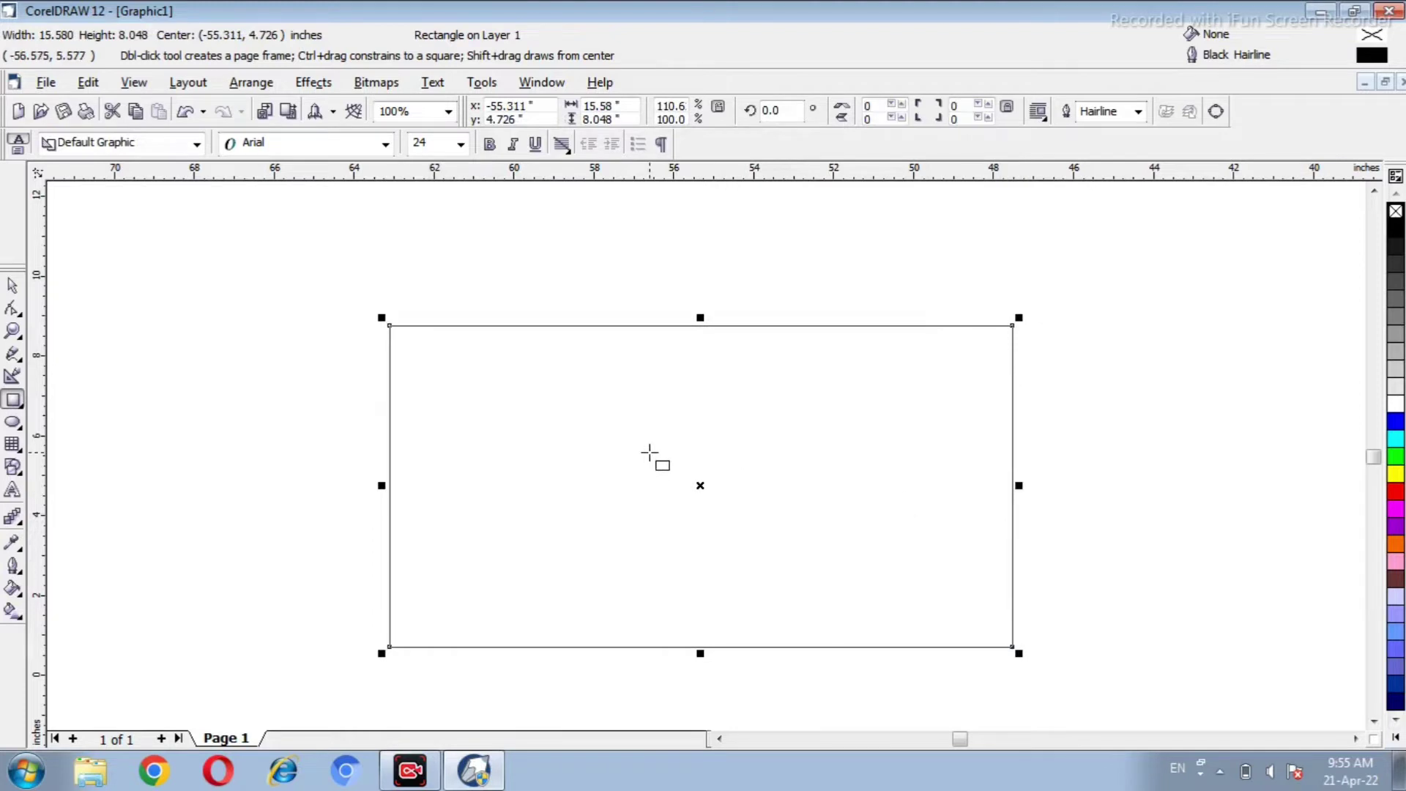
Move the large rectangle slightly up and left, and stretch its height to about 8.77 inches
{"action": "left_click_drag", "start_coordinate": [703, 487], "coordinate": [687, 430]}
{"action": "left_click_drag", "start_coordinate": [684, 591], "coordinate": [687, 627]}
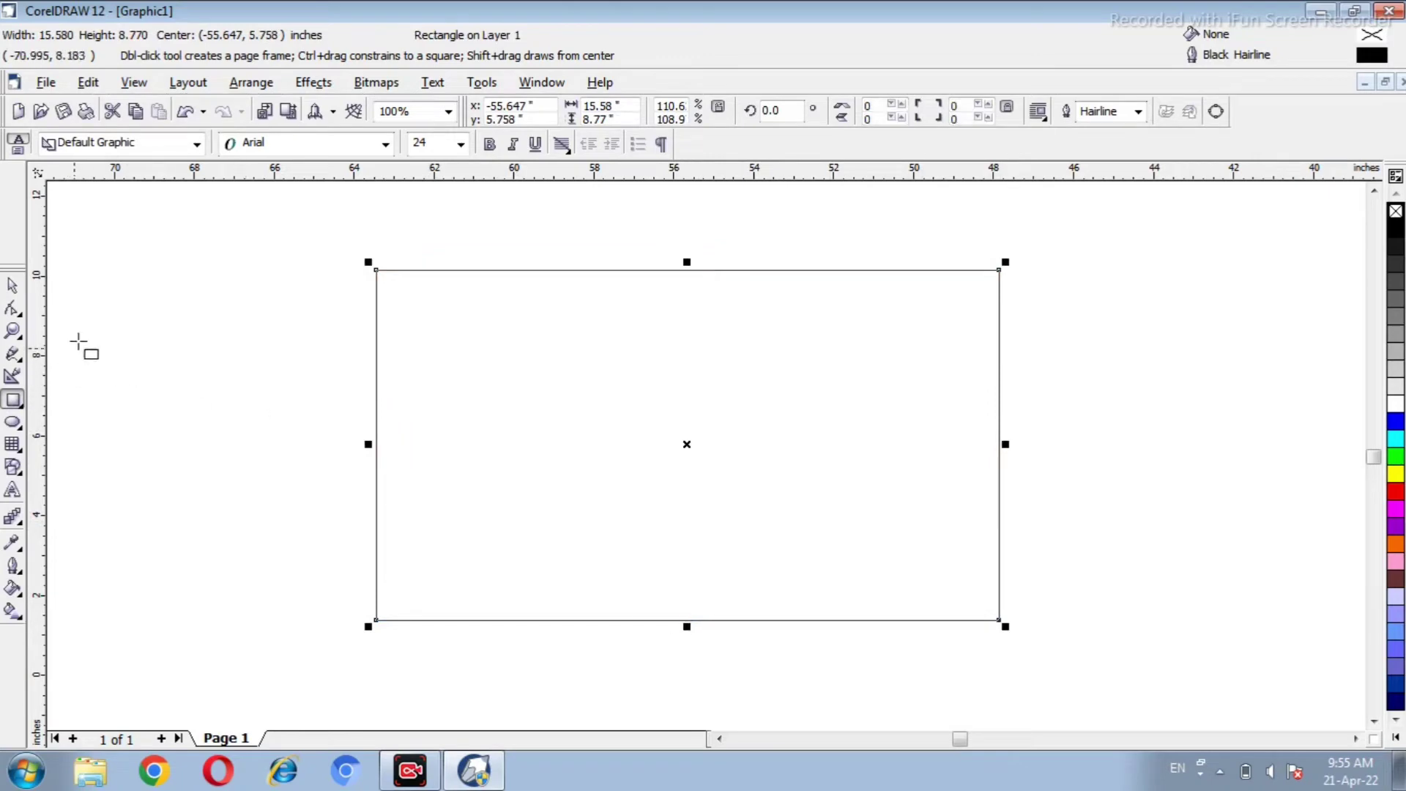
{"action": "left_click", "coordinate": [11, 287]}
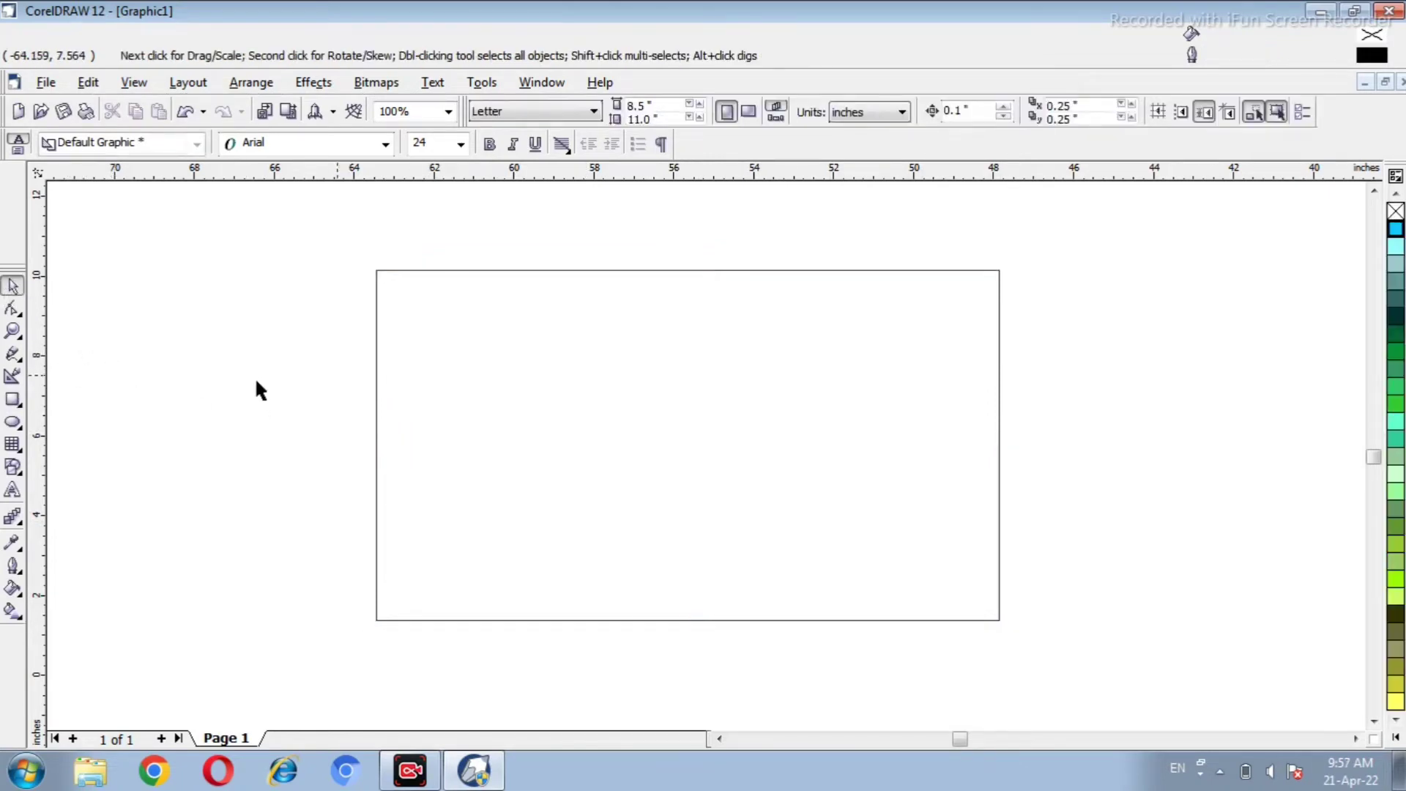
Draw a rectangle about 4.33 by 3.56 inches from the large rectangle's upper-left corner and fill it Moss Green
{"action": "left_click", "coordinate": [12, 399]}
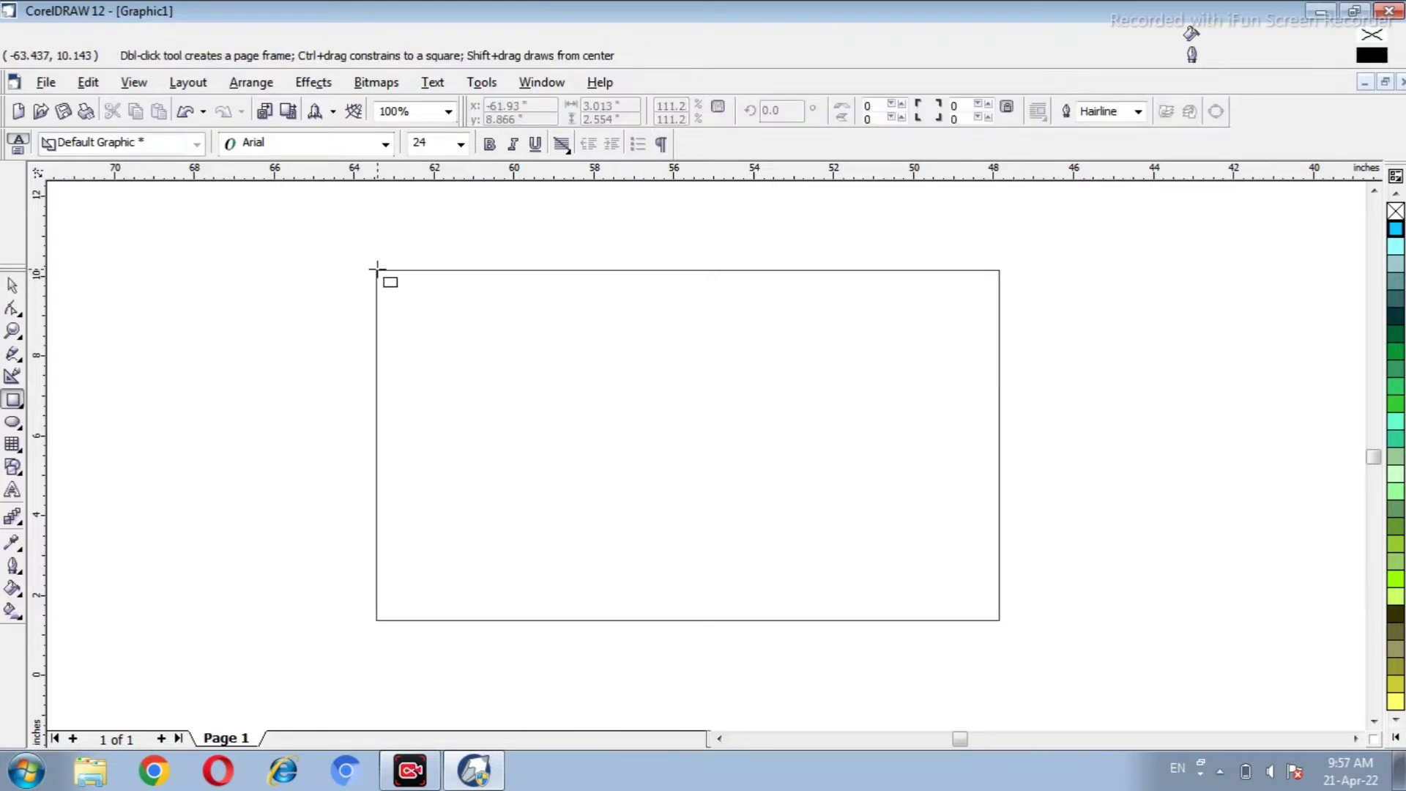
{"action": "left_click_drag", "start_coordinate": [377, 270], "coordinate": [550, 413]}
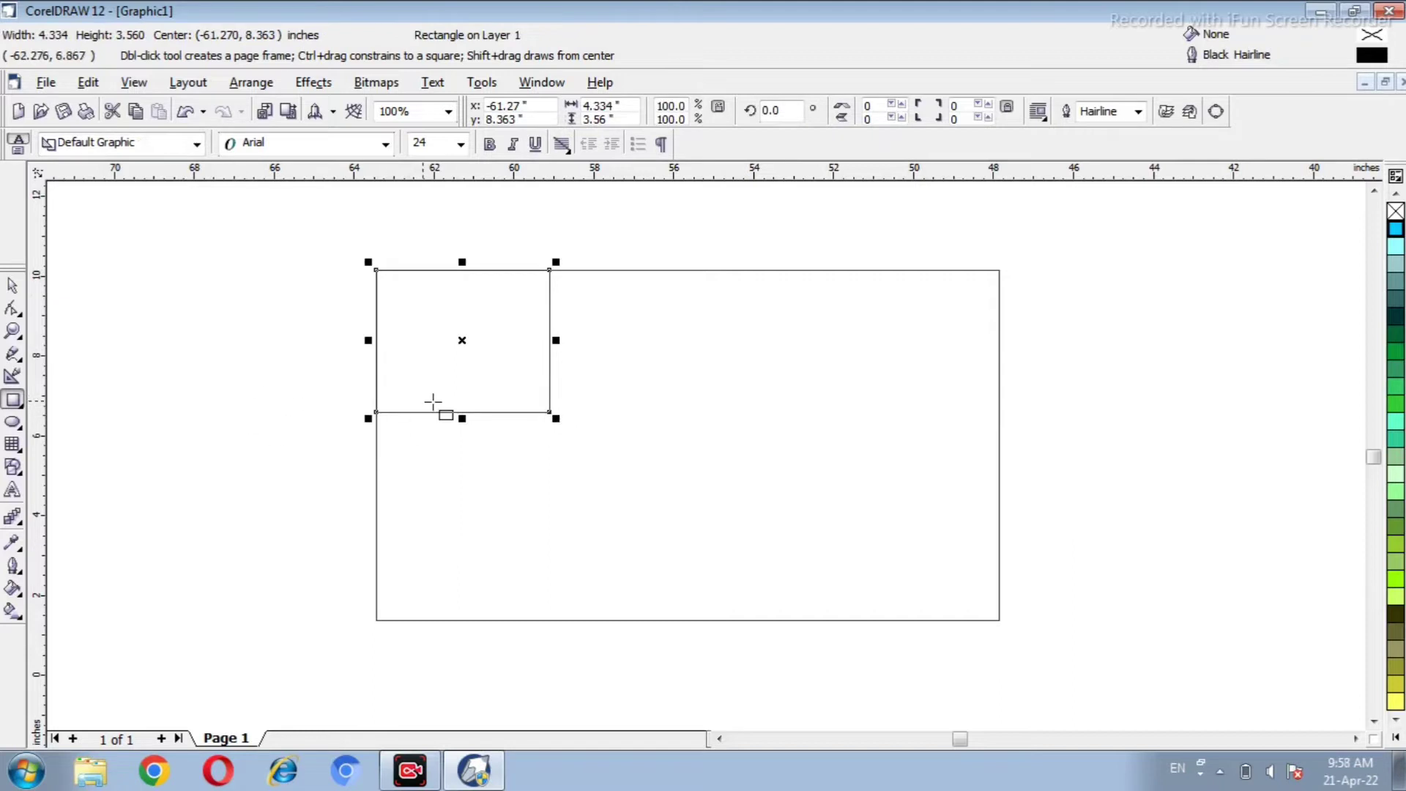
{"action": "left_click", "coordinate": [1394, 303]}
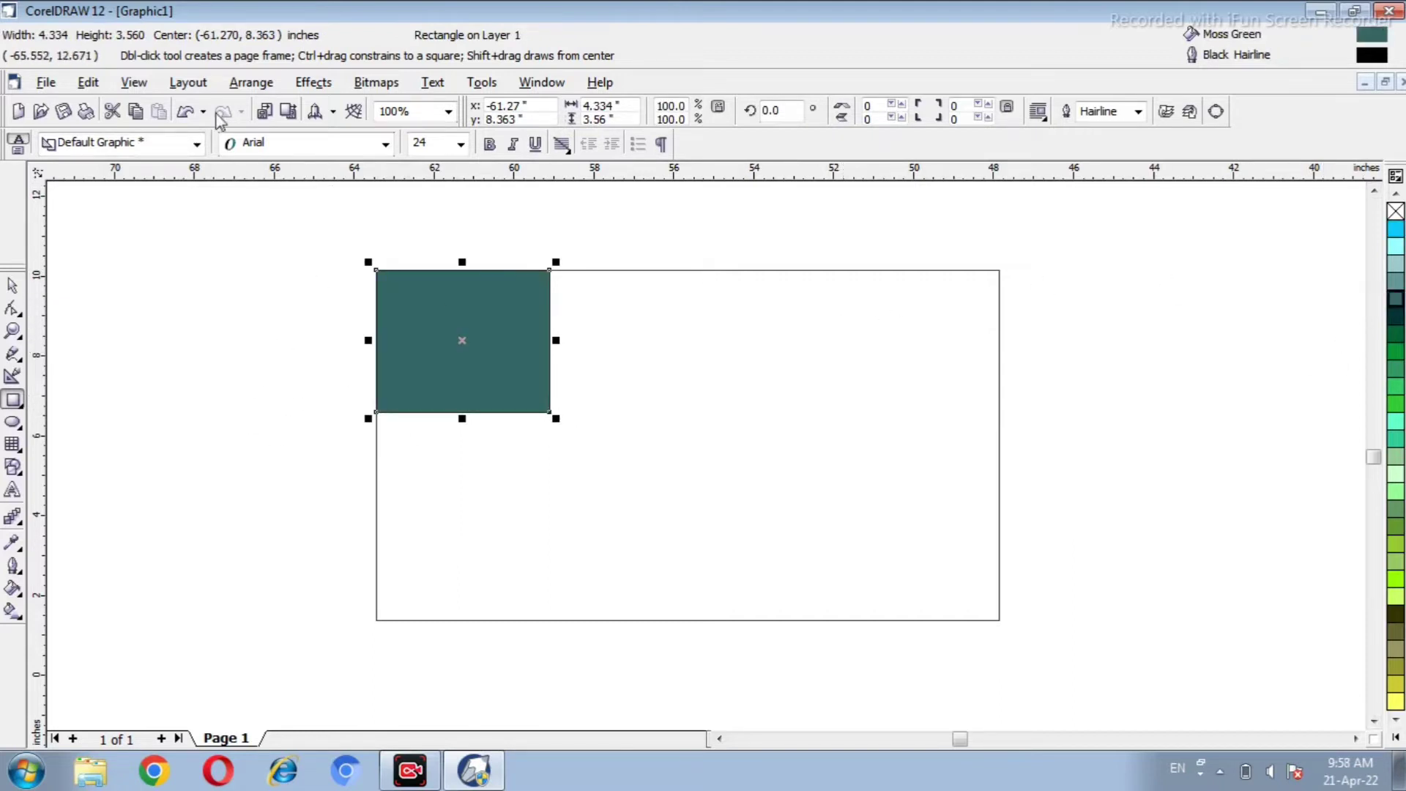
Convert the green rectangle to curves and delete its lower-right node to form a triangle
{"action": "left_click", "coordinate": [251, 82]}
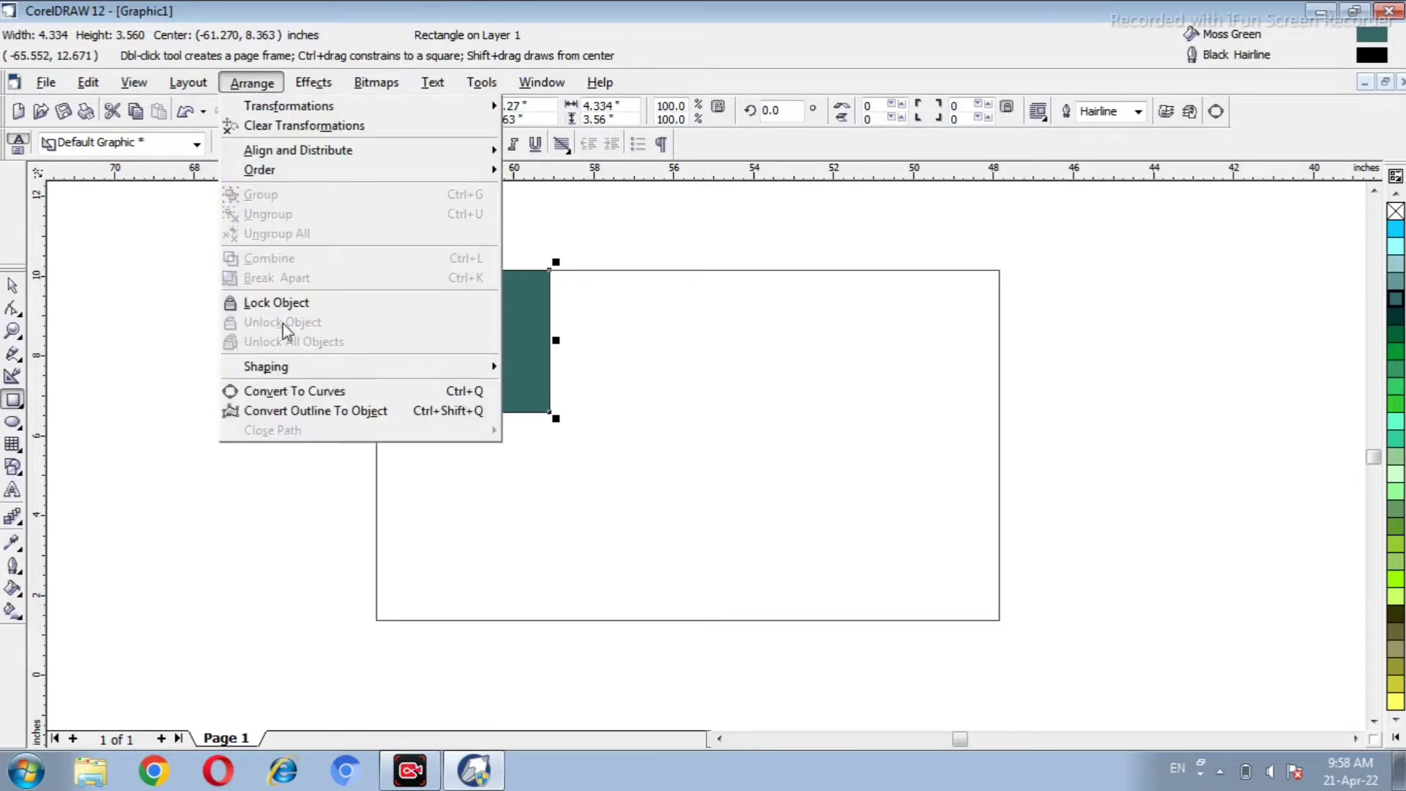
{"action": "left_click", "coordinate": [286, 409]}
{"action": "left_click", "coordinate": [12, 310]}
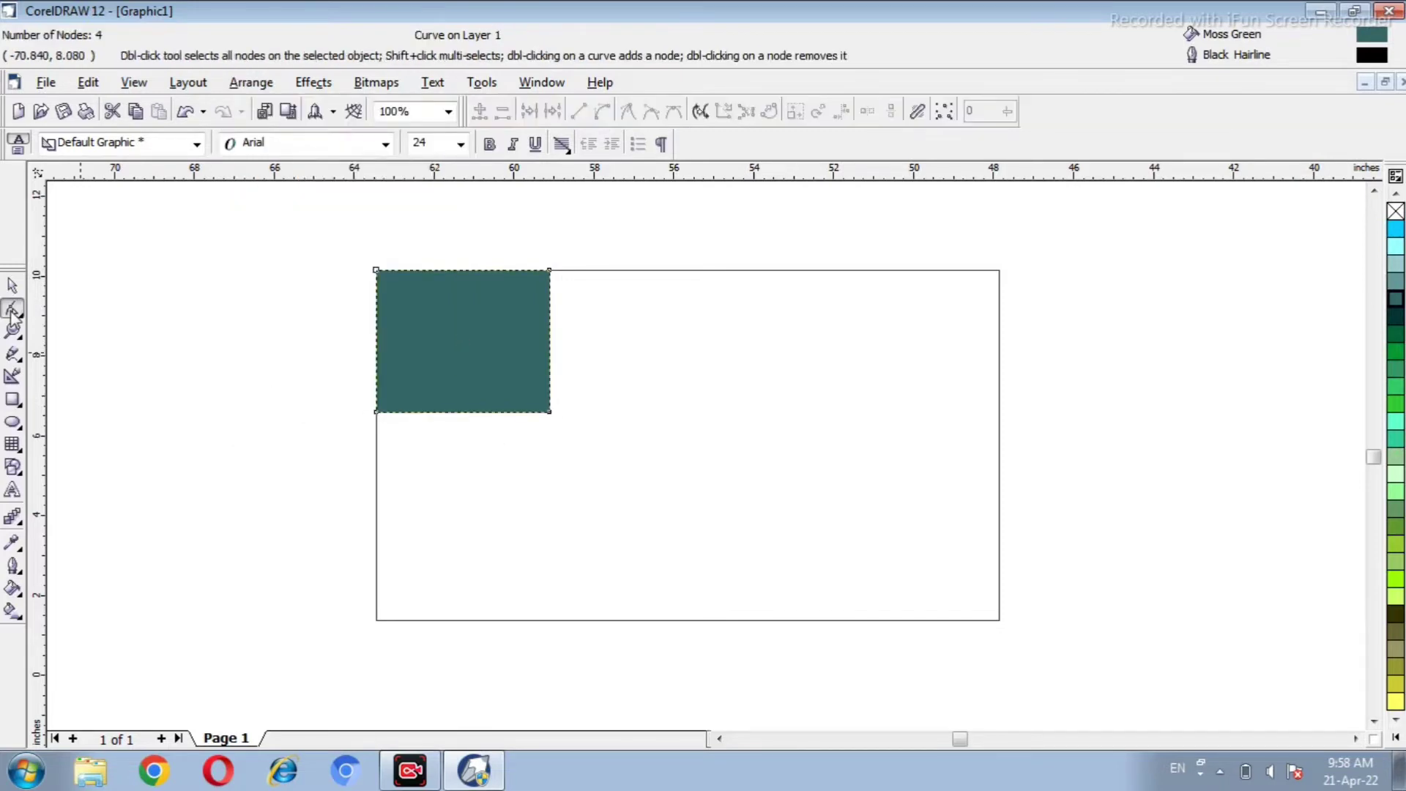
{"action": "left_click", "coordinate": [549, 413]}
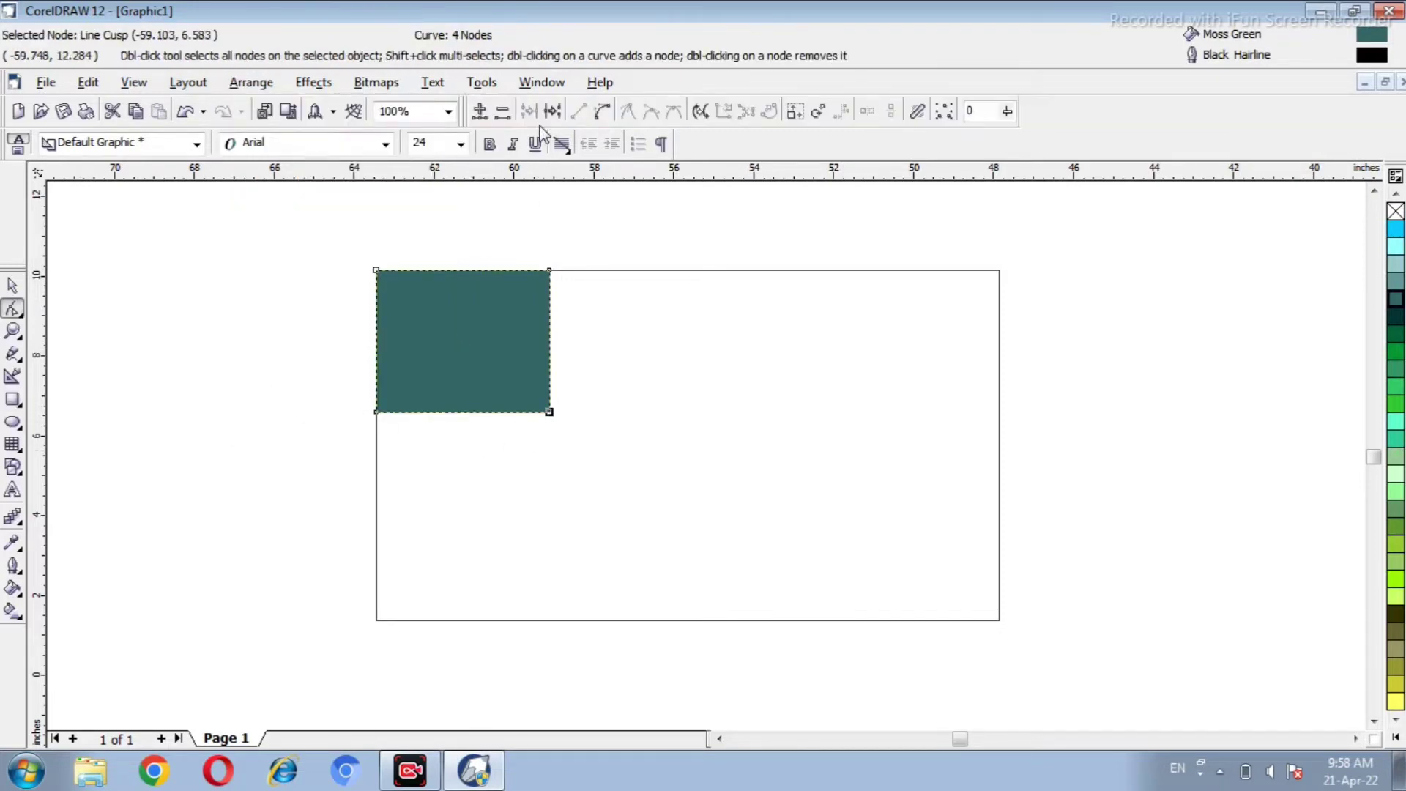
{"action": "left_click", "coordinate": [503, 111]}
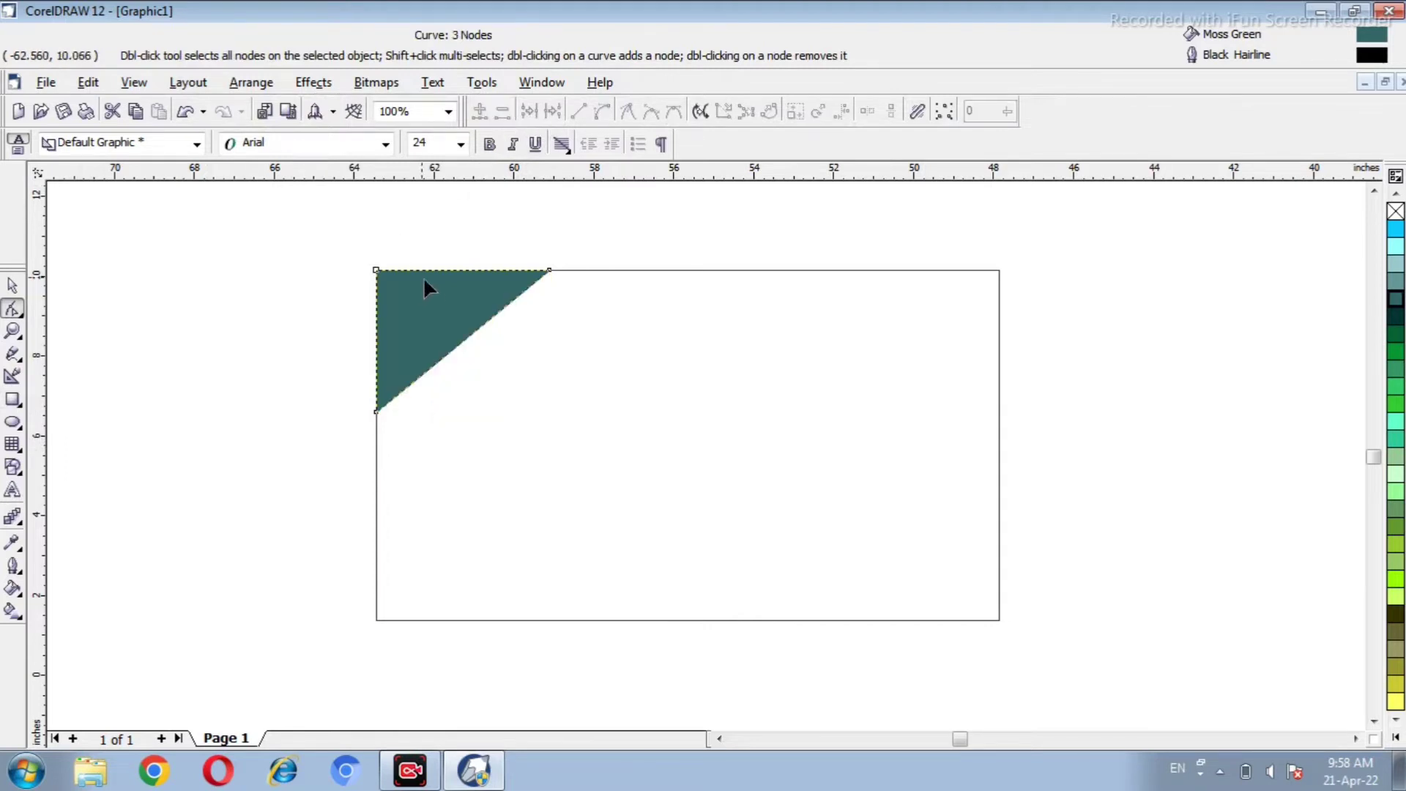
Convert the green triangle's diagonal side to a curve and bend it outward toward the lower right
{"action": "left_click", "coordinate": [454, 357]}
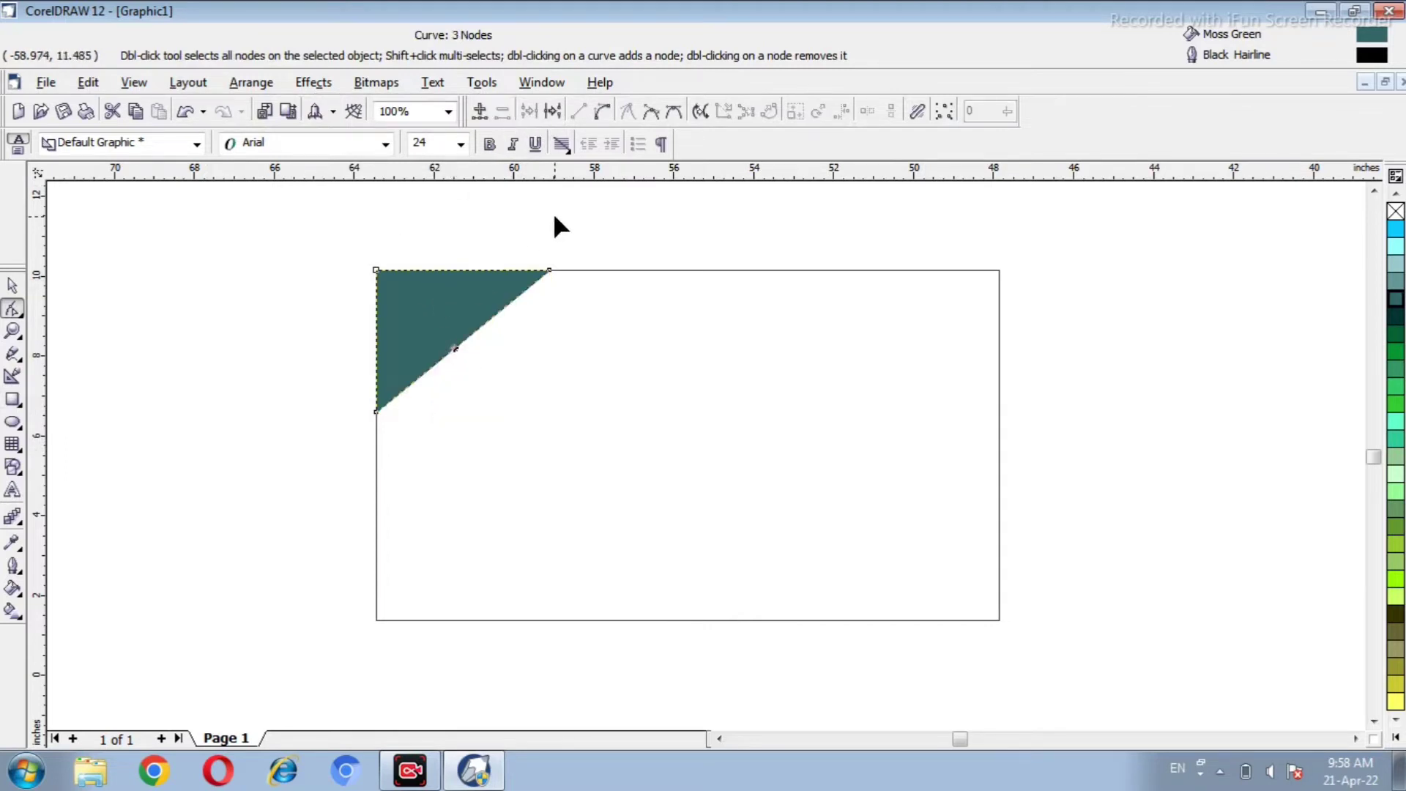
{"action": "left_click", "coordinate": [601, 111]}
{"action": "left_click", "coordinate": [478, 214]}
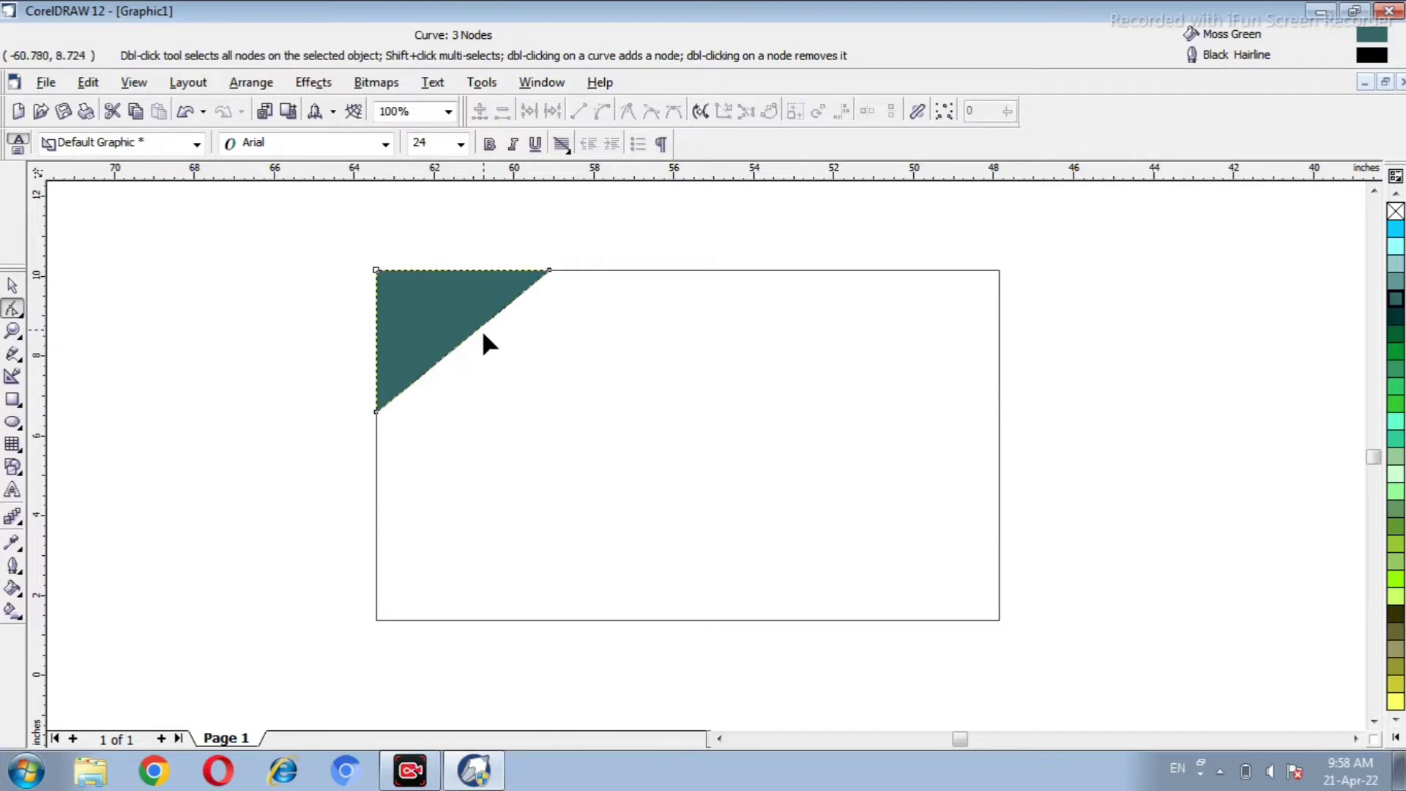
{"action": "left_click_drag", "start_coordinate": [473, 336], "coordinate": [498, 361]}
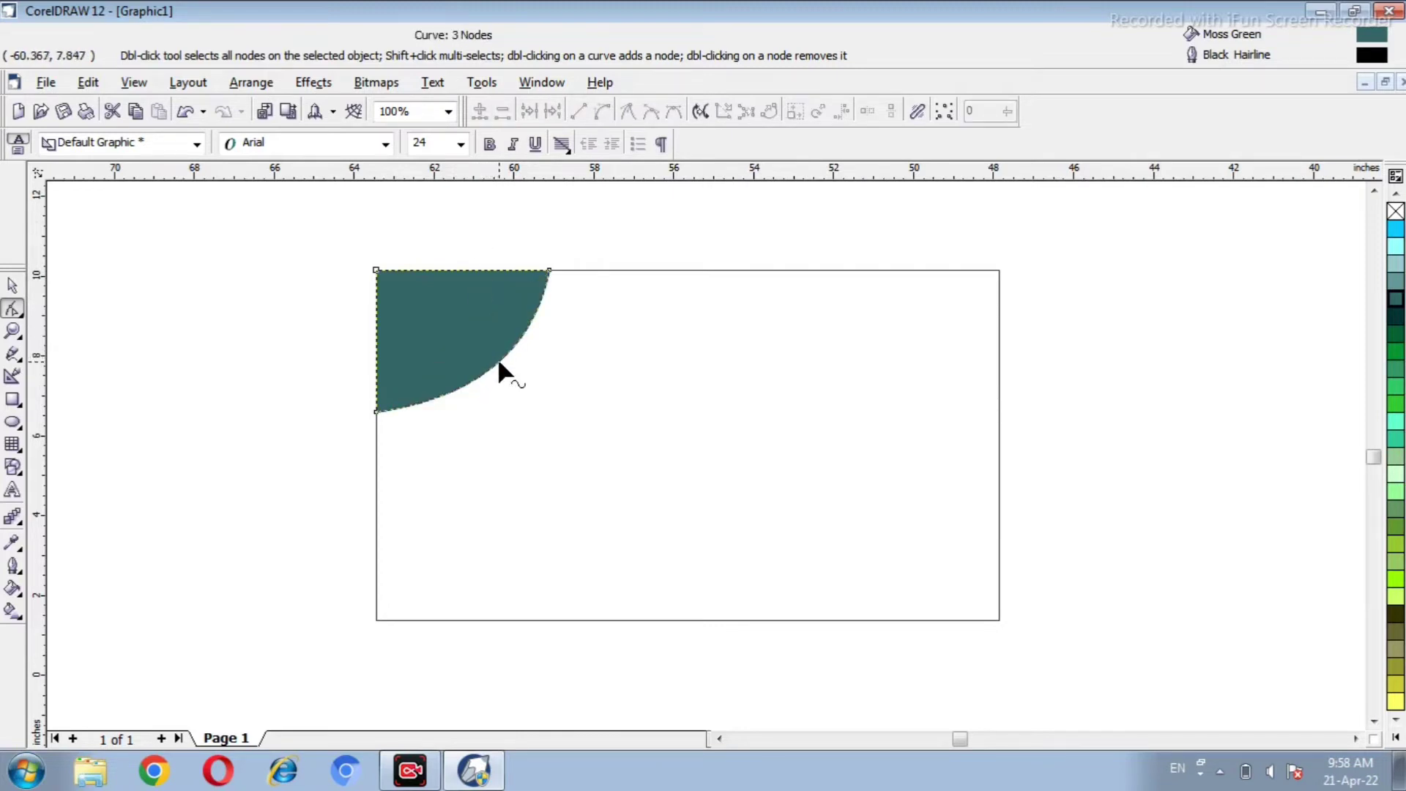
Round out the green shape's curved edge by adjusting the curve handles of its upper-right and lower-left nodes
{"action": "left_click", "coordinate": [549, 271]}
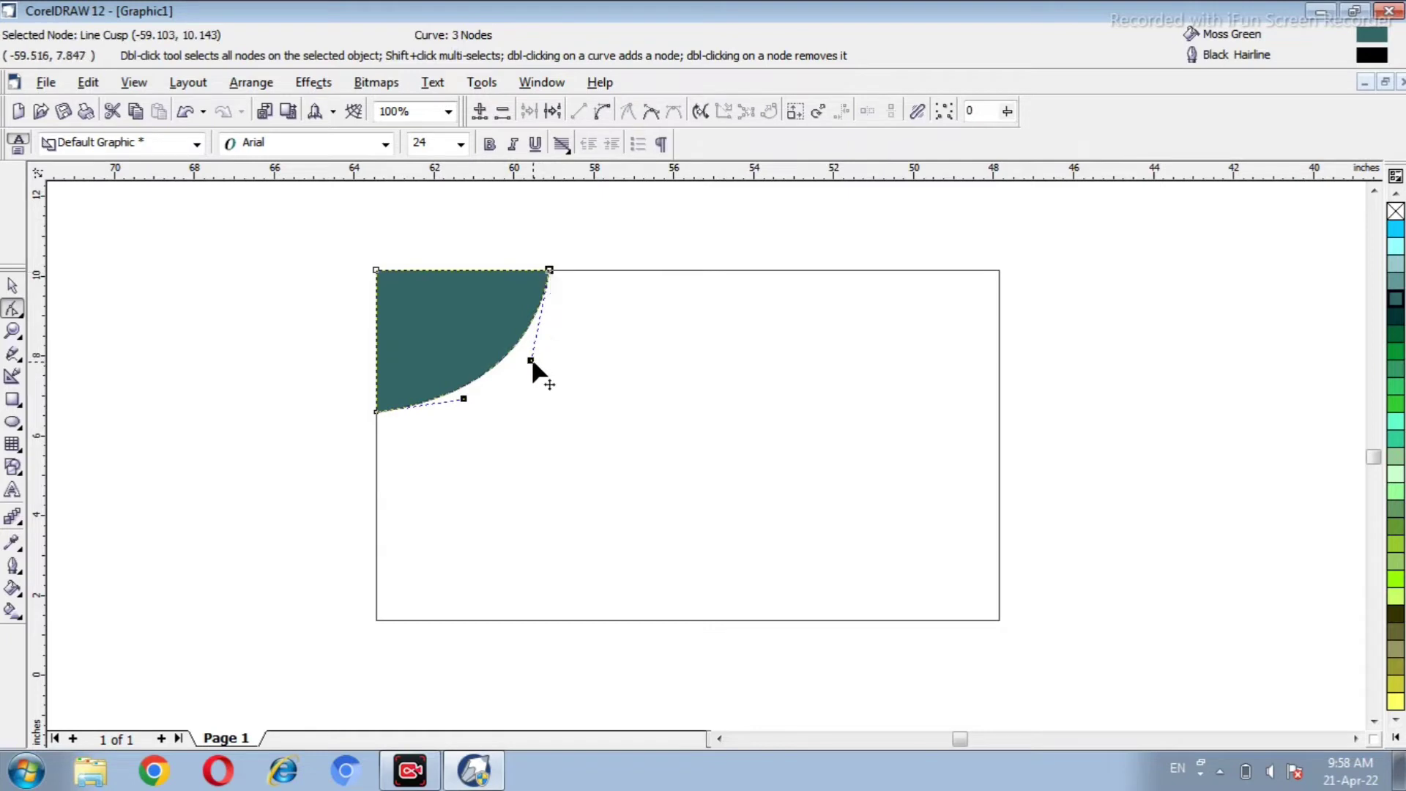
{"action": "left_click_drag", "start_coordinate": [531, 360], "coordinate": [542, 366]}
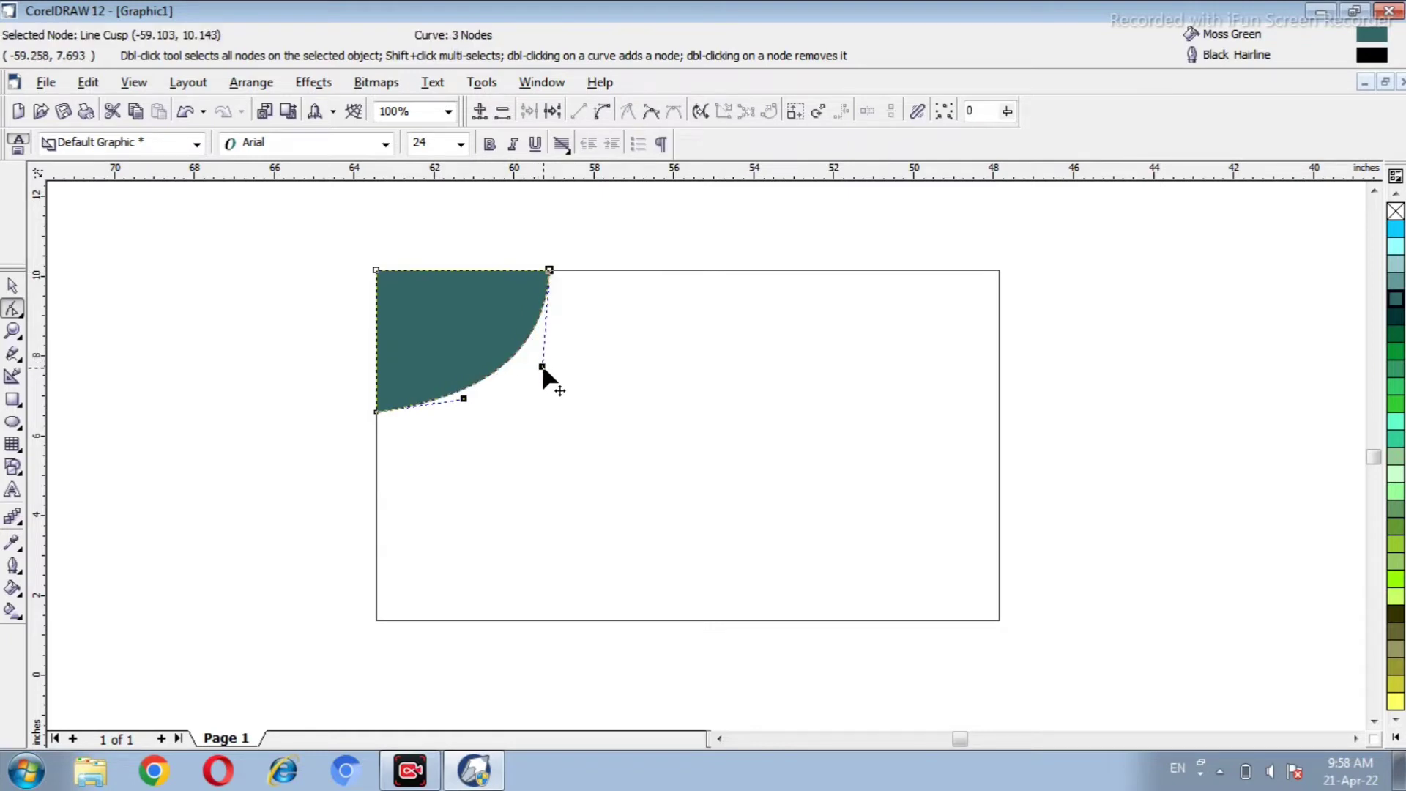
{"action": "left_click", "coordinate": [376, 412]}
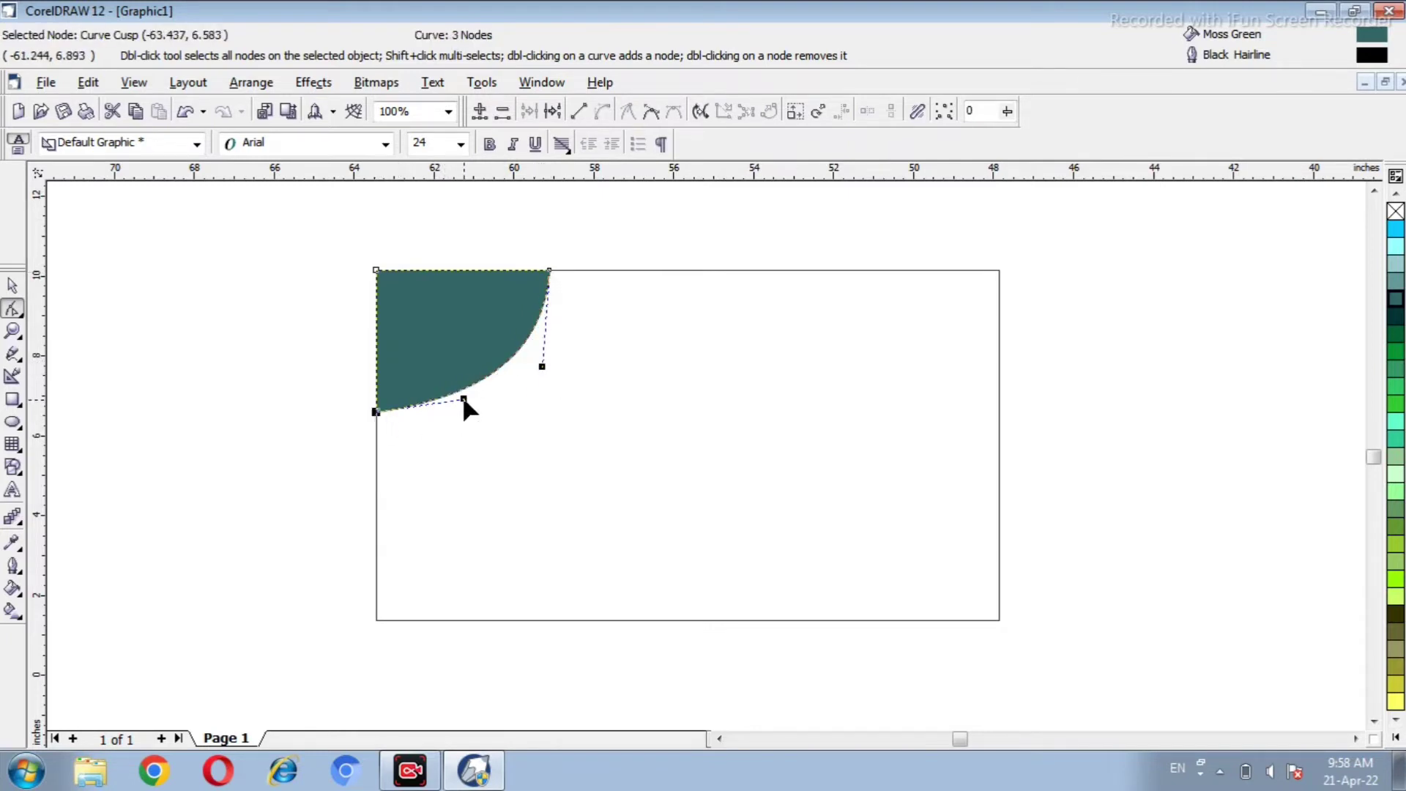
{"action": "left_click_drag", "start_coordinate": [465, 403], "coordinate": [461, 414]}
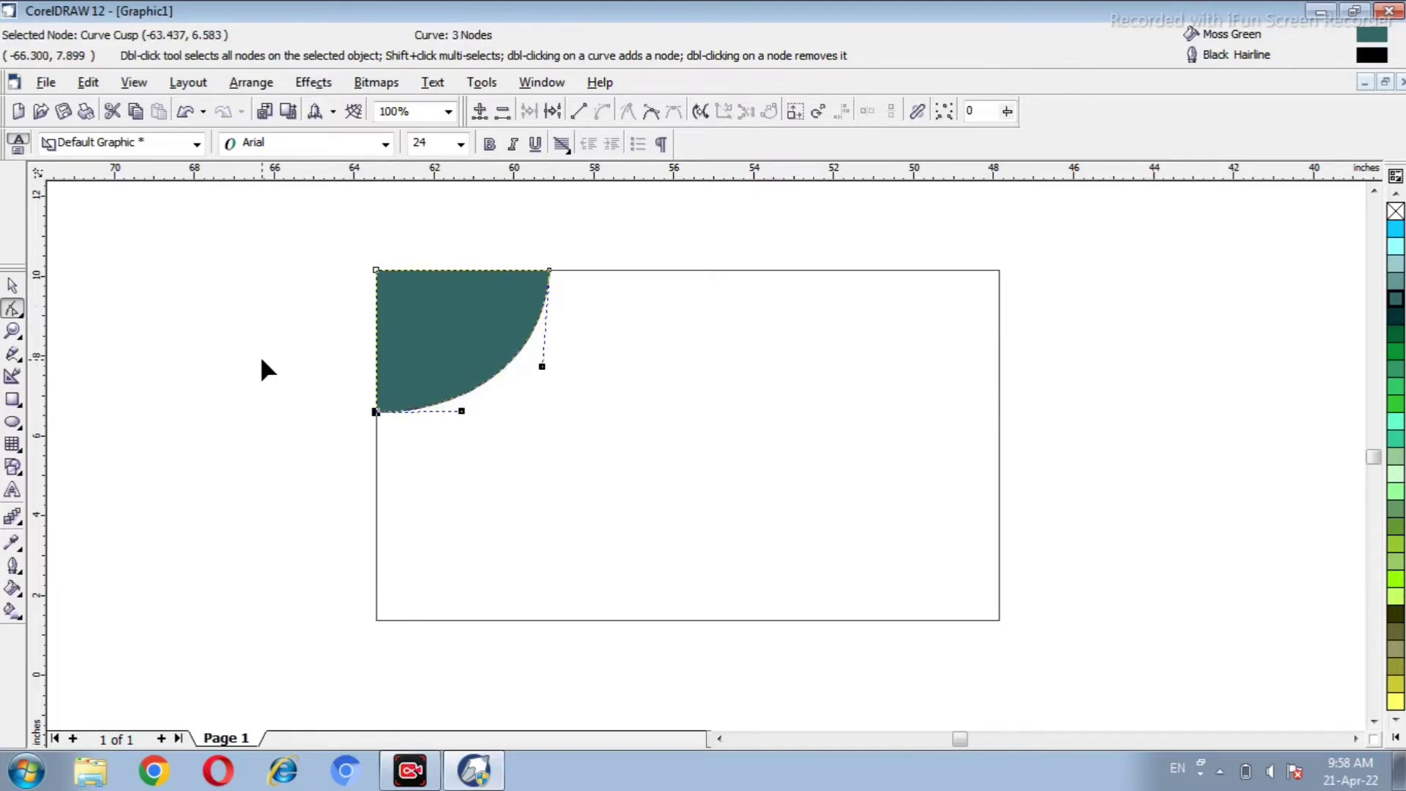
{"action": "left_click", "coordinate": [11, 285]}
{"action": "left_click", "coordinate": [357, 308]}
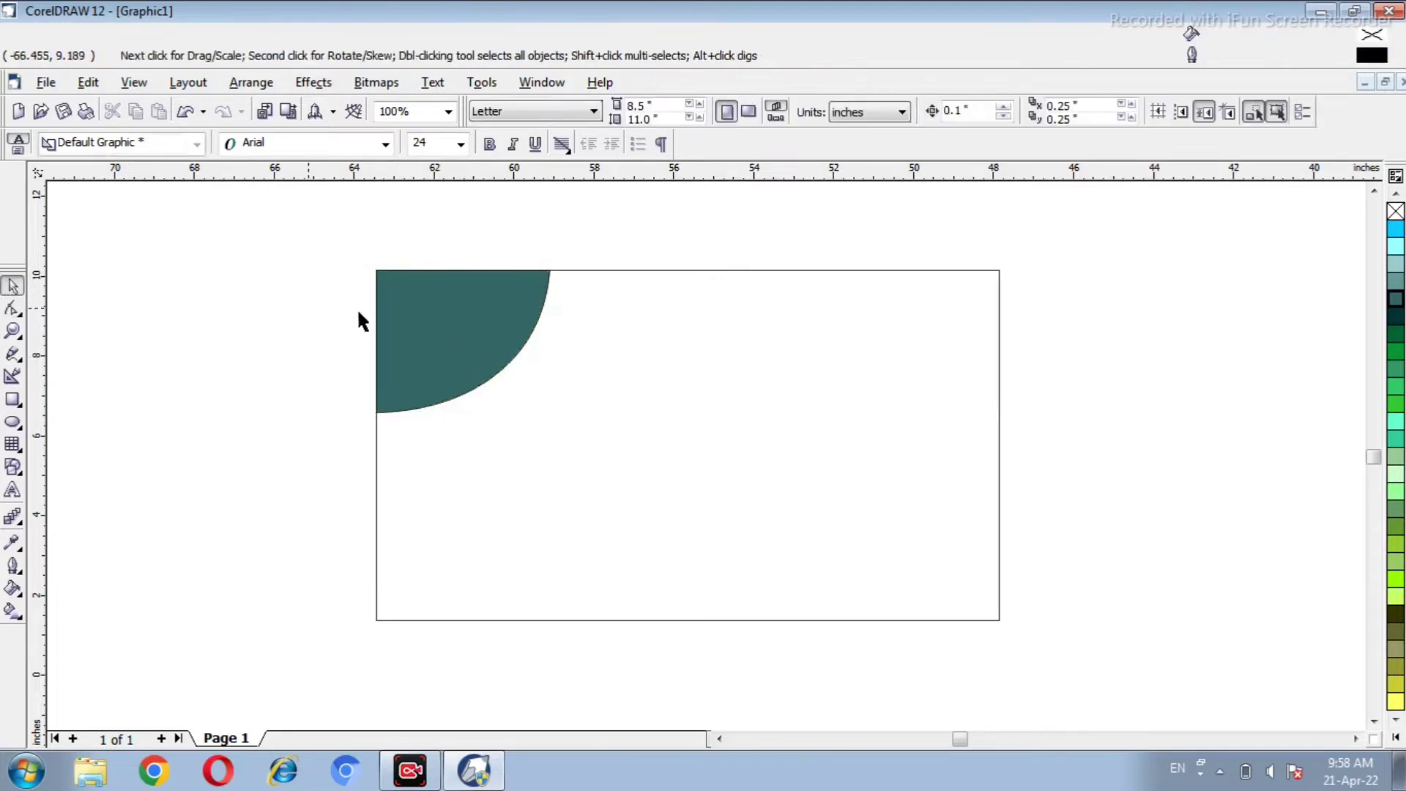
Remove the outline from the green corner shape
{"action": "left_click", "coordinate": [421, 323]}
{"action": "left_click", "coordinate": [13, 565]}
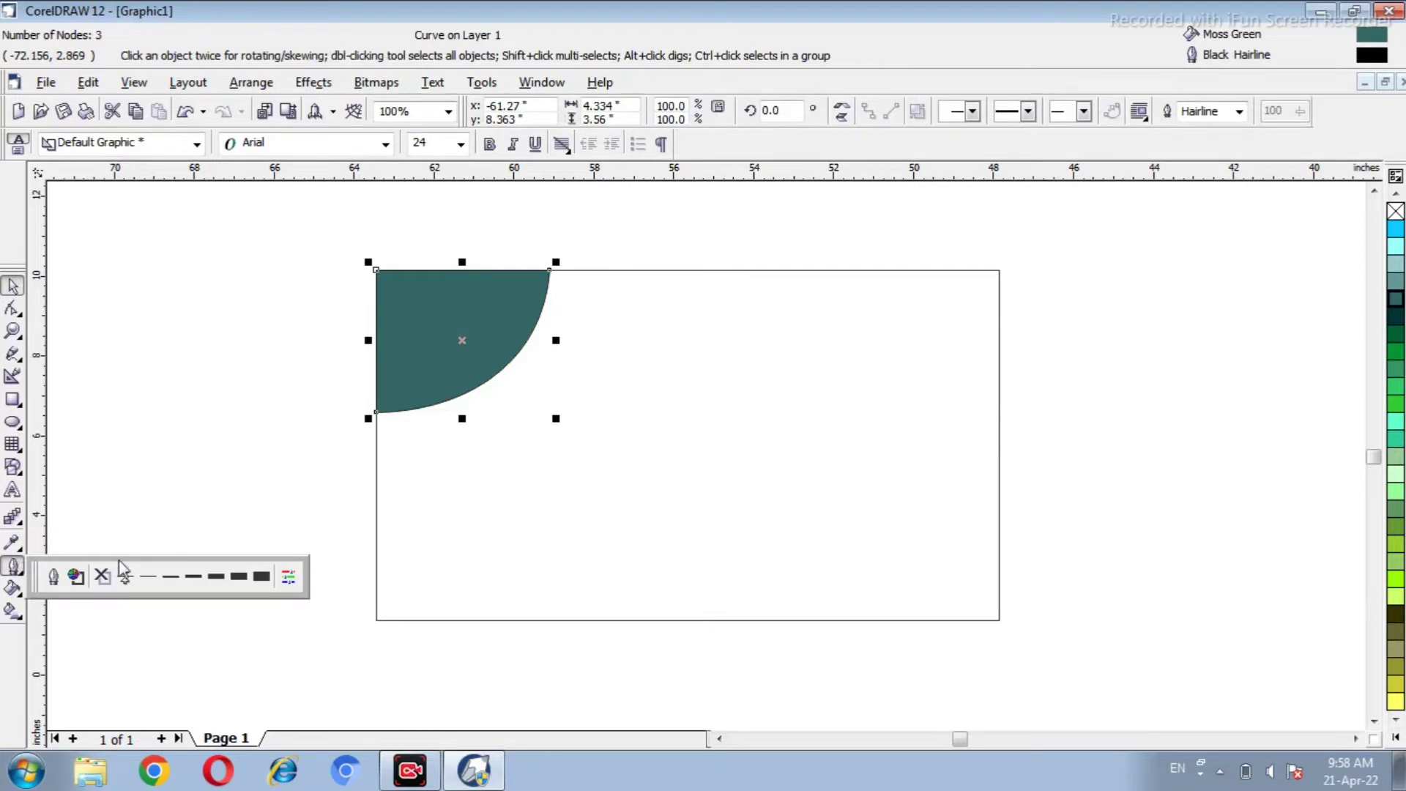
{"action": "left_click", "coordinate": [100, 575]}
{"action": "left_click", "coordinate": [182, 492]}
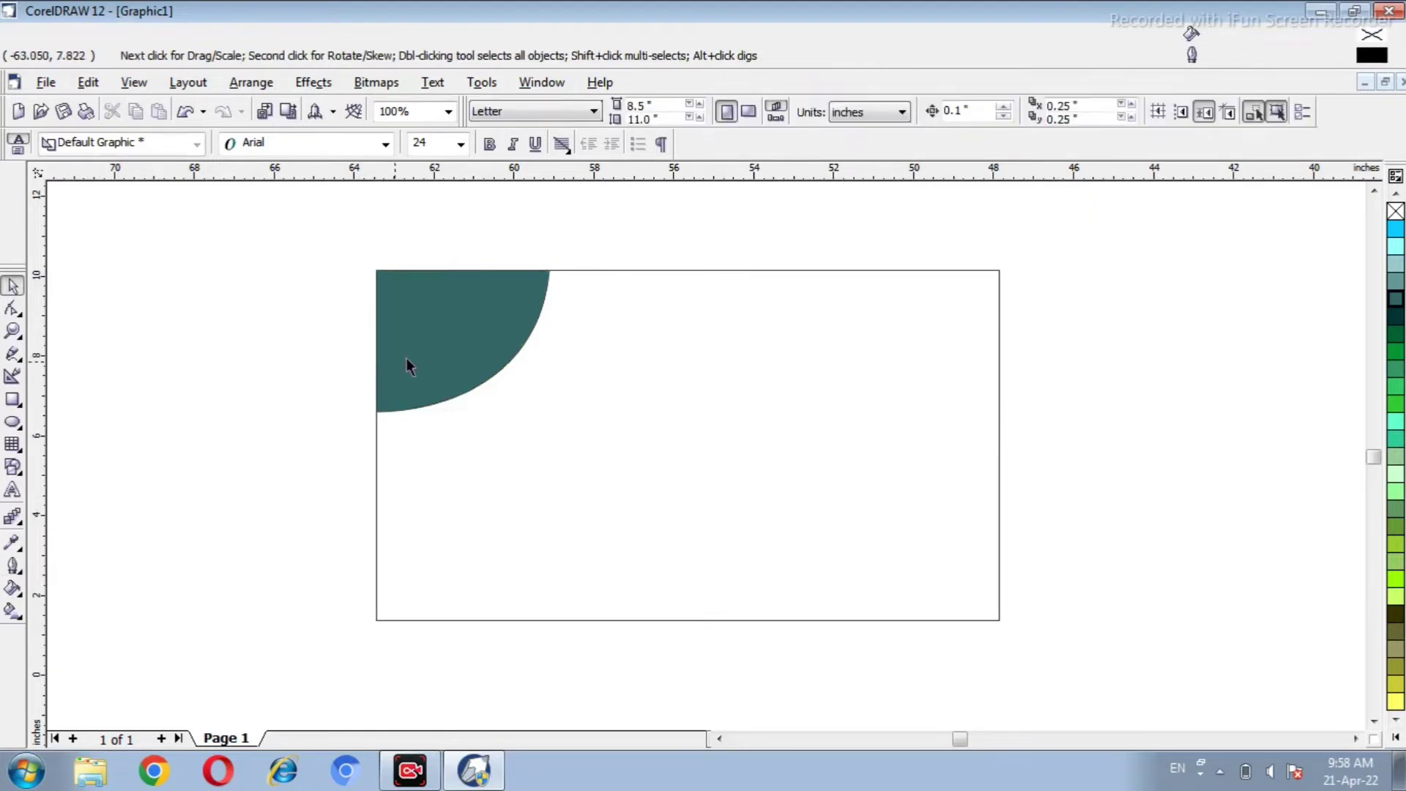
Duplicate the green corner shape and fill the copy Sky Blue
{"action": "left_click", "coordinate": [414, 356]}
{"action": "left_click", "coordinate": [88, 82]}
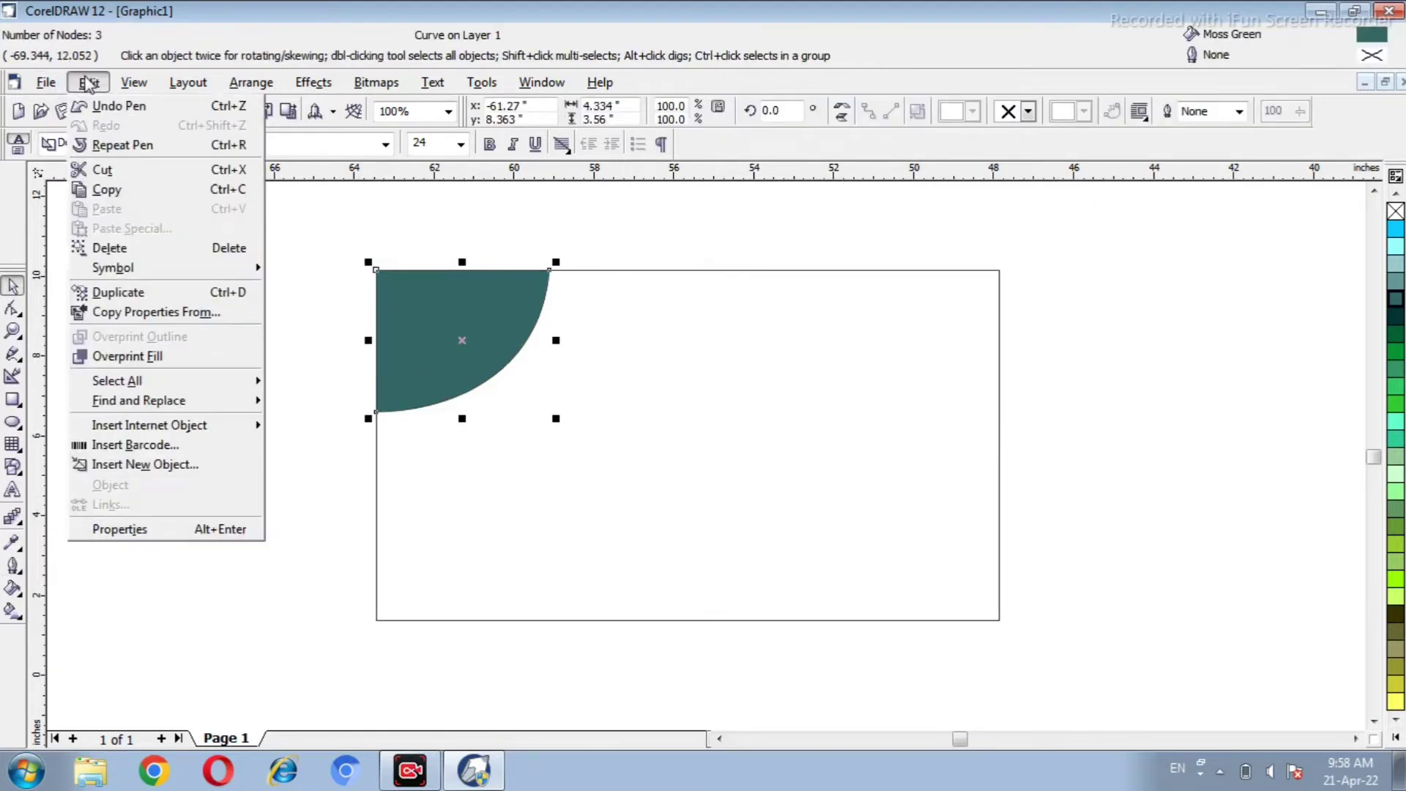
{"action": "left_click", "coordinate": [88, 82]}
{"action": "left_click", "coordinate": [88, 82]}
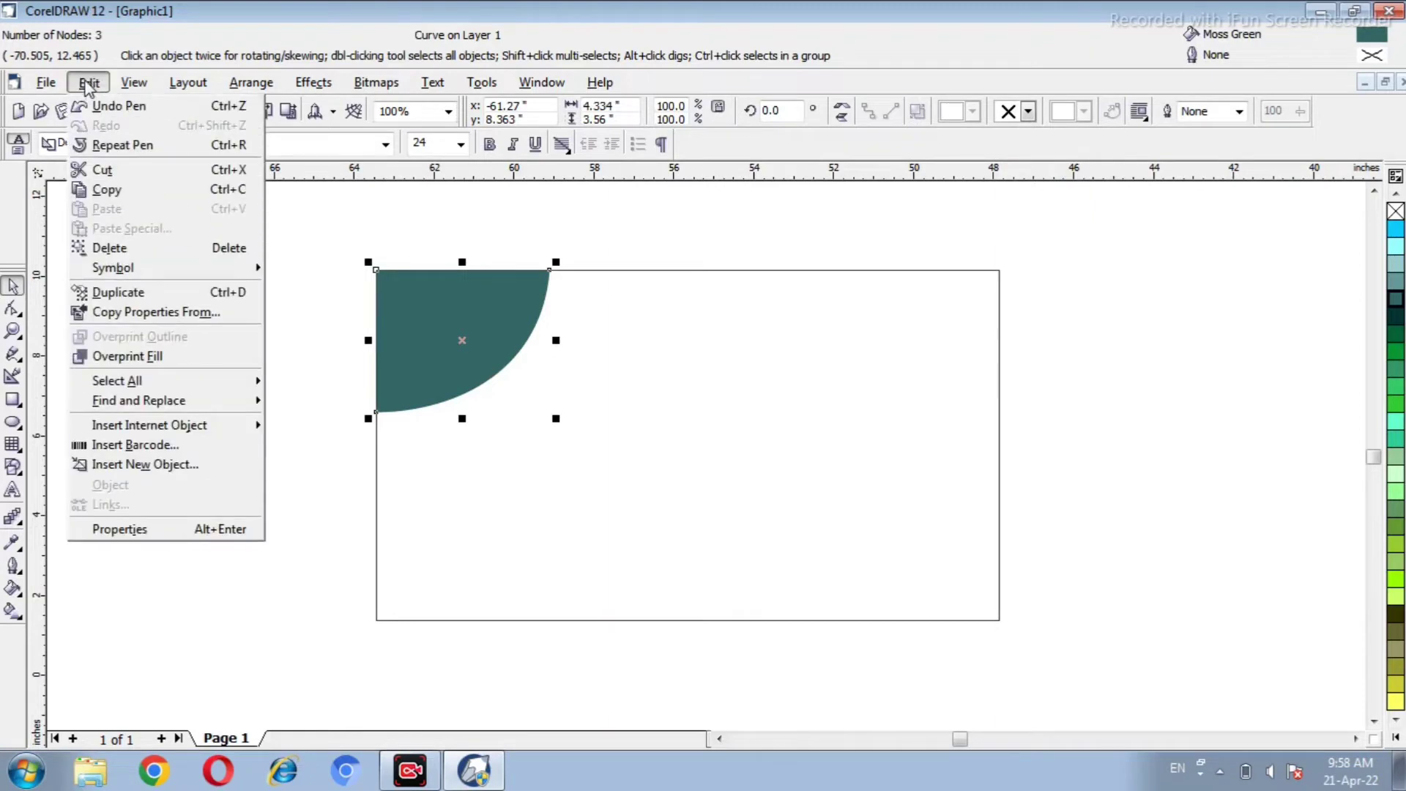
{"action": "left_click", "coordinate": [106, 288]}
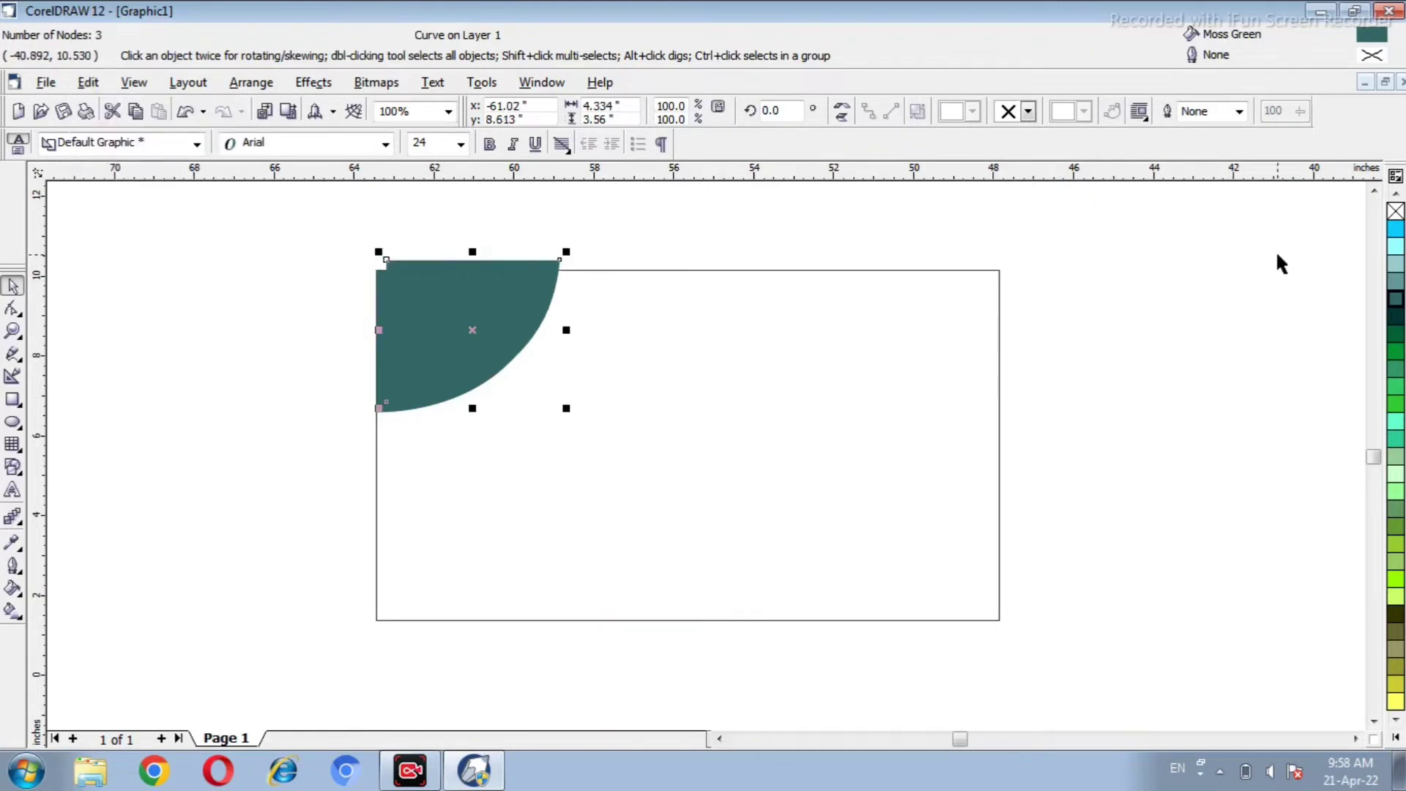
{"action": "left_click", "coordinate": [1392, 231]}
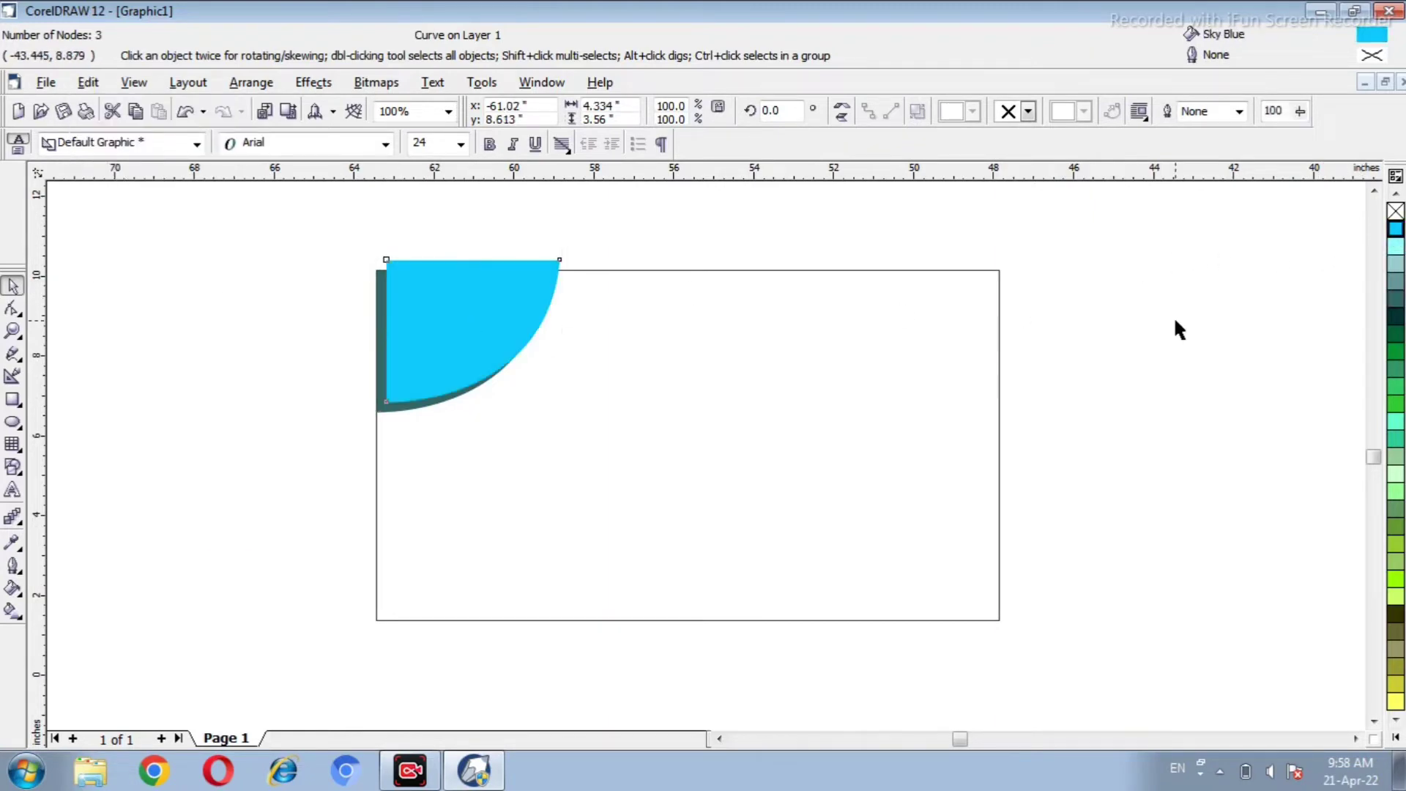
Move the sky blue copy directly over the green shape, matching the large rectangle's upper-left corner
{"action": "left_click", "coordinate": [485, 430]}
{"action": "left_click_drag", "start_coordinate": [454, 353], "coordinate": [442, 363]}
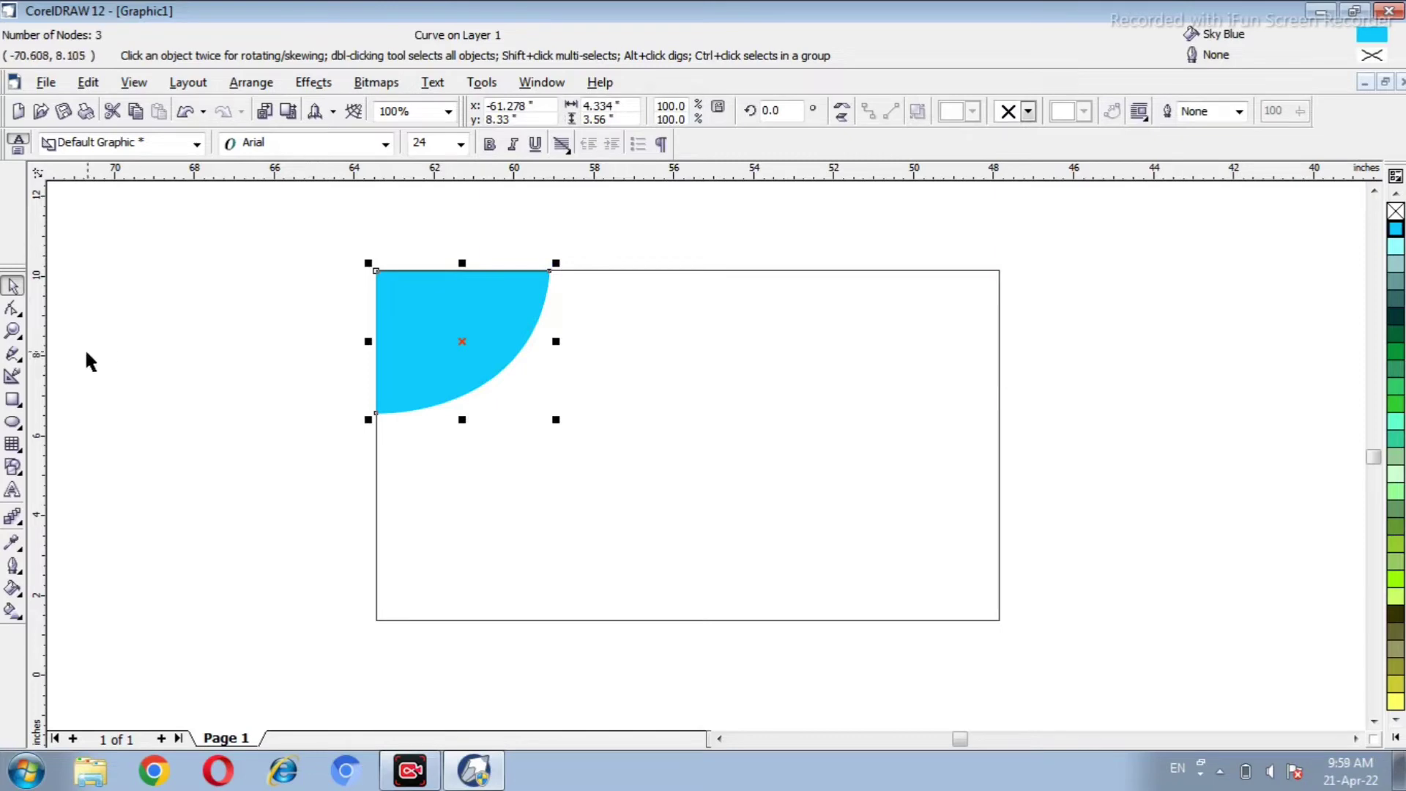
{"action": "left_click", "coordinate": [134, 294]}
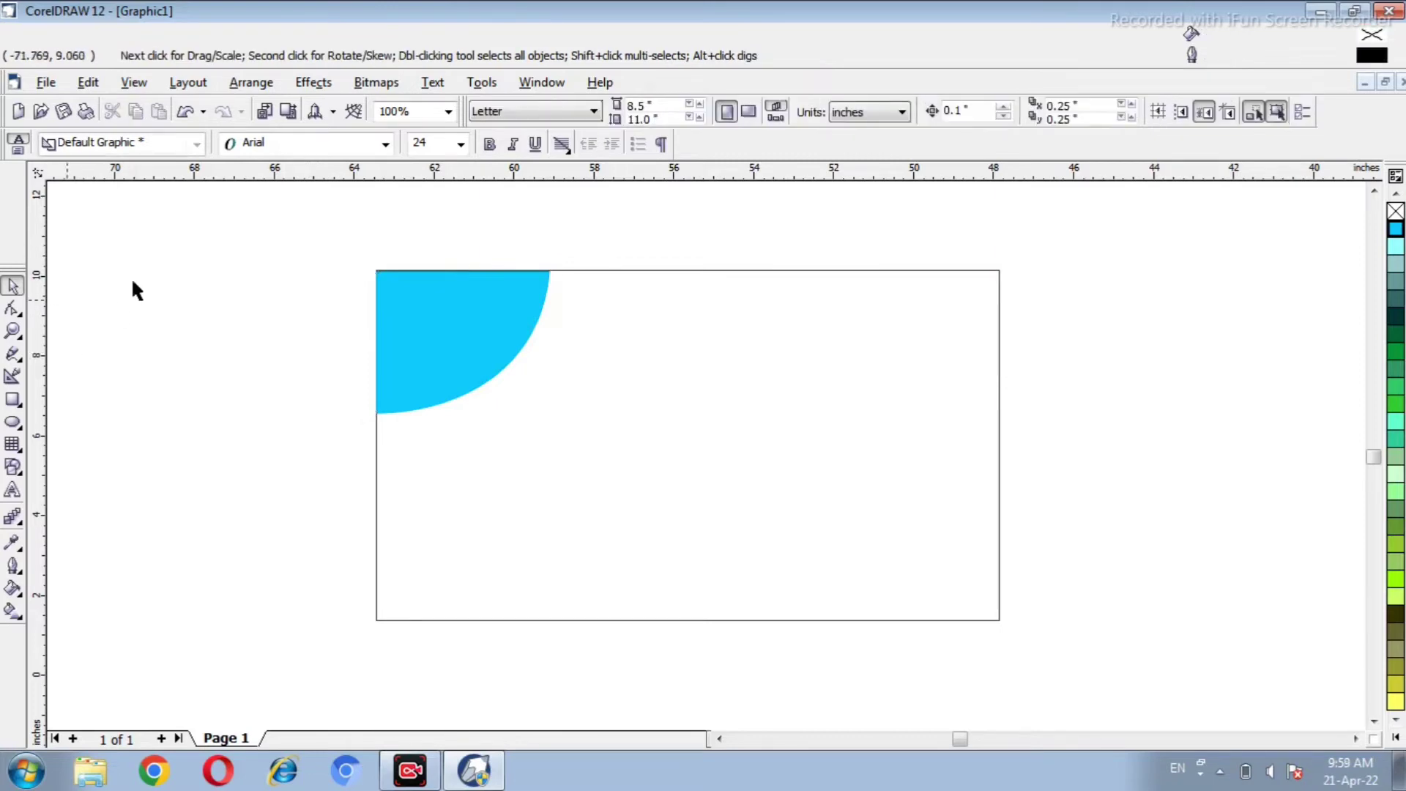
Scale the sky blue shape down from its lower-right corner to about 3.88 by 3.19 inches
{"action": "left_click", "coordinate": [462, 335]}
{"action": "left_click", "coordinate": [12, 308]}
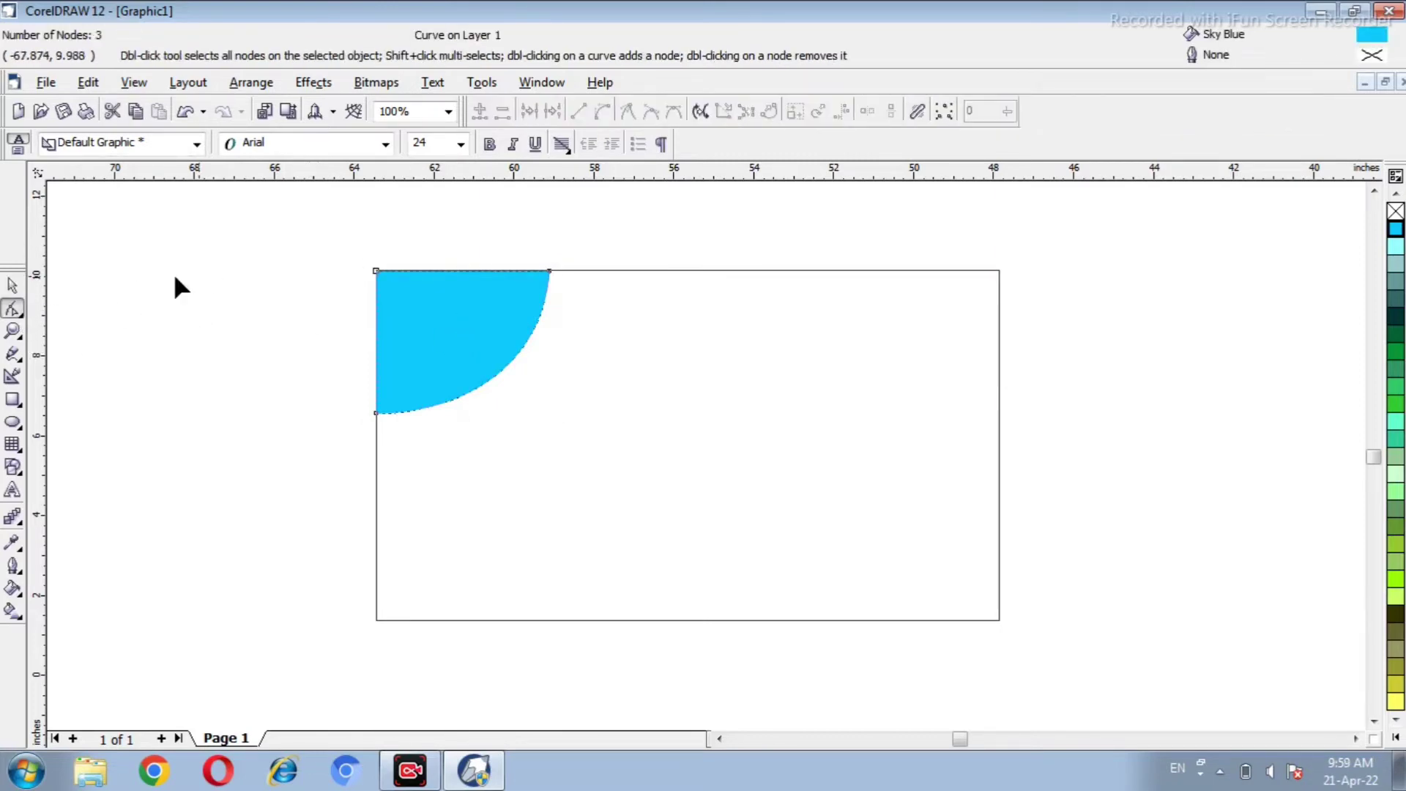
{"action": "left_click", "coordinate": [20, 289]}
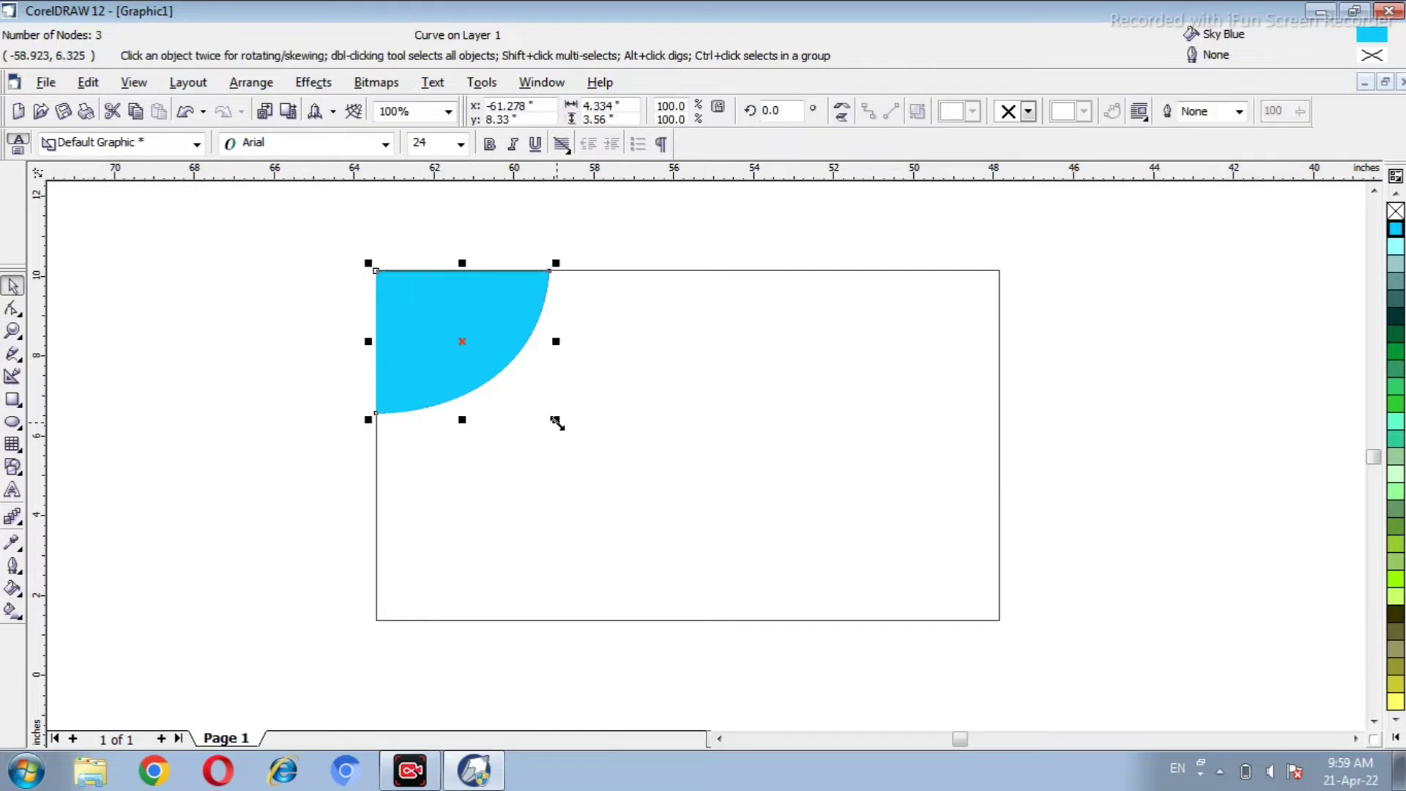
{"action": "left_click_drag", "start_coordinate": [557, 423], "coordinate": [538, 409]}
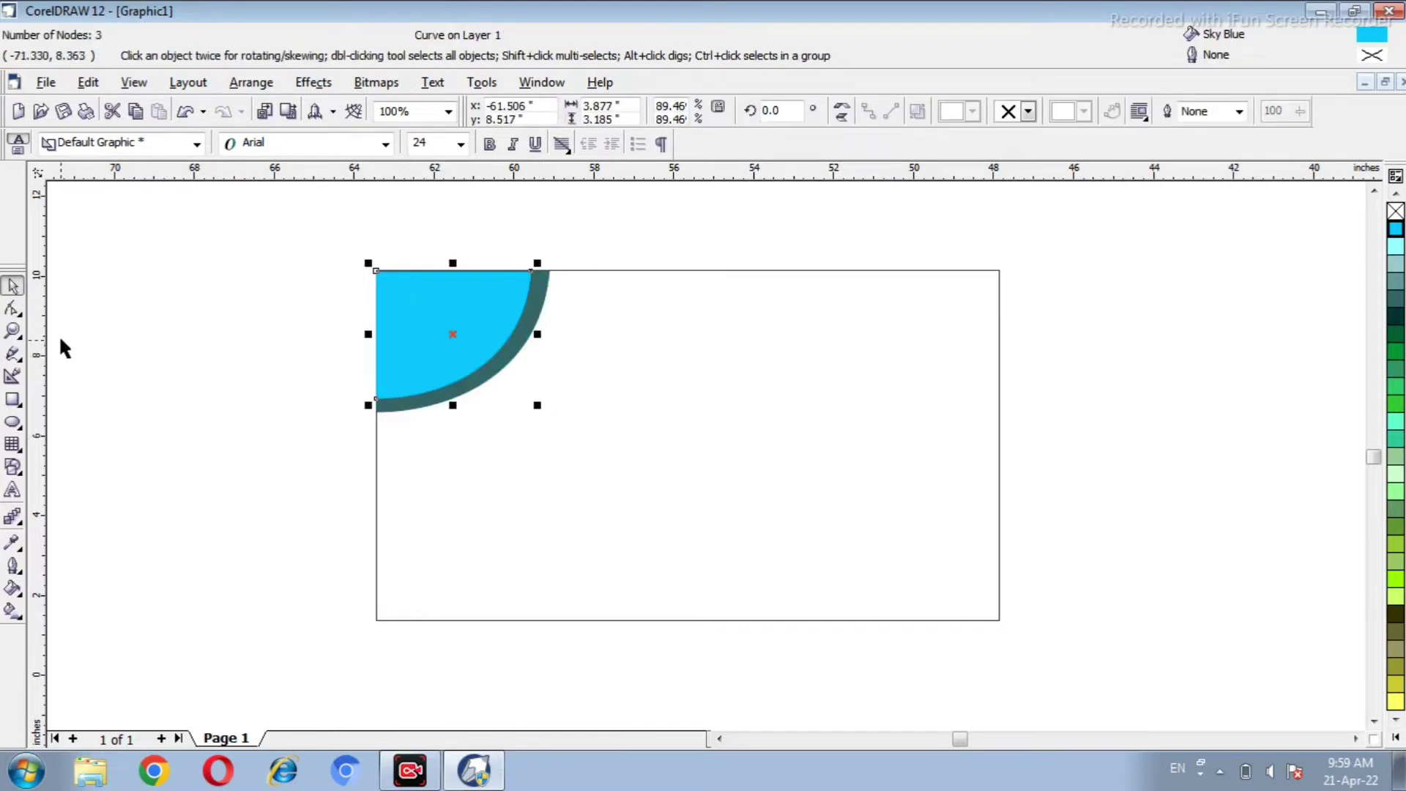
Move the sky blue shape's lower-left node down to the green shape's tip and adjust the curved edge's upper handle
{"action": "left_click", "coordinate": [12, 309]}
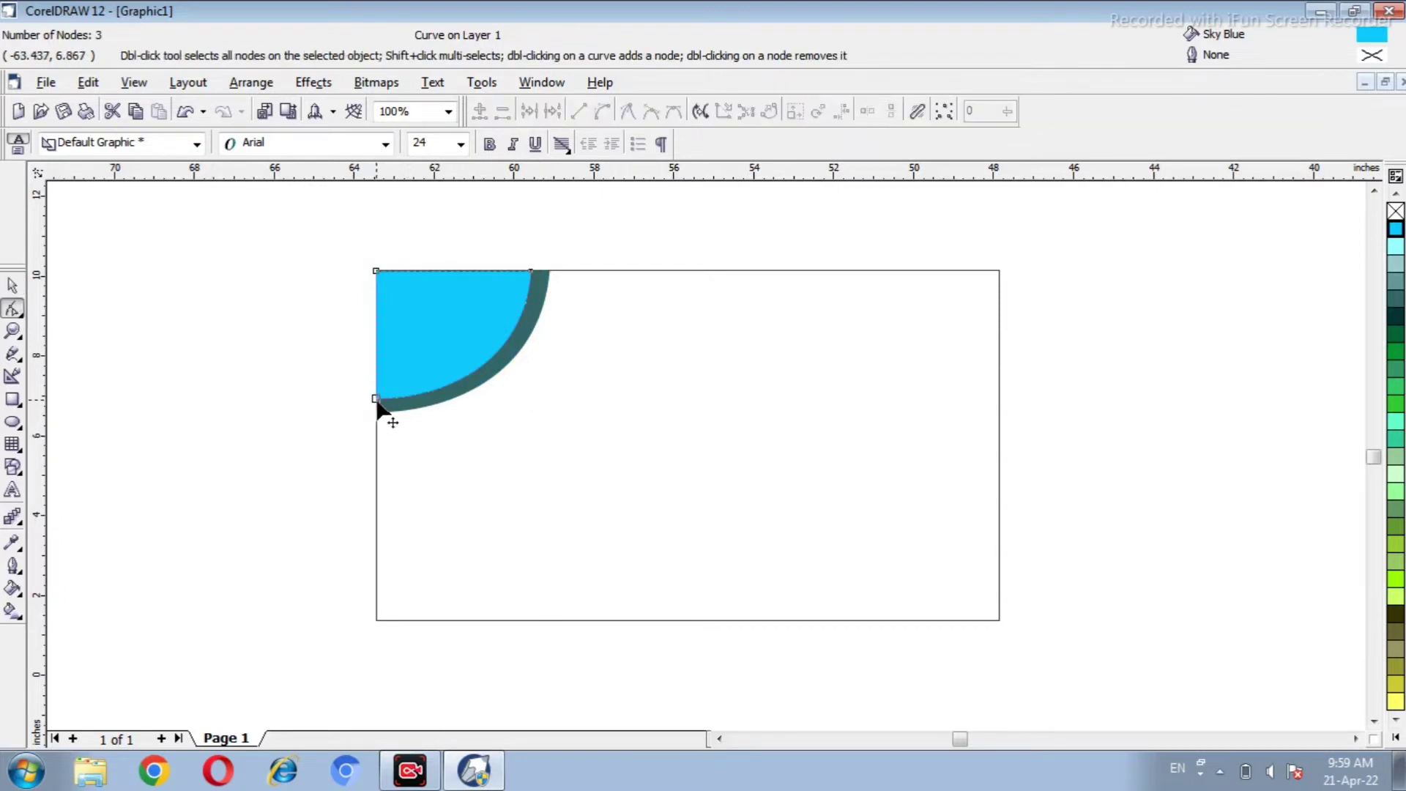
{"action": "left_click_drag", "start_coordinate": [376, 399], "coordinate": [455, 398]}
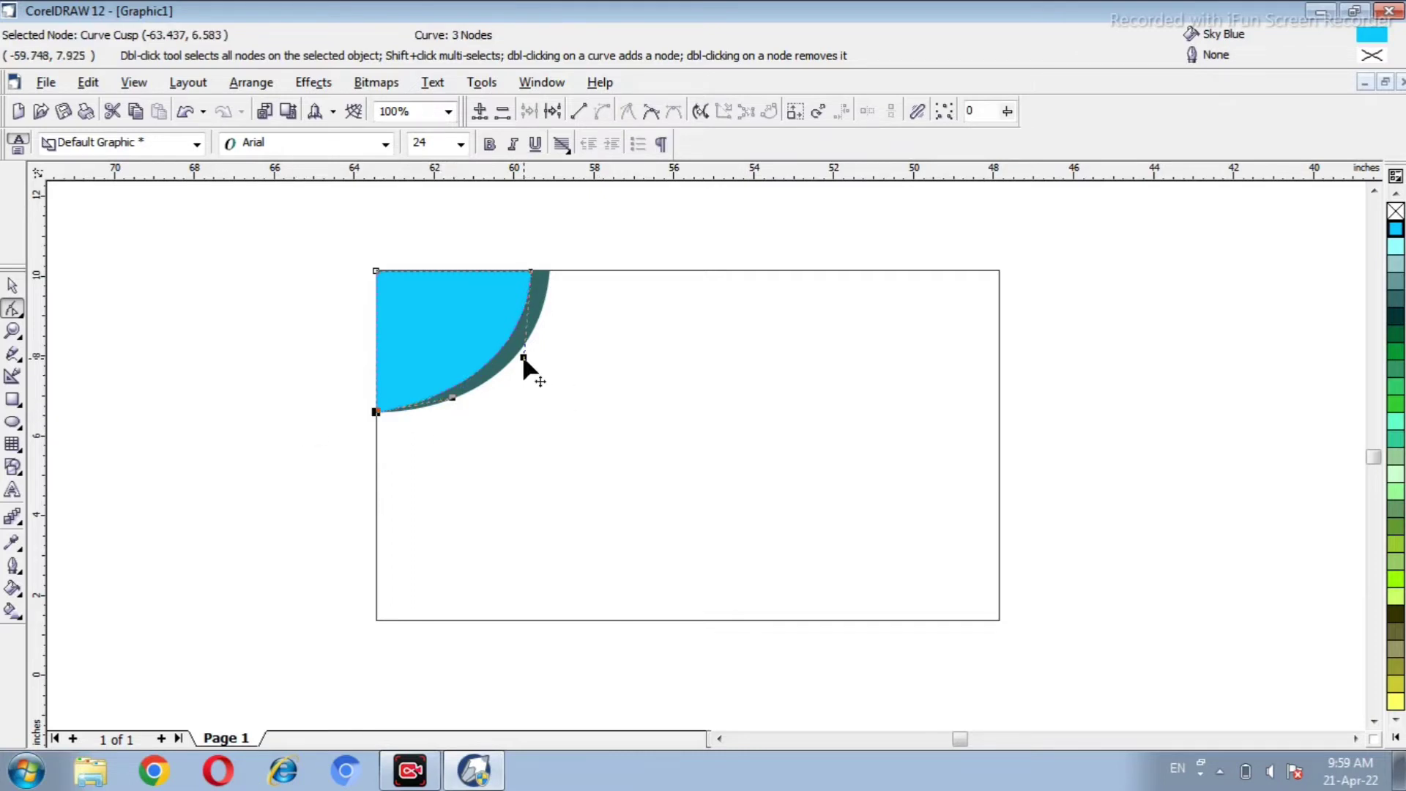
{"action": "left_click_drag", "start_coordinate": [523, 358], "coordinate": [532, 354]}
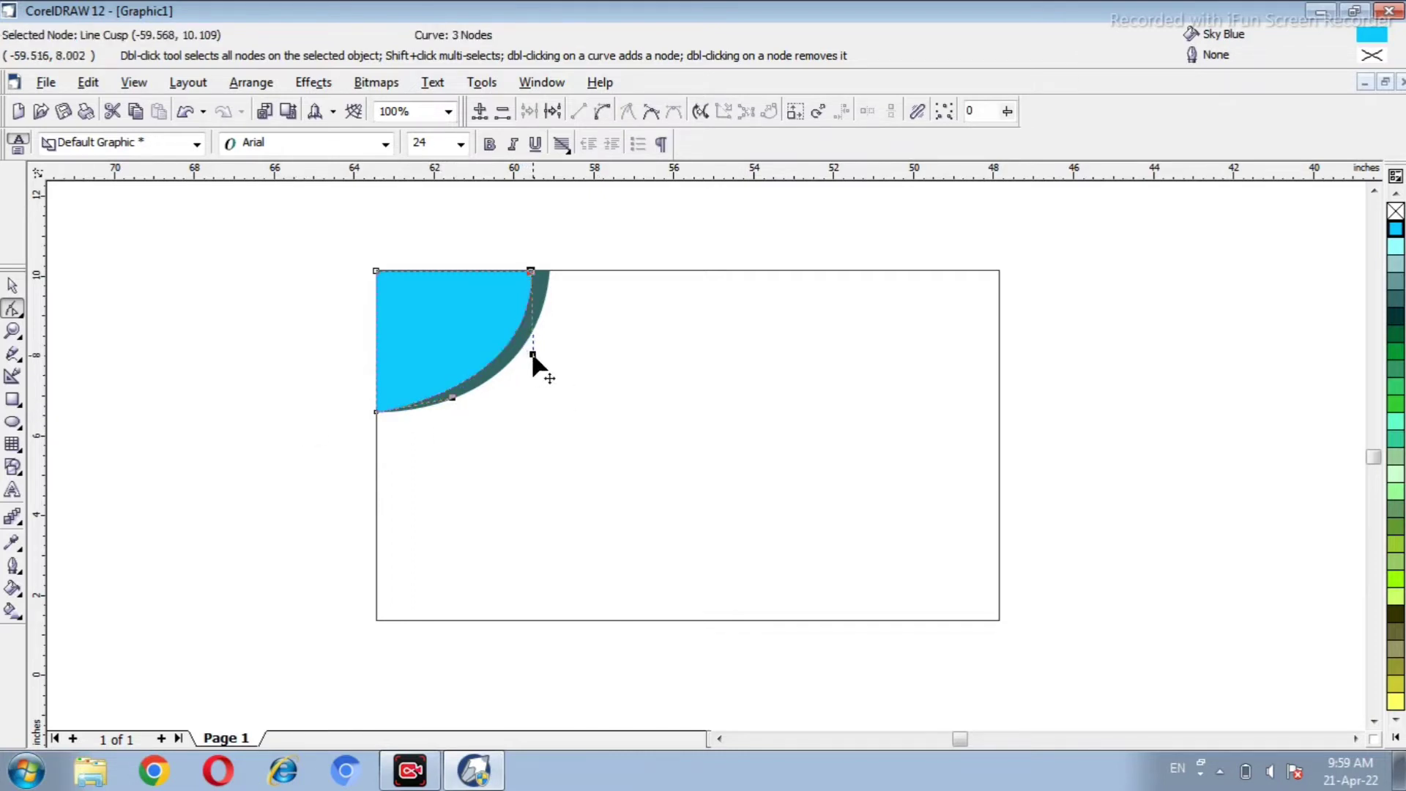
{"action": "left_click", "coordinate": [15, 288]}
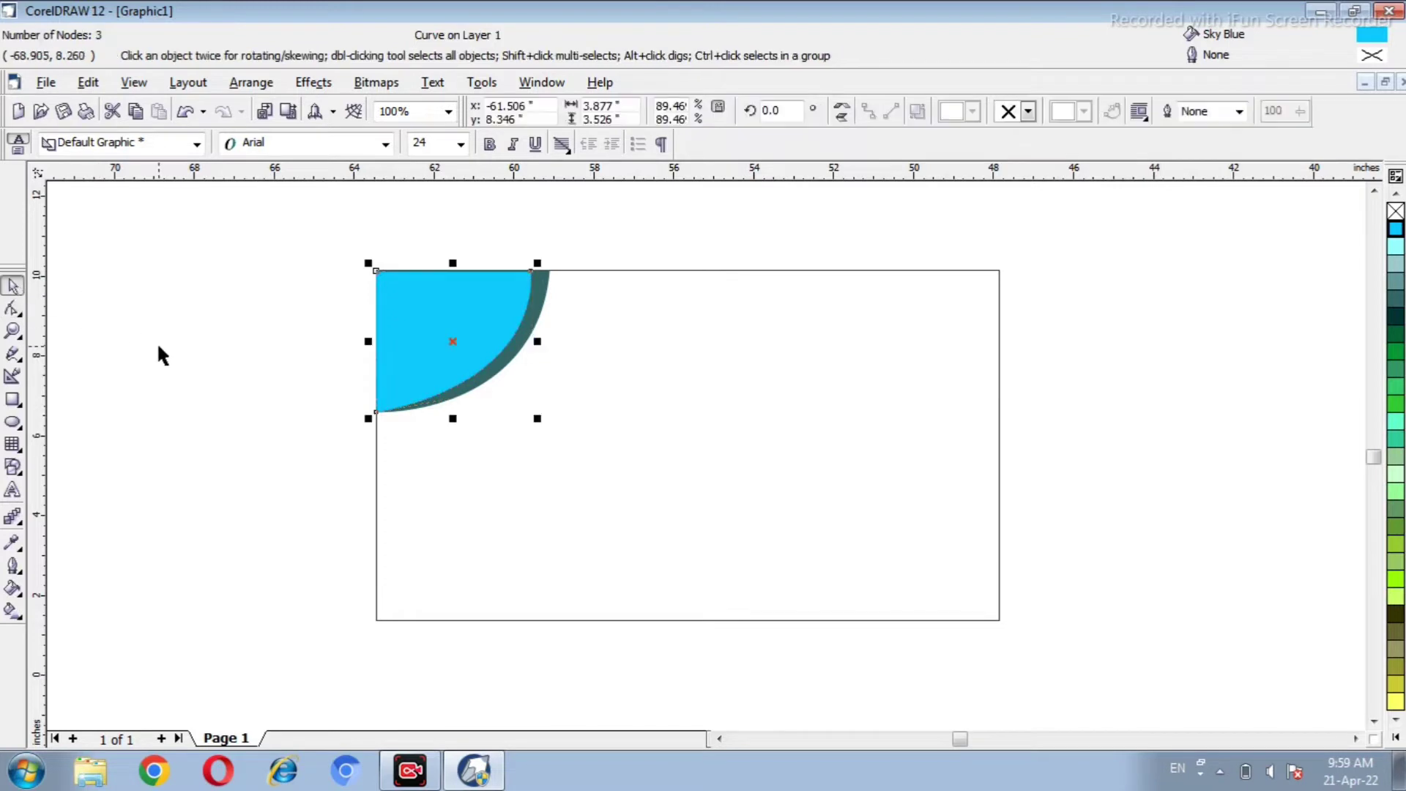
{"action": "left_click", "coordinate": [157, 341]}
Duplicate the sky blue shape and scale the copy down proportionally to about 3.29 by 2.99 inches
{"action": "left_click", "coordinate": [440, 329]}
{"action": "left_click", "coordinate": [88, 82]}
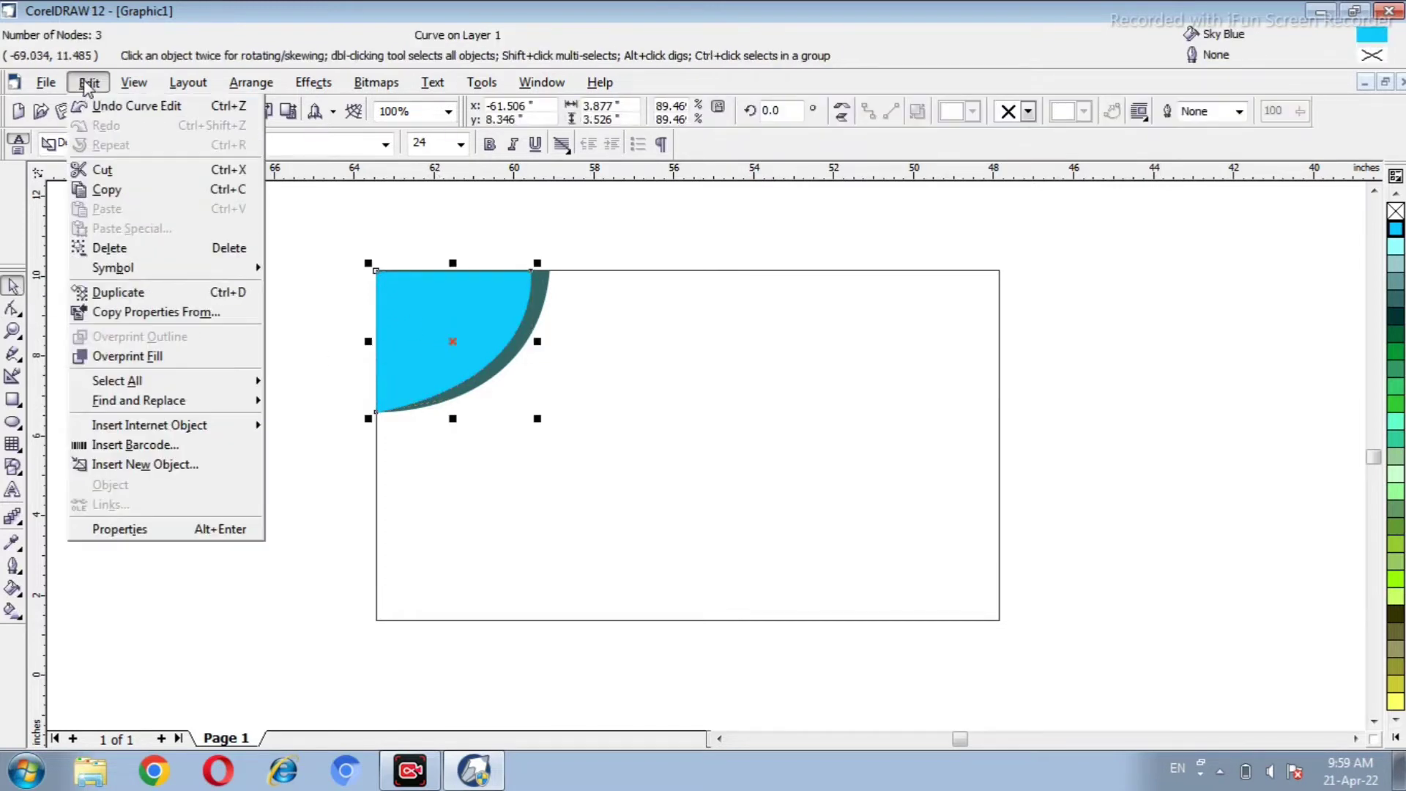
{"action": "left_click", "coordinate": [118, 292]}
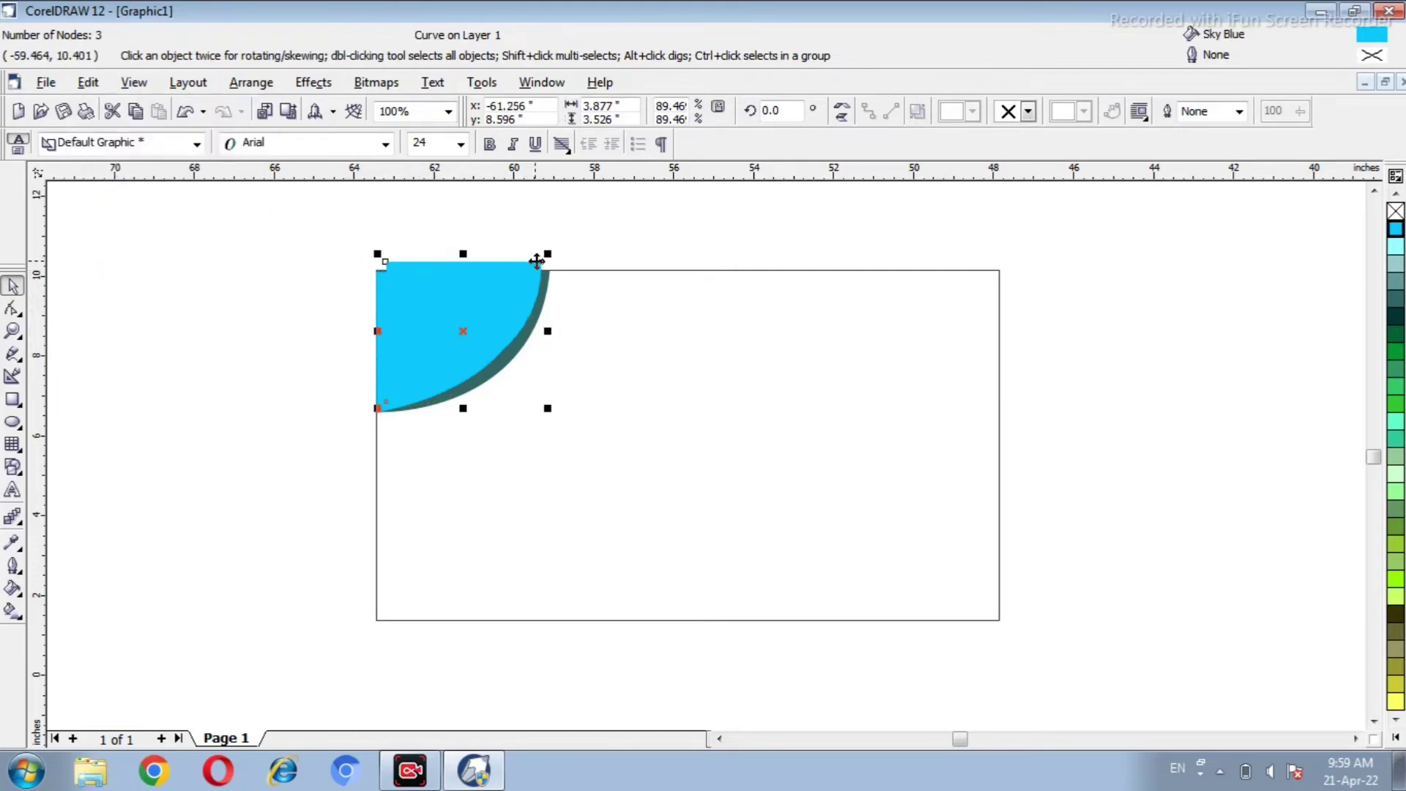
{"action": "left_click_drag", "start_coordinate": [546, 256], "coordinate": [522, 277]}
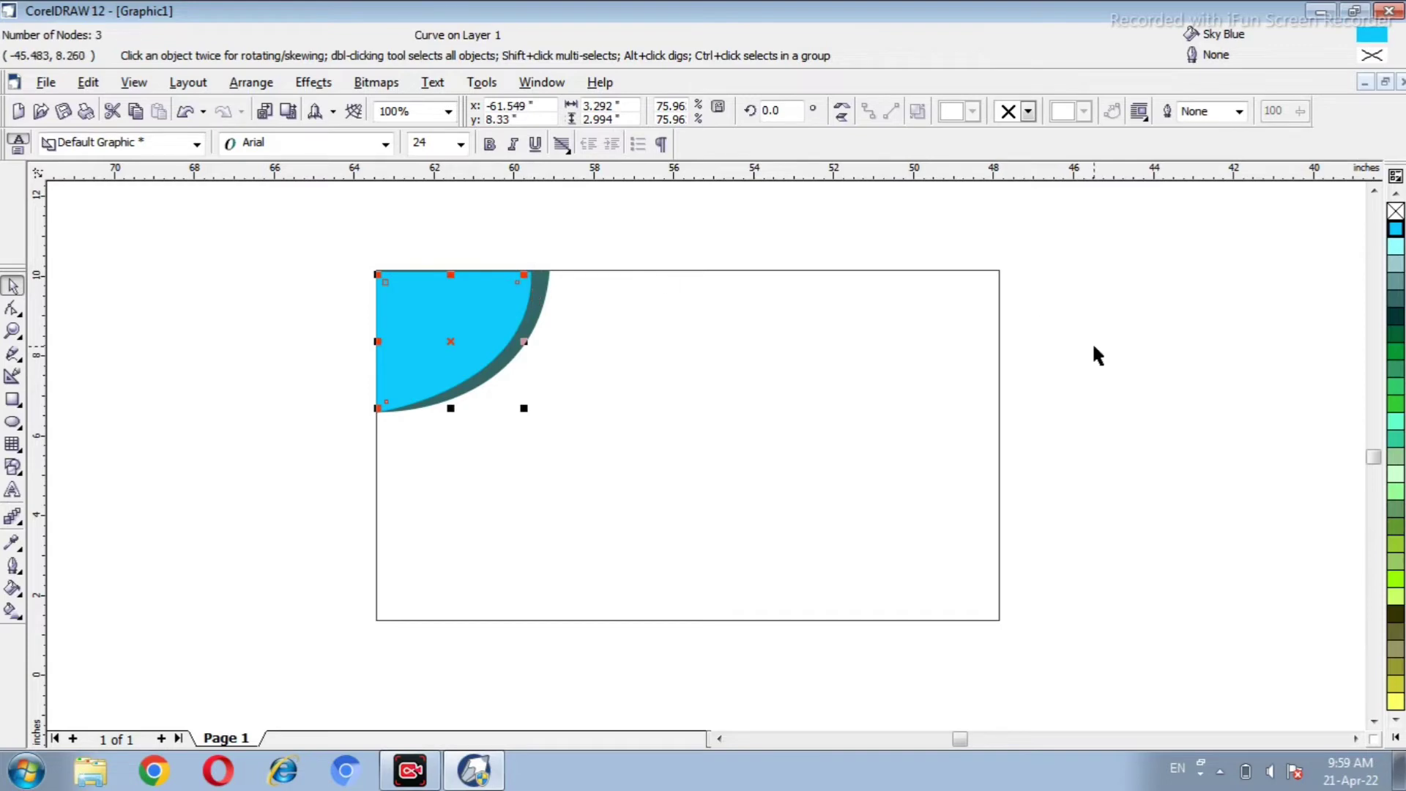
Fill the smallest curved copy with Light Yellow and move it to the large rectangle's upper-left corner
{"action": "left_click", "coordinate": [1396, 701]}
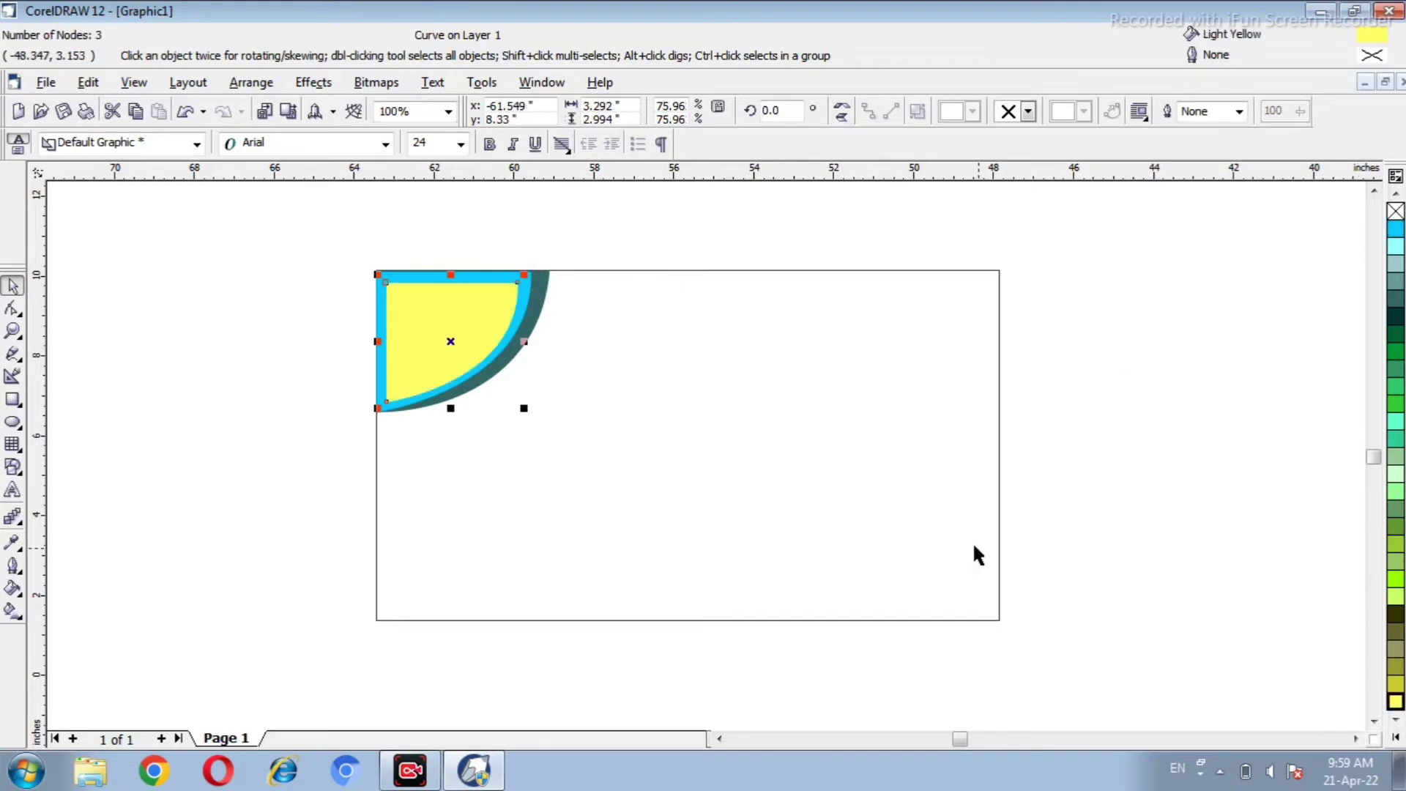
{"action": "left_click", "coordinate": [252, 411]}
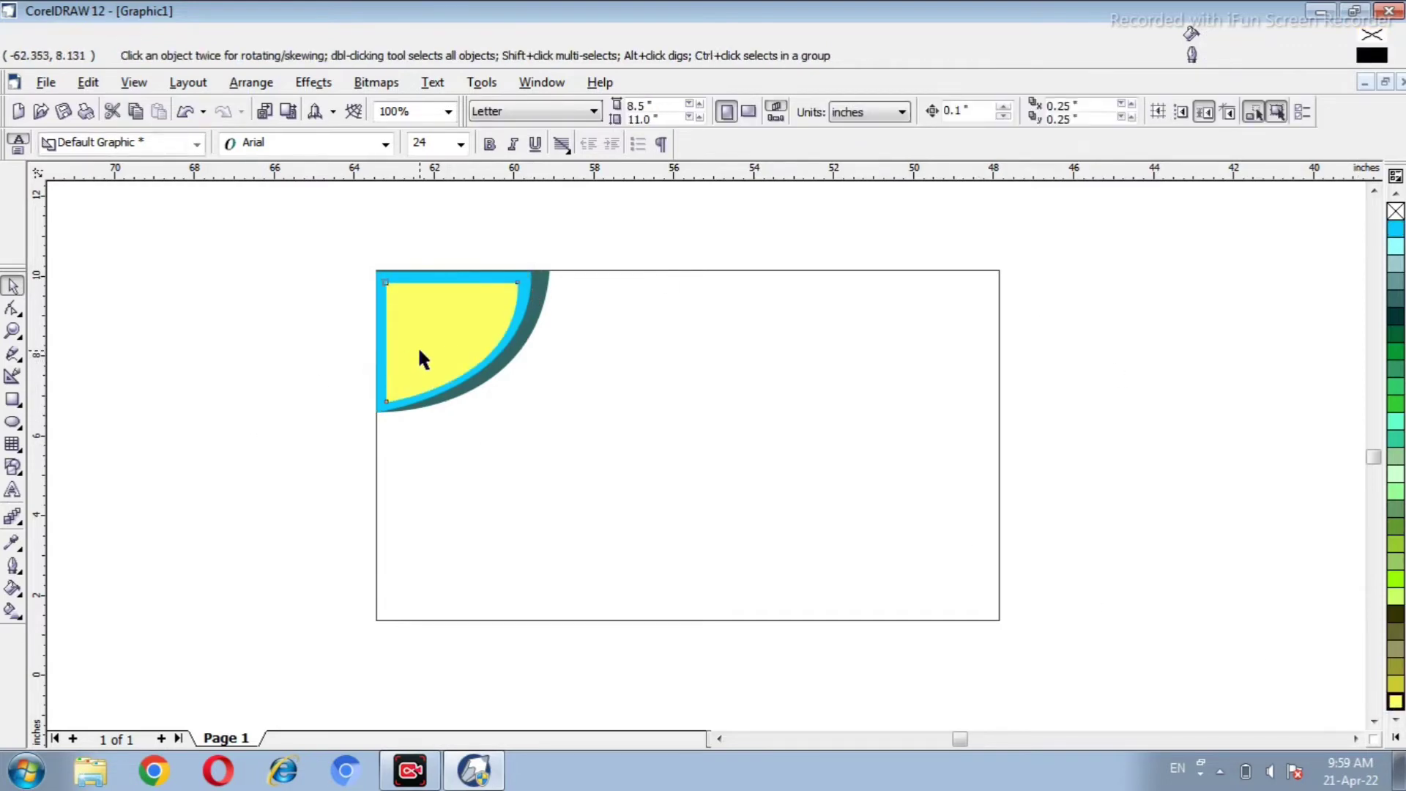
{"action": "left_click_drag", "start_coordinate": [414, 342], "coordinate": [411, 338]}
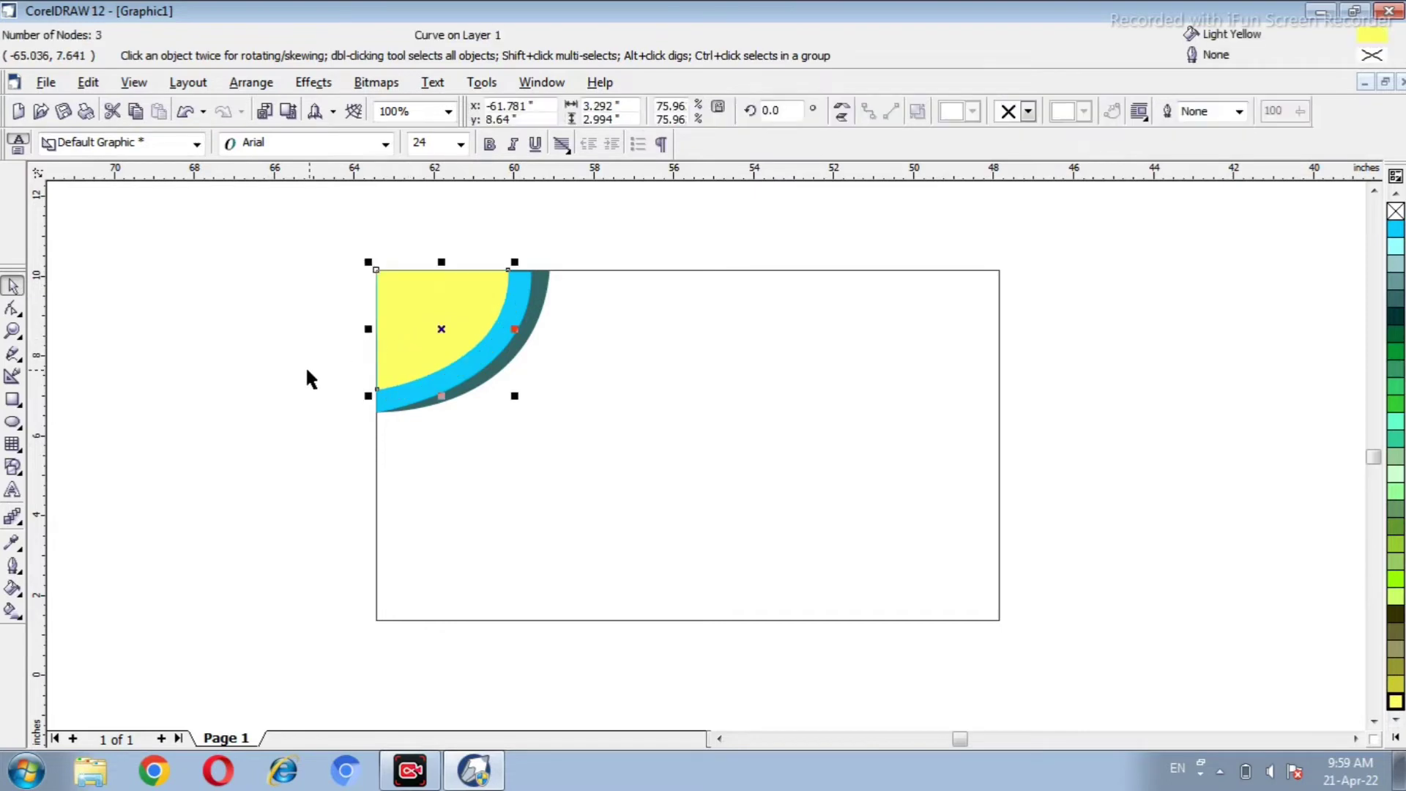
Move the yellow shape's lower node down to the shared tip, its upper-right node slightly right, and bulge the curved edge outward
{"action": "left_click", "coordinate": [12, 308]}
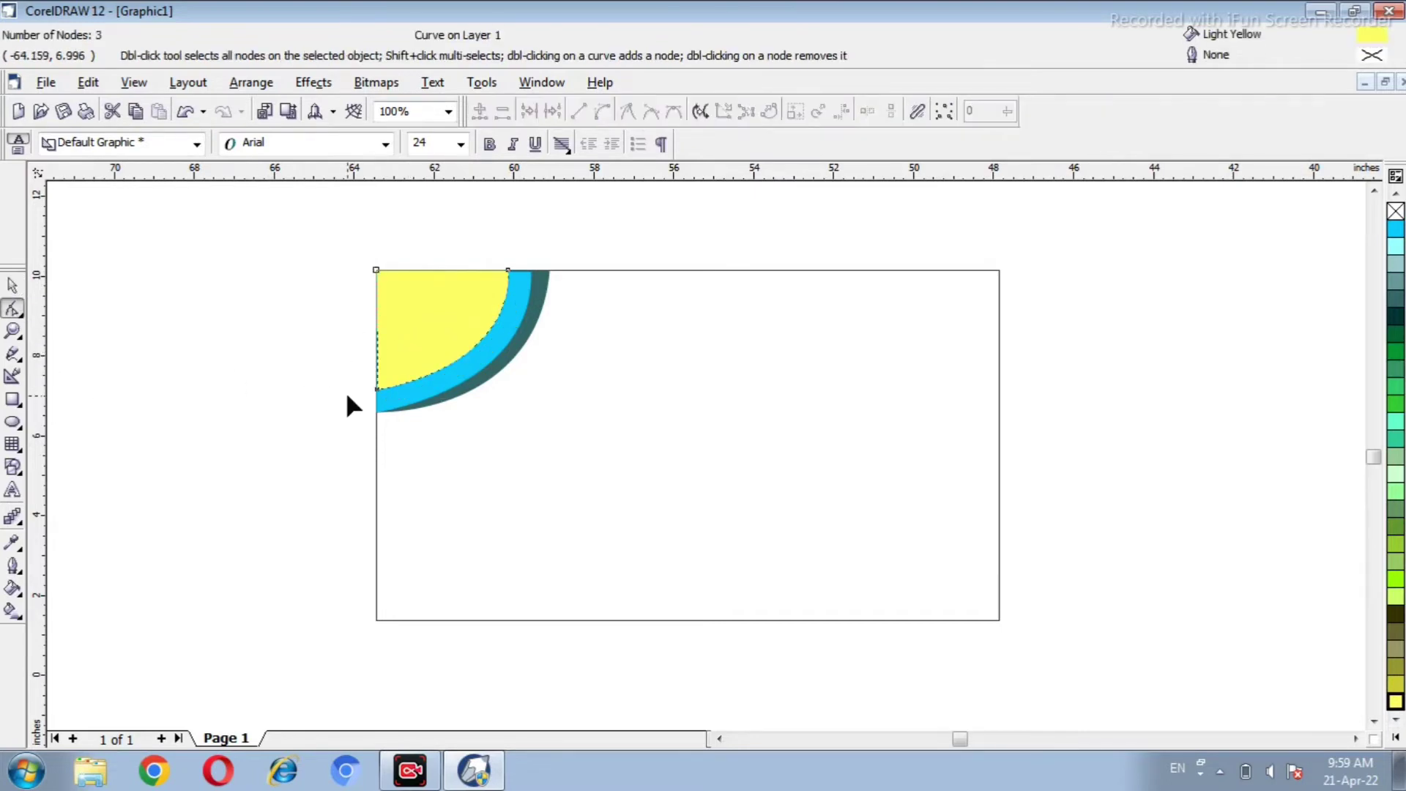
{"action": "left_click_drag", "start_coordinate": [376, 388], "coordinate": [377, 412]}
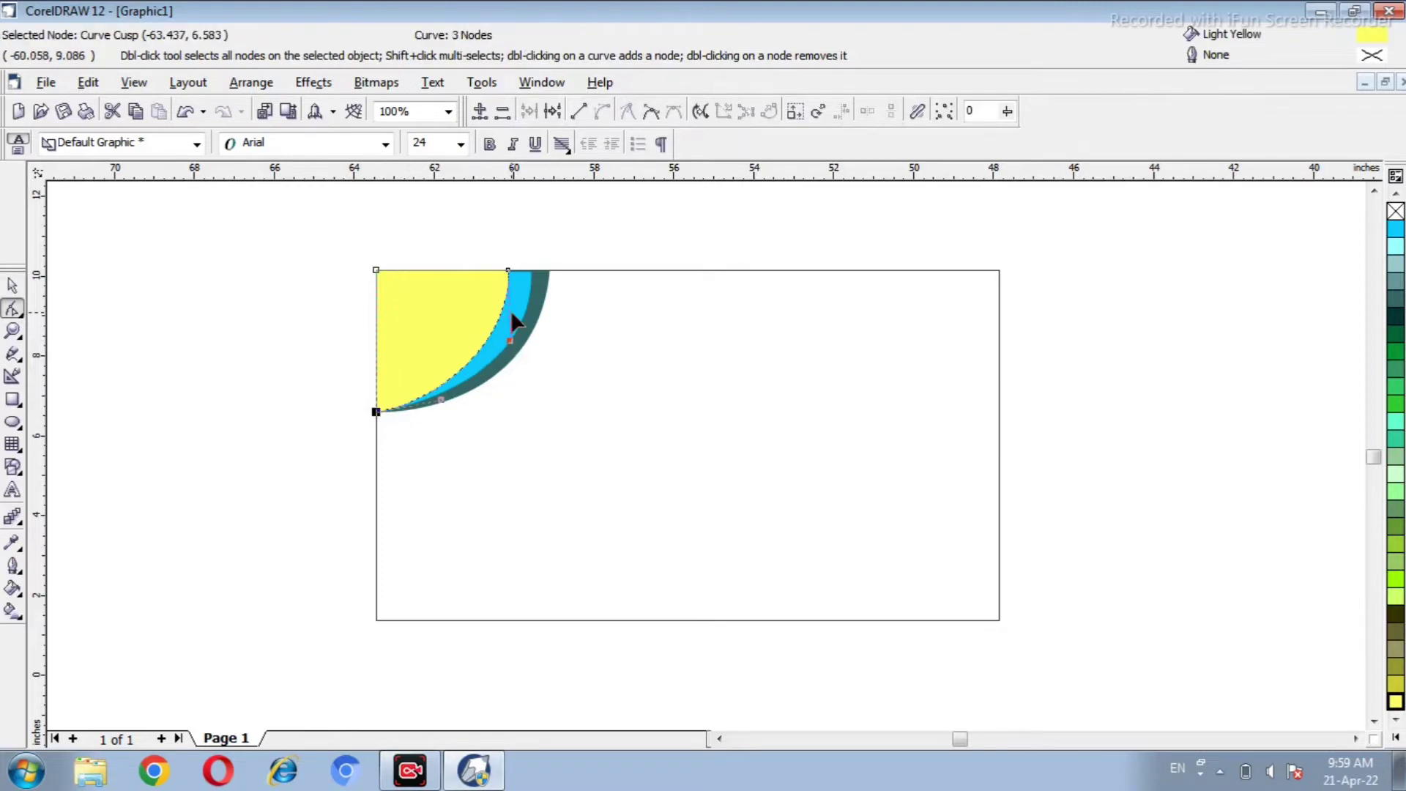
{"action": "left_click_drag", "start_coordinate": [507, 270], "coordinate": [514, 270]}
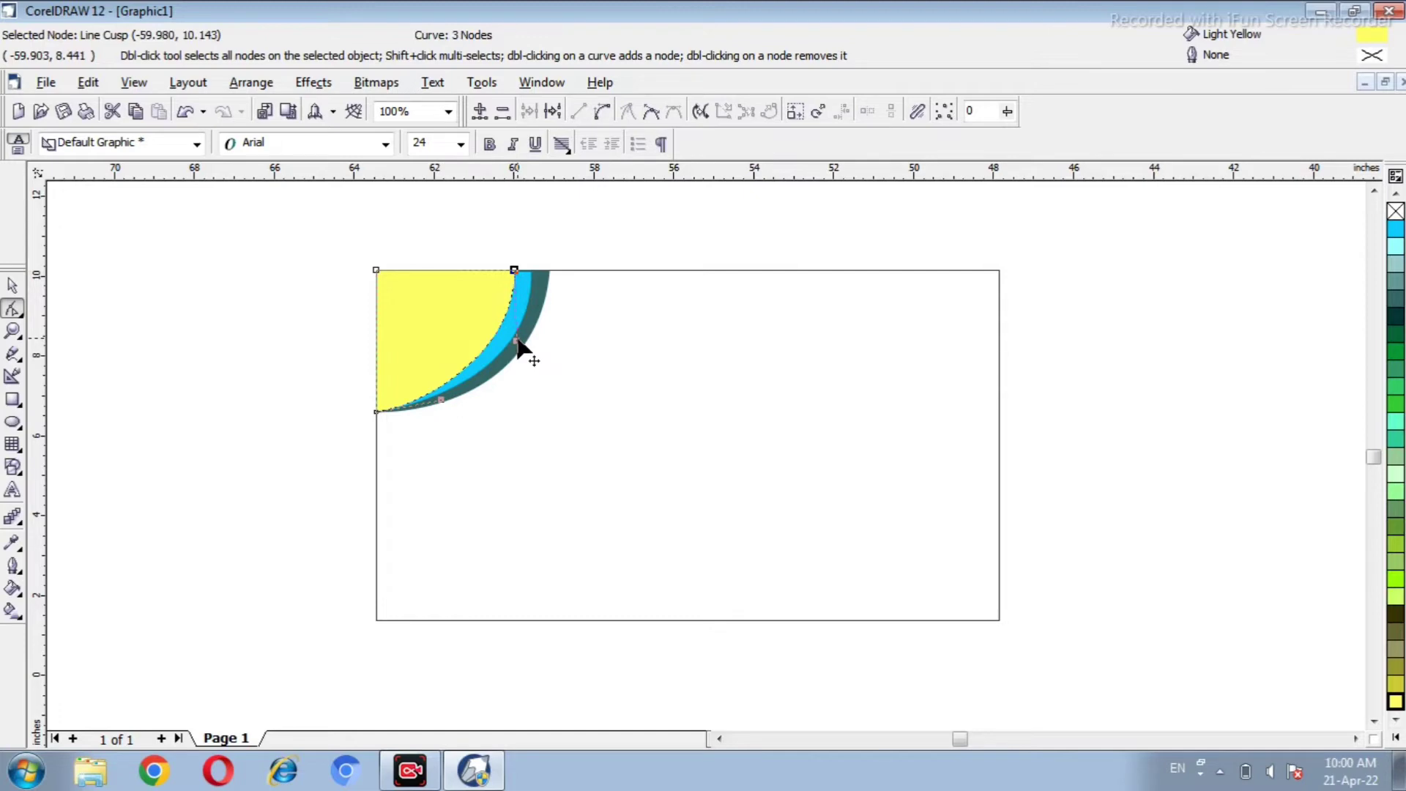
{"action": "left_click_drag", "start_coordinate": [518, 342], "coordinate": [527, 342]}
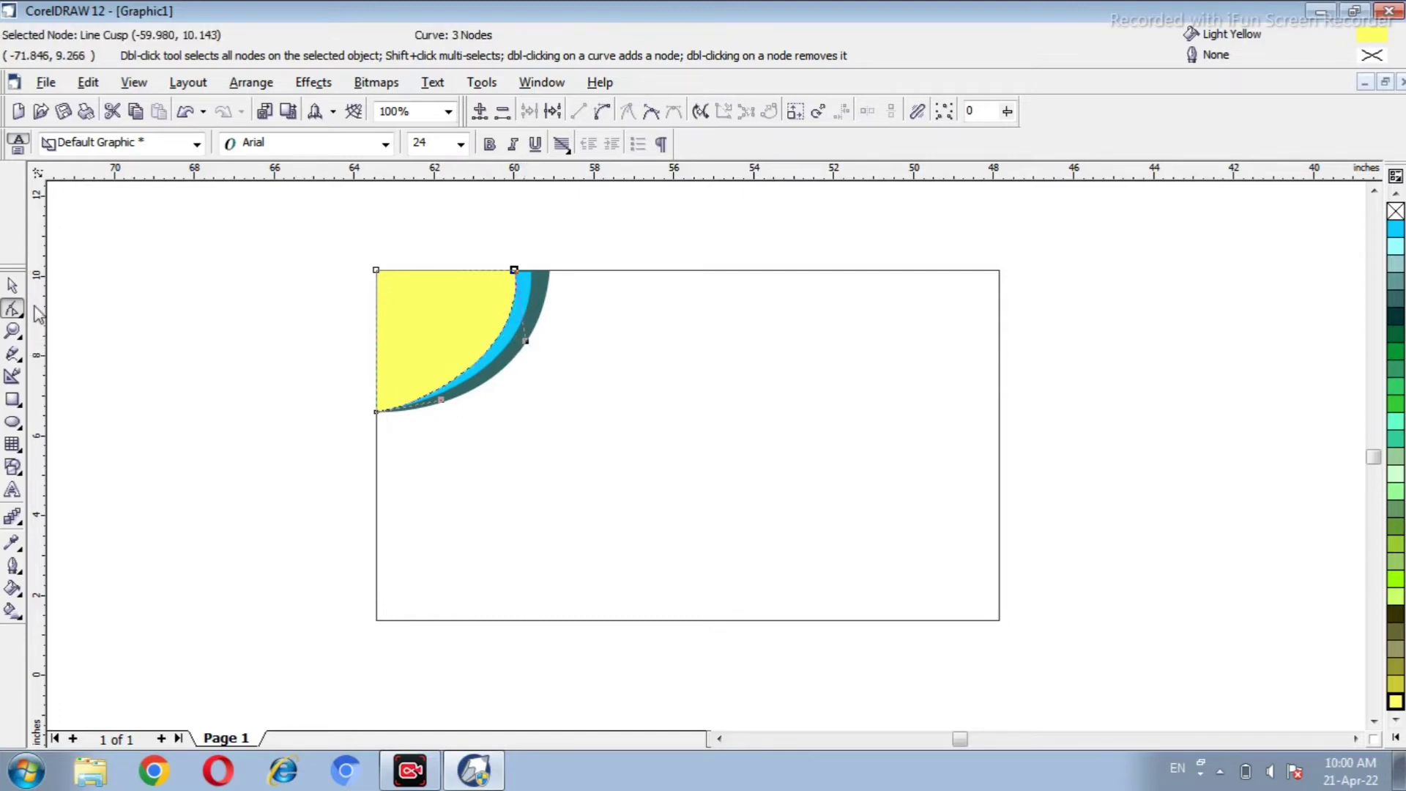
Align the yellow, sky blue and green corner shapes to each other by their left and top edges
{"action": "left_click", "coordinate": [13, 286]}
{"action": "left_click_drag", "start_coordinate": [345, 252], "coordinate": [590, 430]}
{"action": "left_click", "coordinate": [1108, 113]}
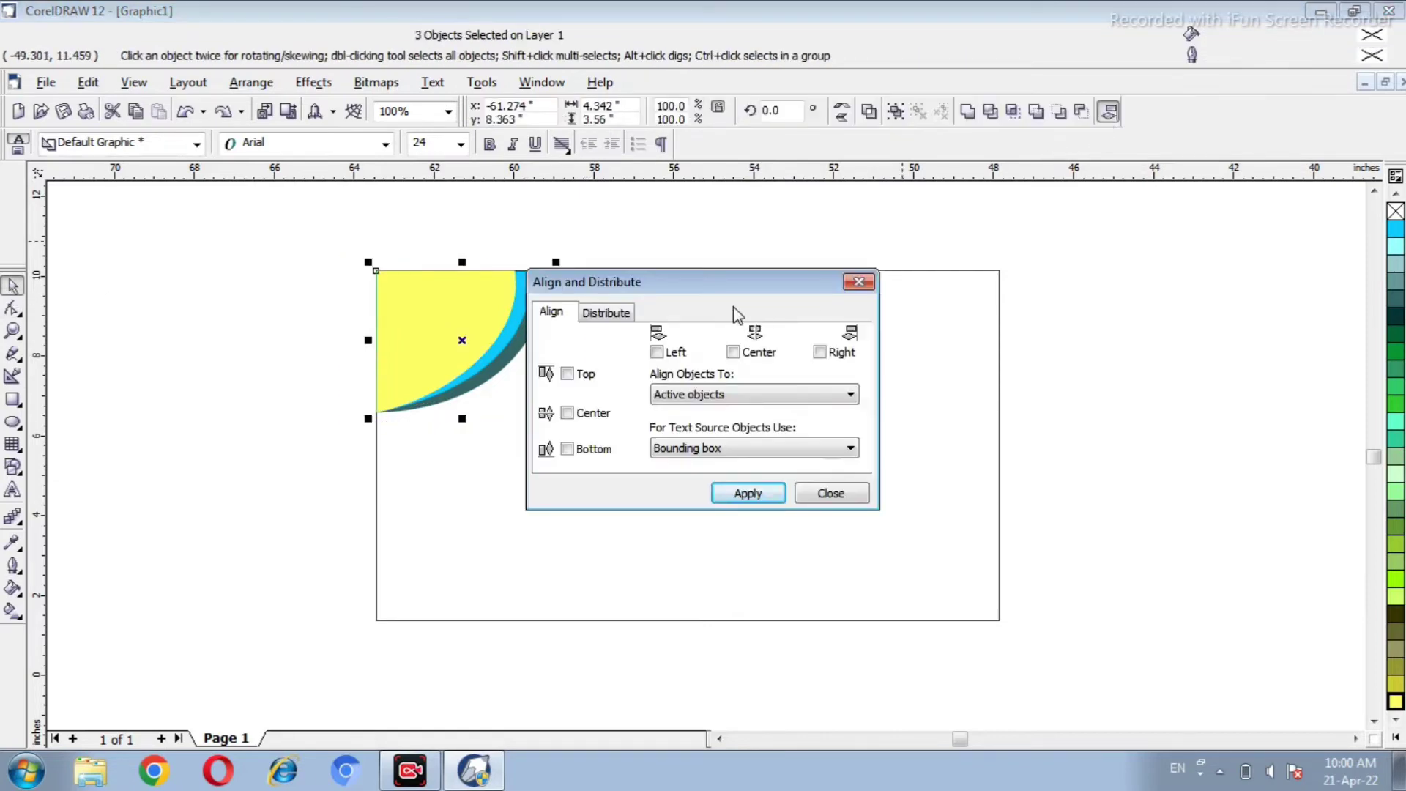
{"action": "left_click_drag", "start_coordinate": [747, 290], "coordinate": [1150, 309]}
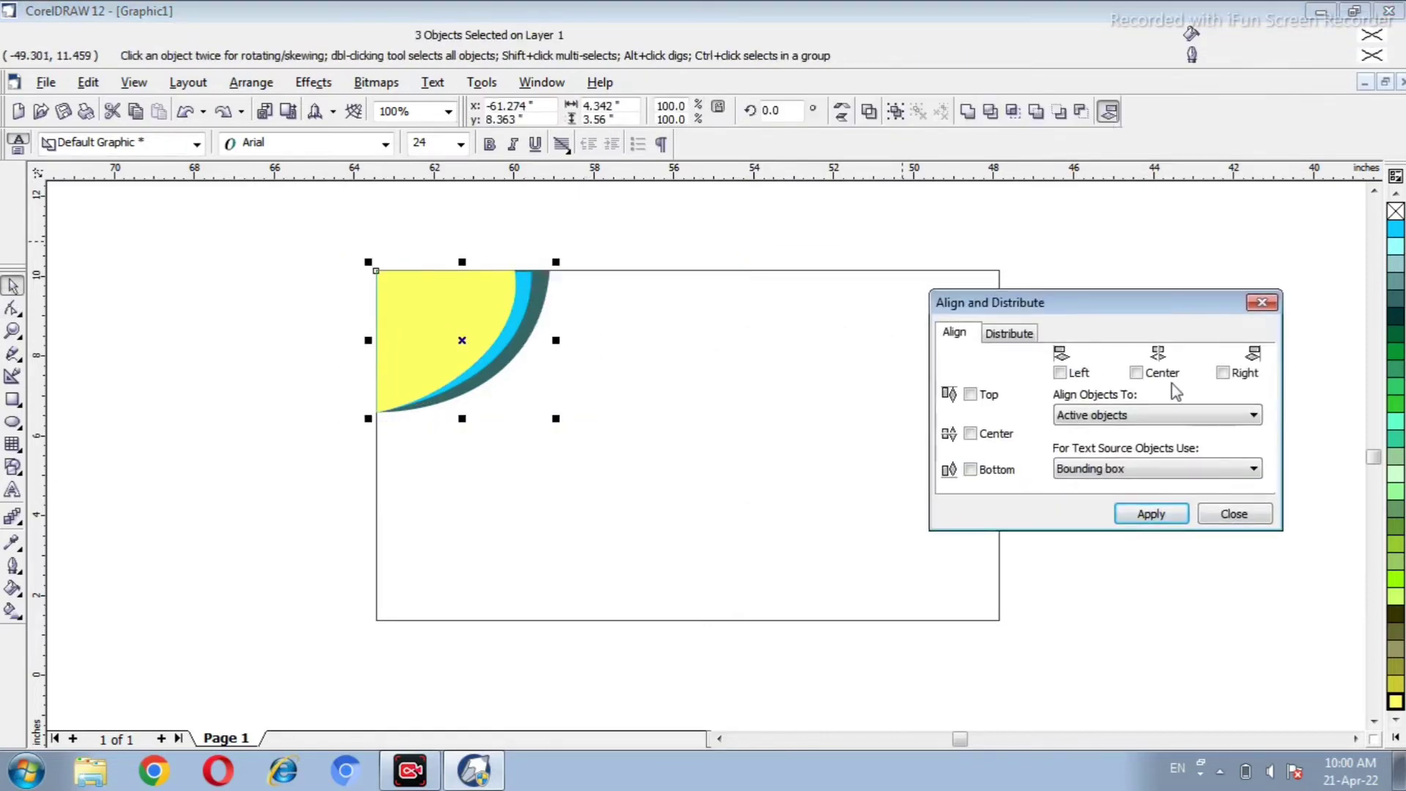
{"action": "left_click", "coordinate": [1060, 374]}
{"action": "left_click", "coordinate": [972, 395]}
{"action": "left_click", "coordinate": [1147, 515]}
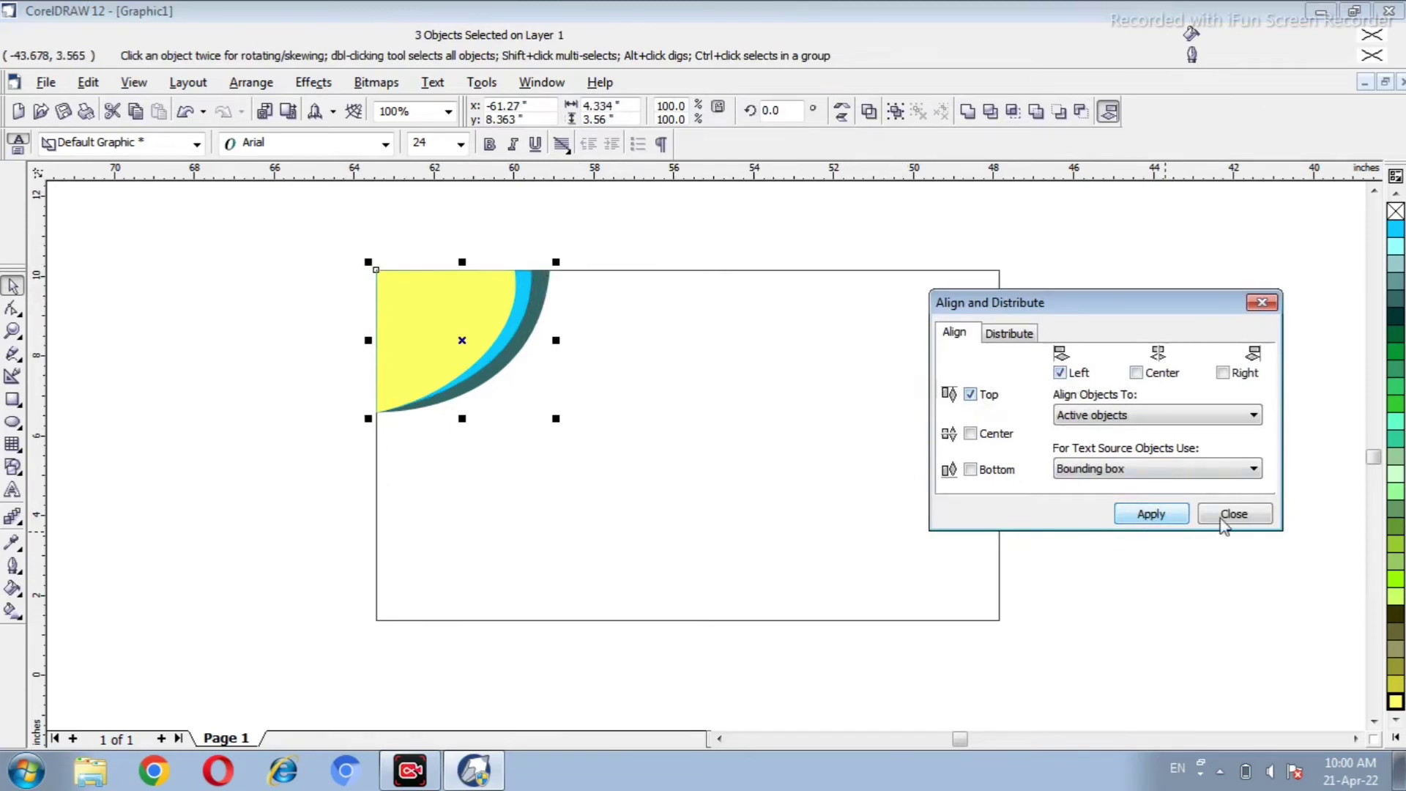
{"action": "left_click", "coordinate": [1258, 515]}
{"action": "left_click", "coordinate": [1174, 468]}
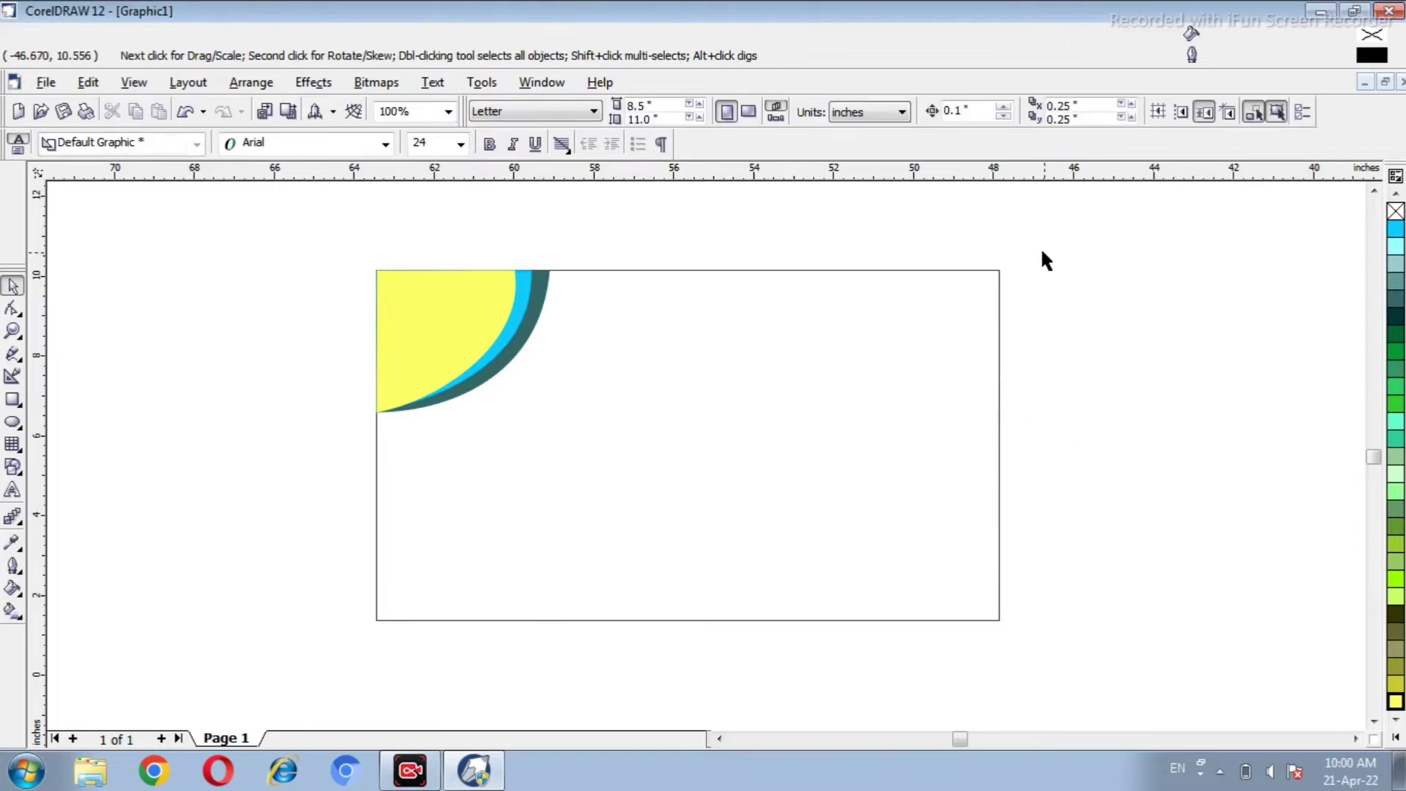
Group the three layered curved shapes in the rectangle's upper-left corner
{"action": "left_click_drag", "start_coordinate": [276, 242], "coordinate": [561, 457]}
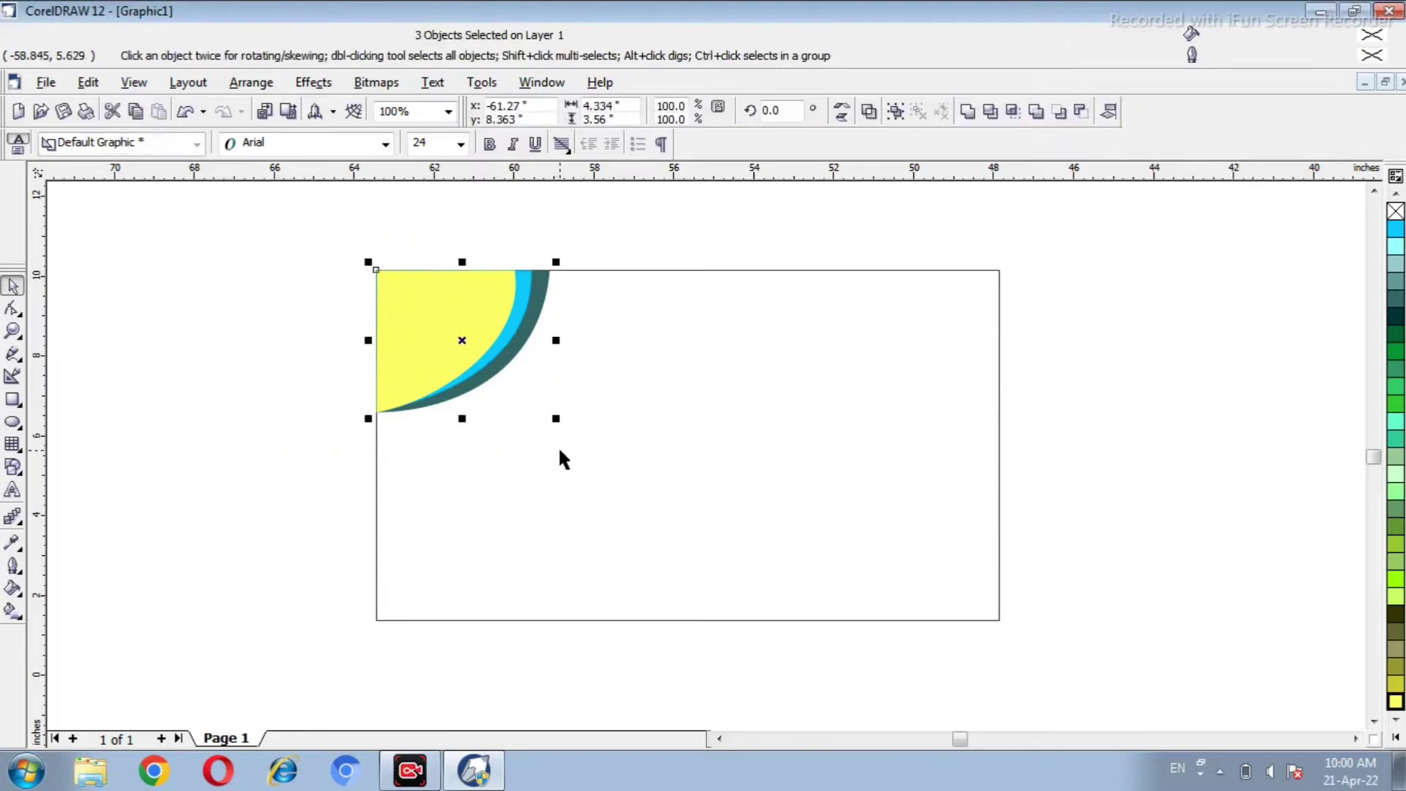
{"action": "left_click", "coordinate": [236, 87]}
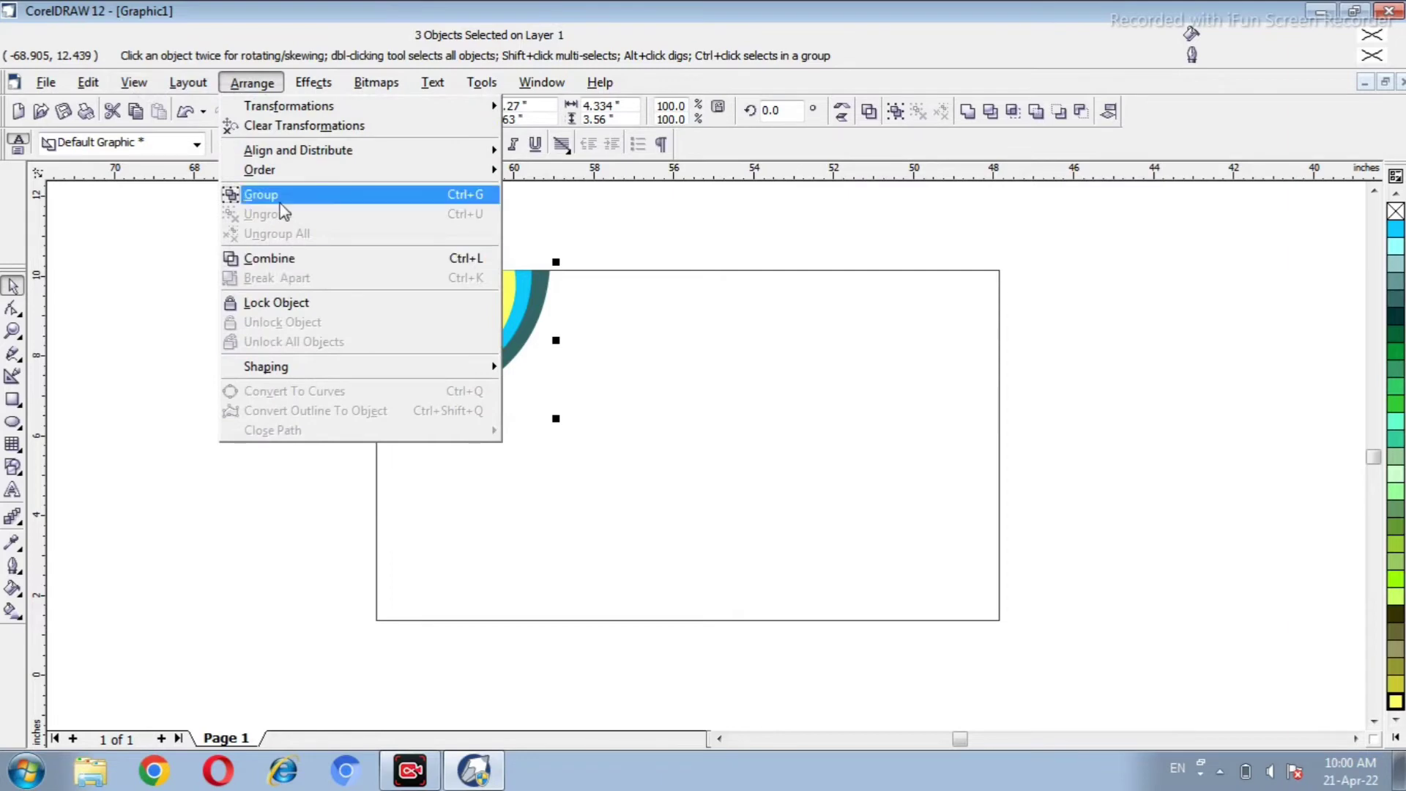
{"action": "left_click", "coordinate": [270, 195]}
{"action": "left_click", "coordinate": [234, 286]}
{"action": "left_click", "coordinate": [430, 359]}
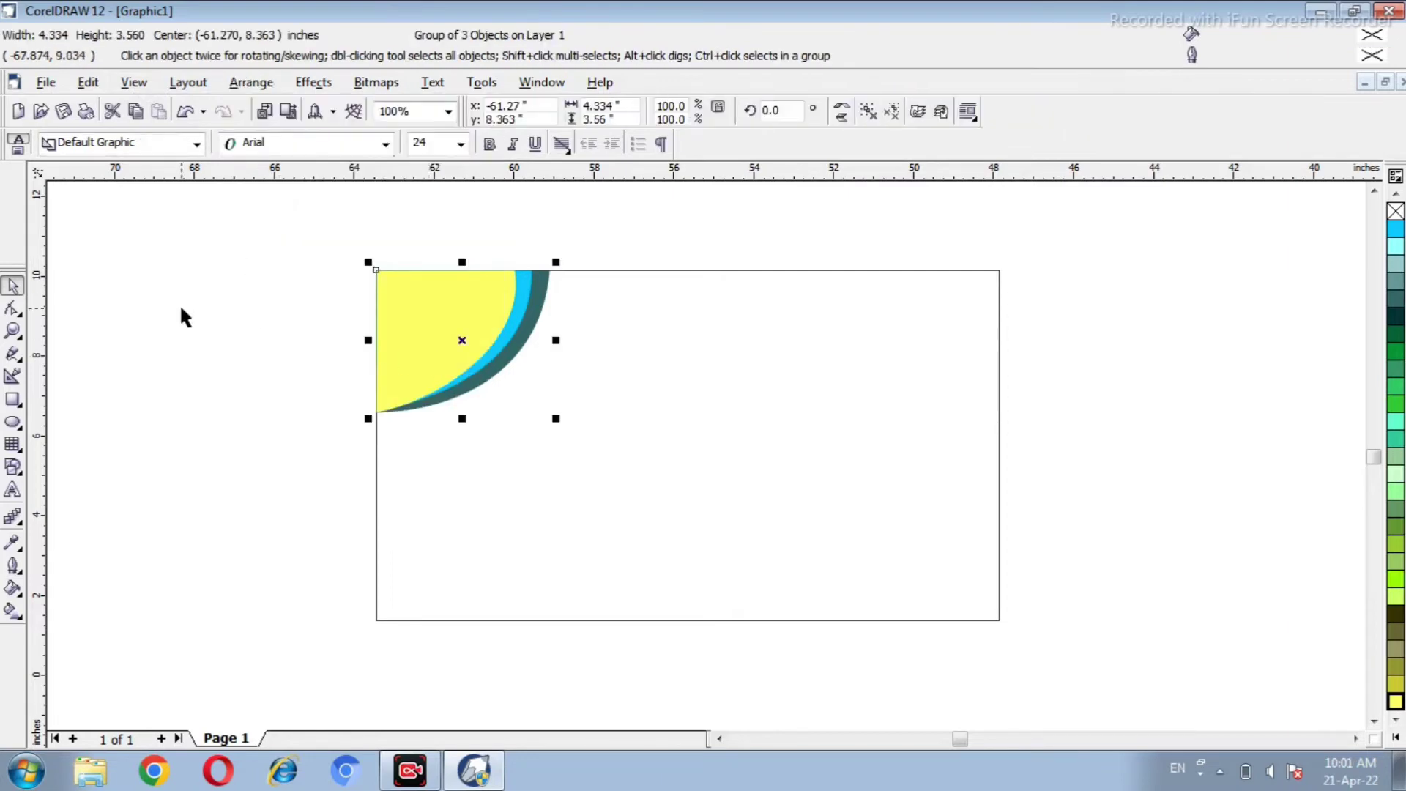
Duplicate the corner group and move the copy into the right half of the large rectangle
{"action": "left_click", "coordinate": [88, 82]}
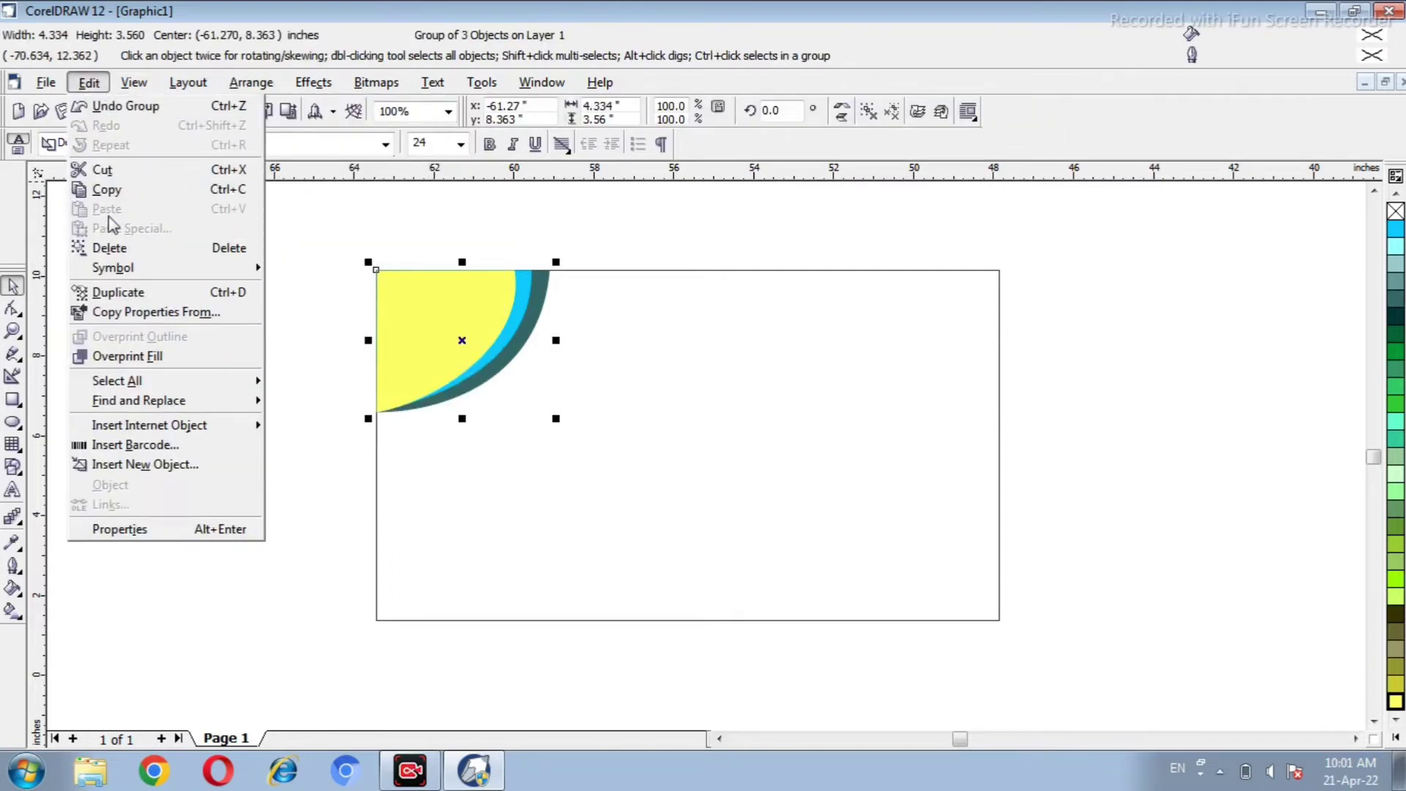
{"action": "left_click", "coordinate": [110, 293]}
{"action": "left_click_drag", "start_coordinate": [415, 343], "coordinate": [716, 415]}
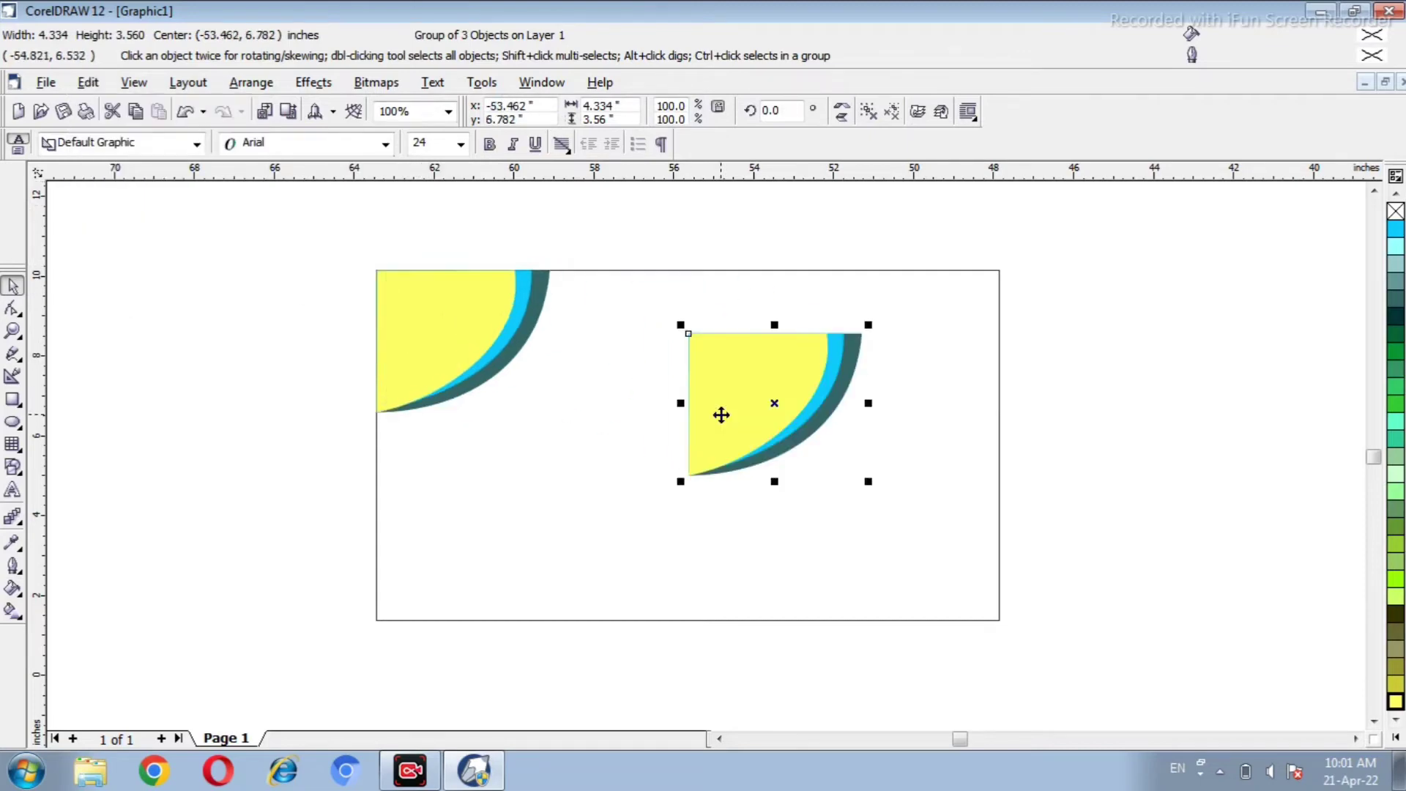
Mirror the duplicated group horizontally and vertically, and fit it into the large rectangle's lower-right corner
{"action": "left_click", "coordinate": [842, 114]}
{"action": "left_click", "coordinate": [843, 118]}
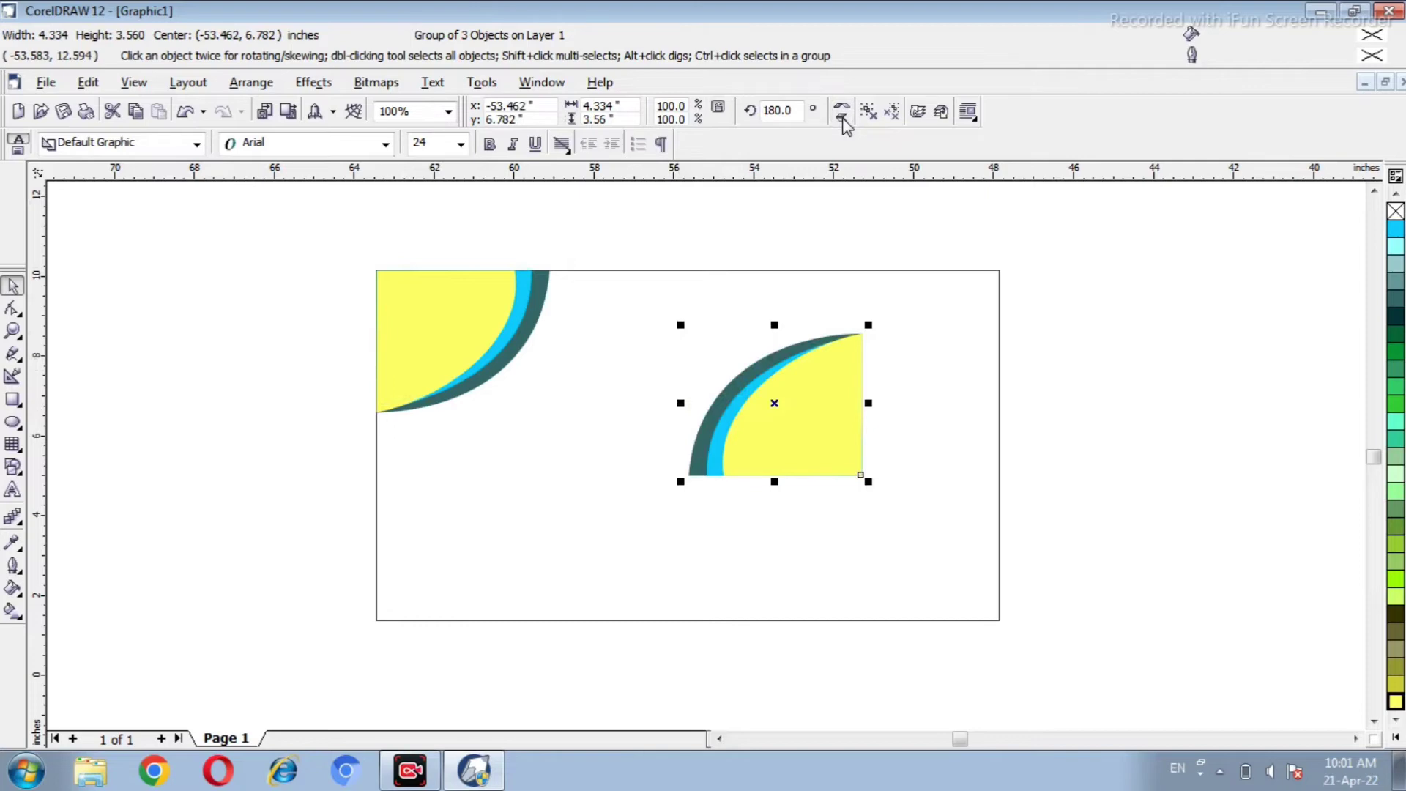
{"action": "left_click", "coordinate": [1043, 427]}
{"action": "left_click_drag", "start_coordinate": [804, 422], "coordinate": [931, 560]}
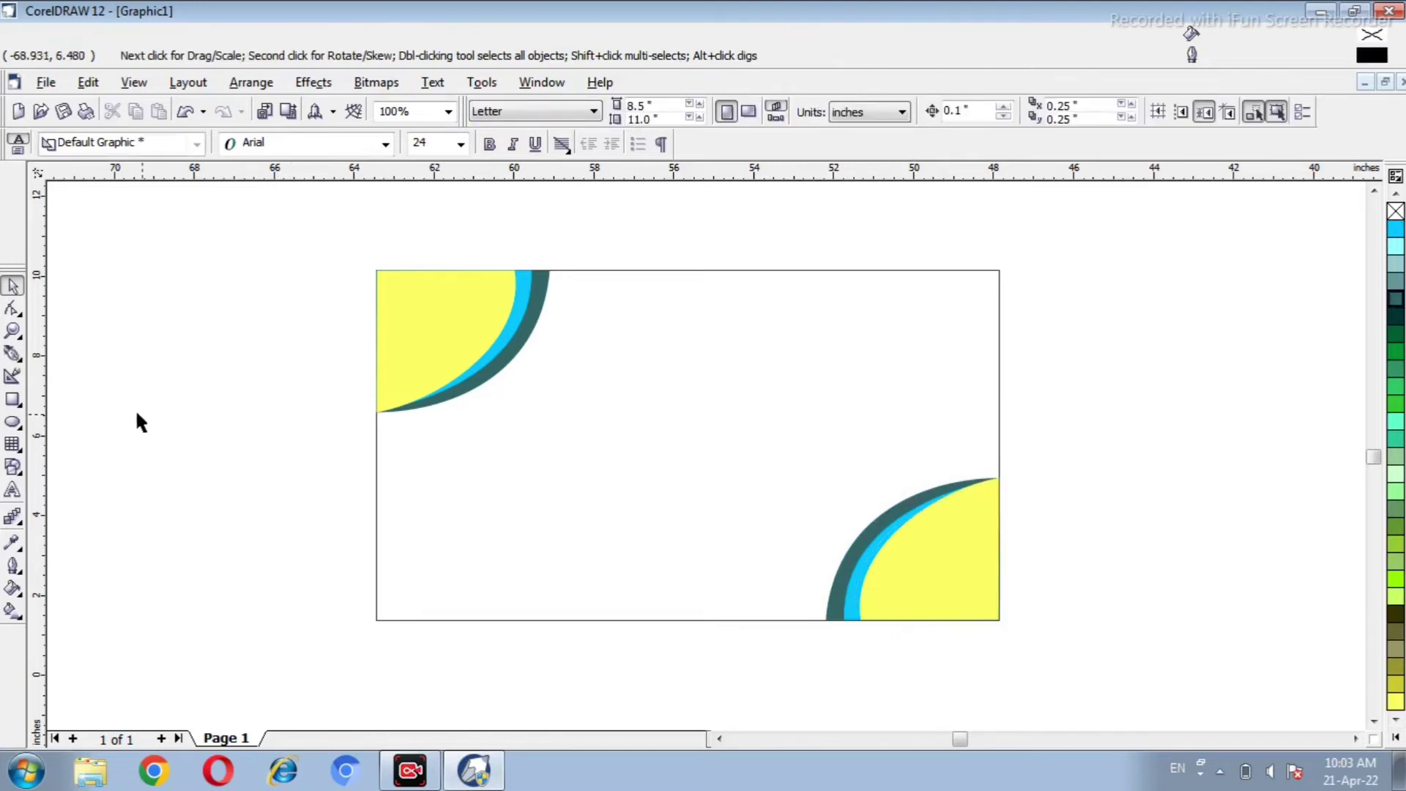
Draw a closed slanted parallelogram about 15.58 by 8.77 inches between the two corner decorations and fill it with Moss Green
{"action": "left_click", "coordinate": [13, 353]}
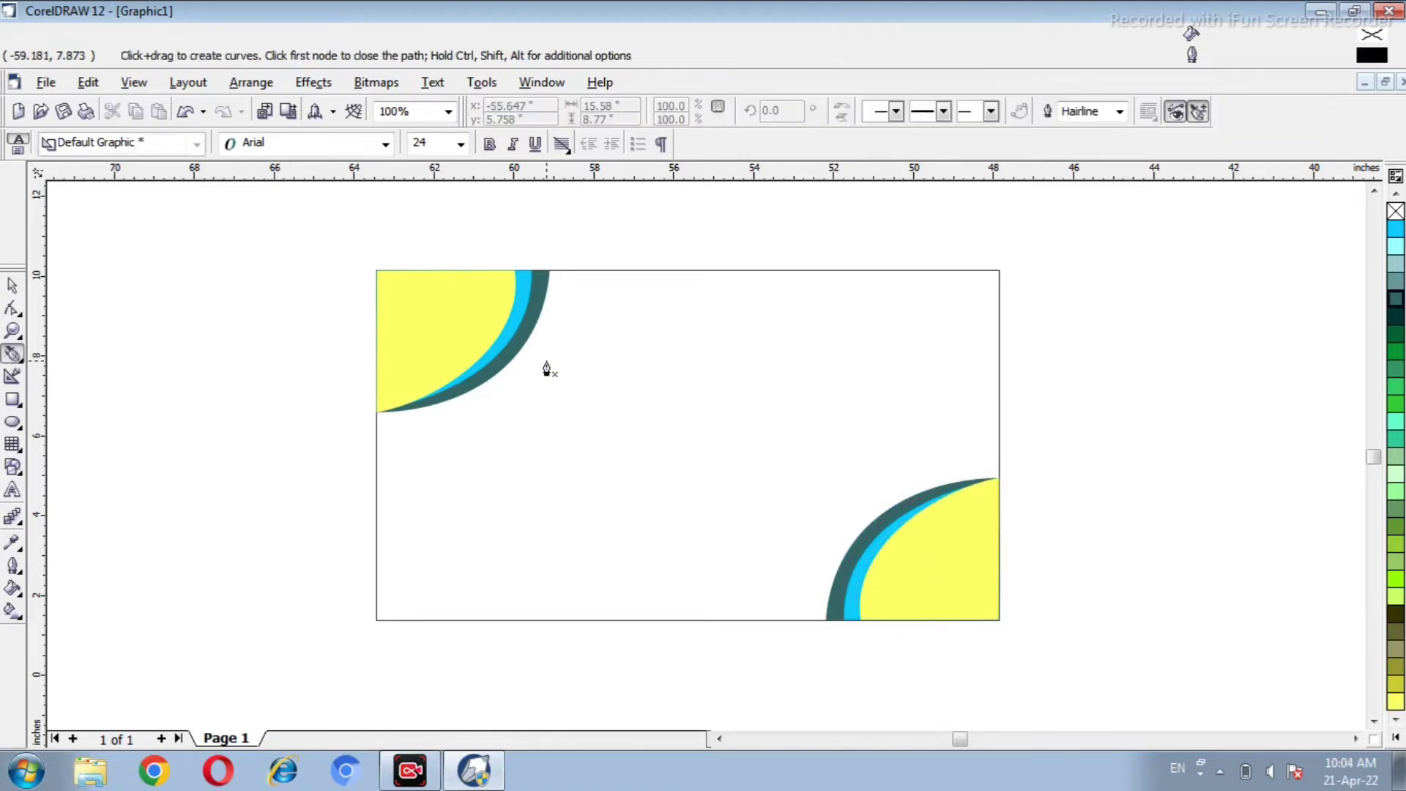
{"action": "left_click", "coordinate": [590, 271]}
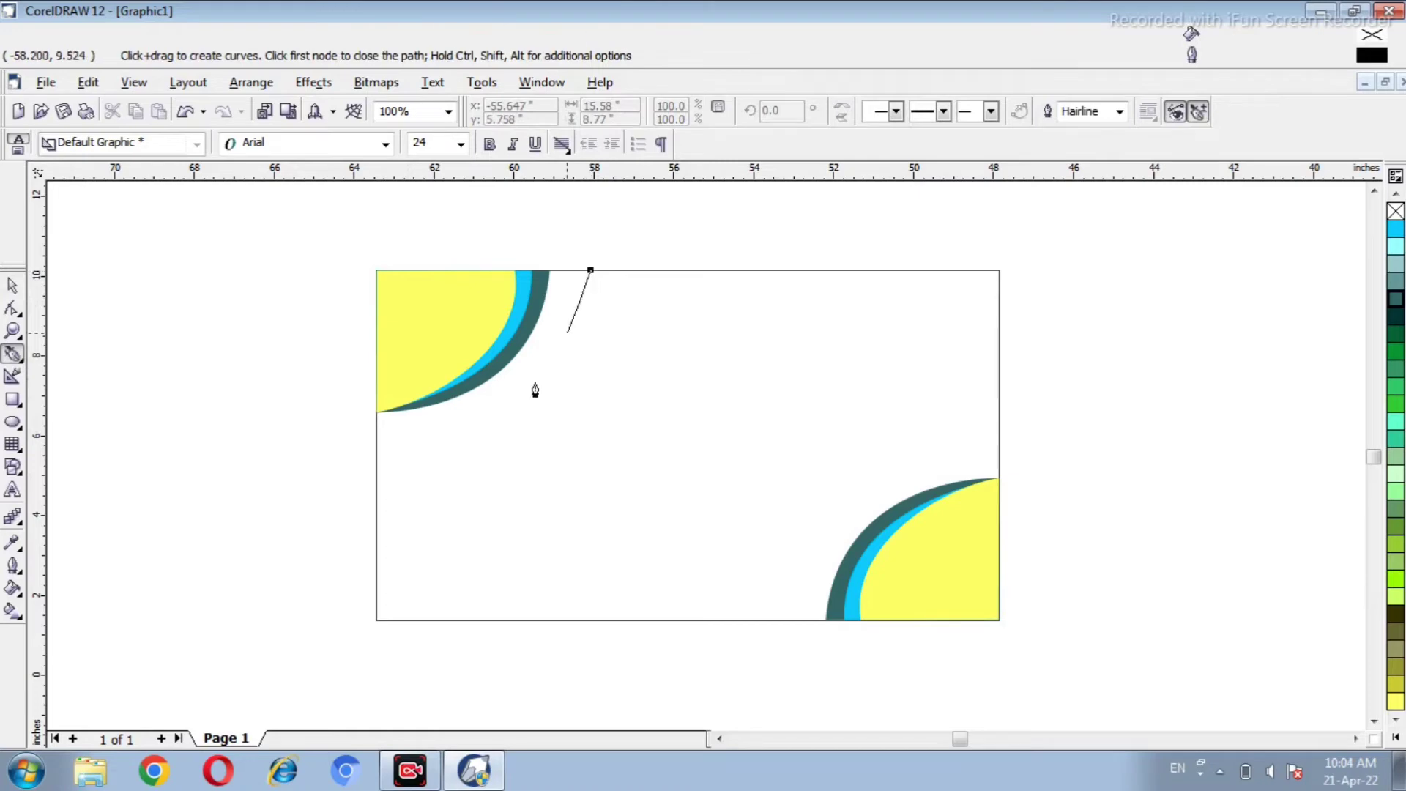
{"action": "left_click", "coordinate": [376, 620]}
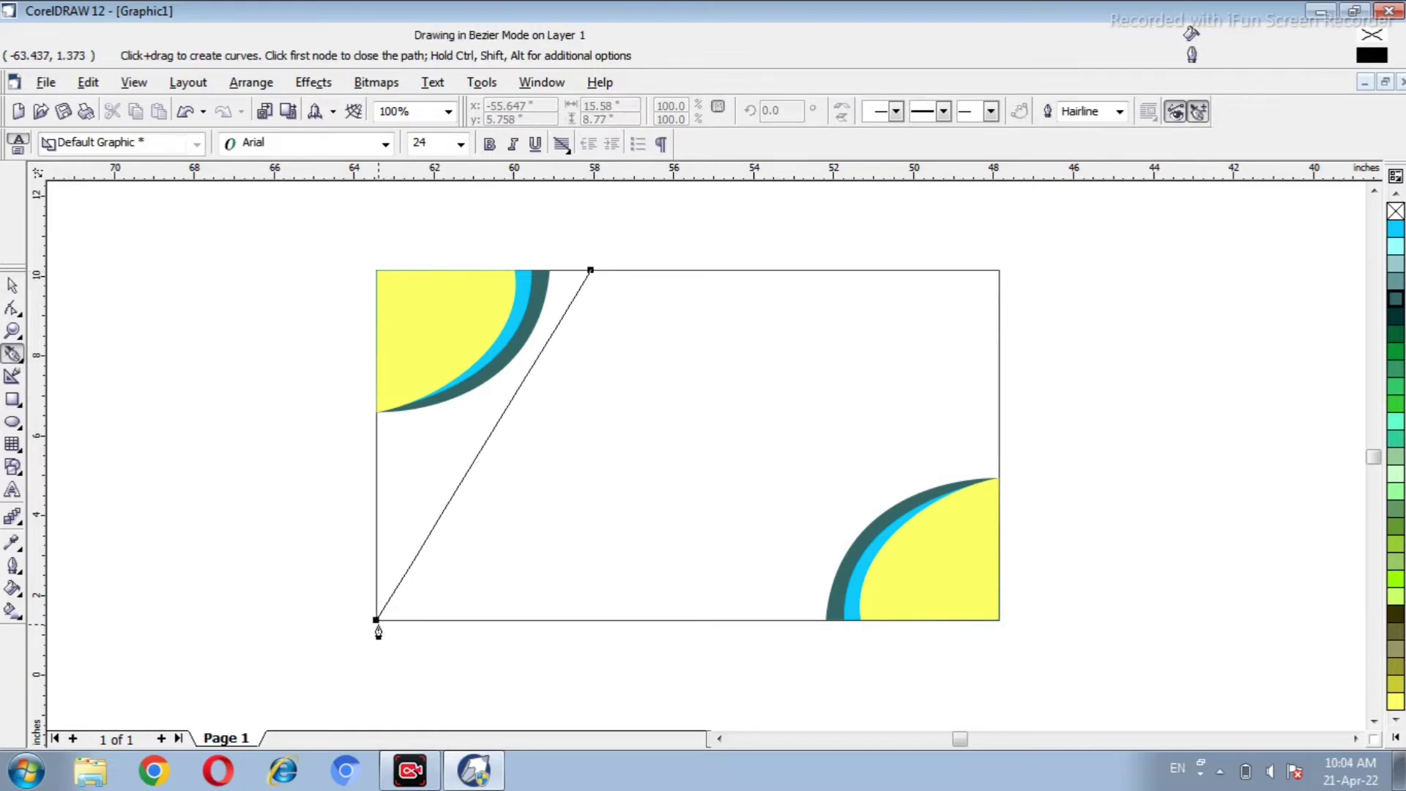
{"action": "left_click", "coordinate": [785, 621]}
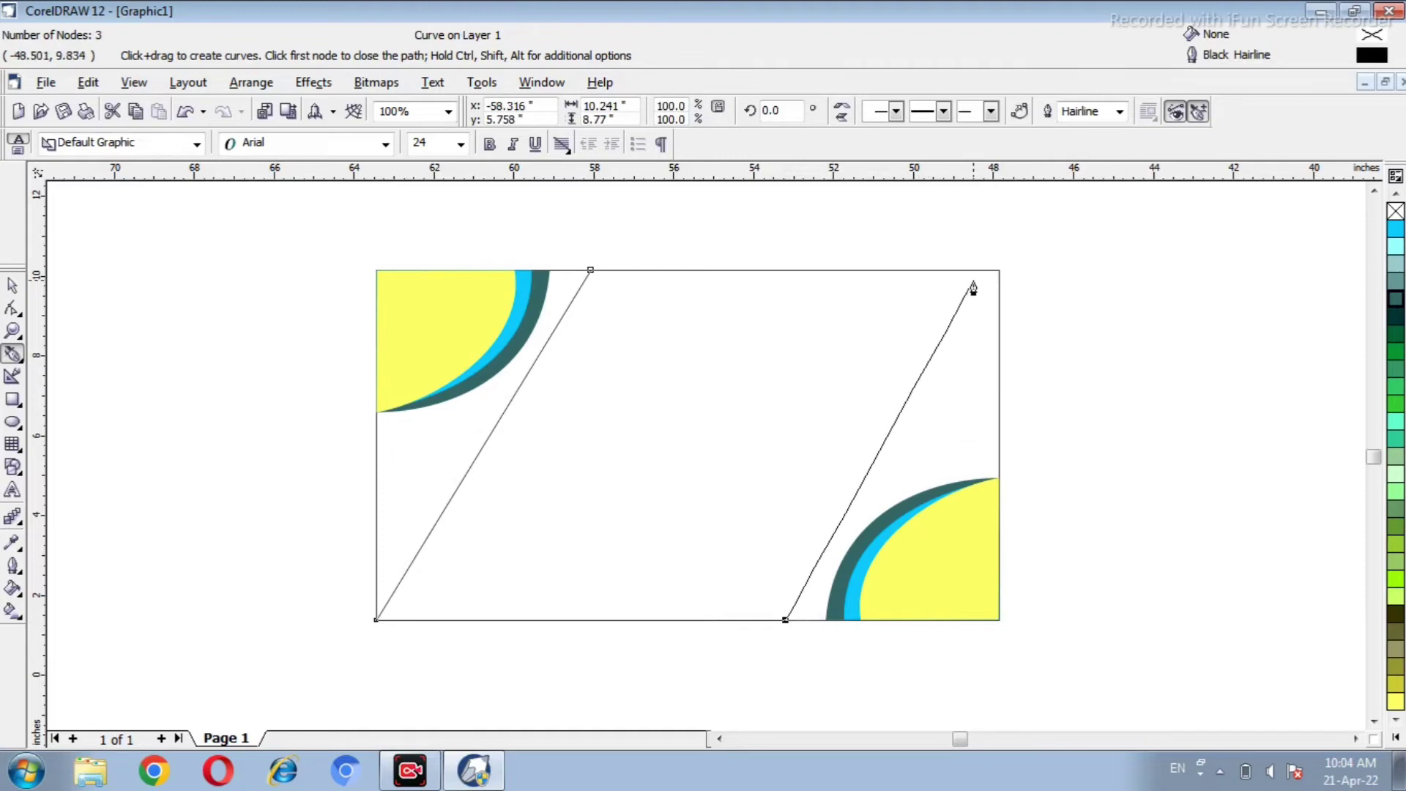
{"action": "left_click", "coordinate": [998, 271]}
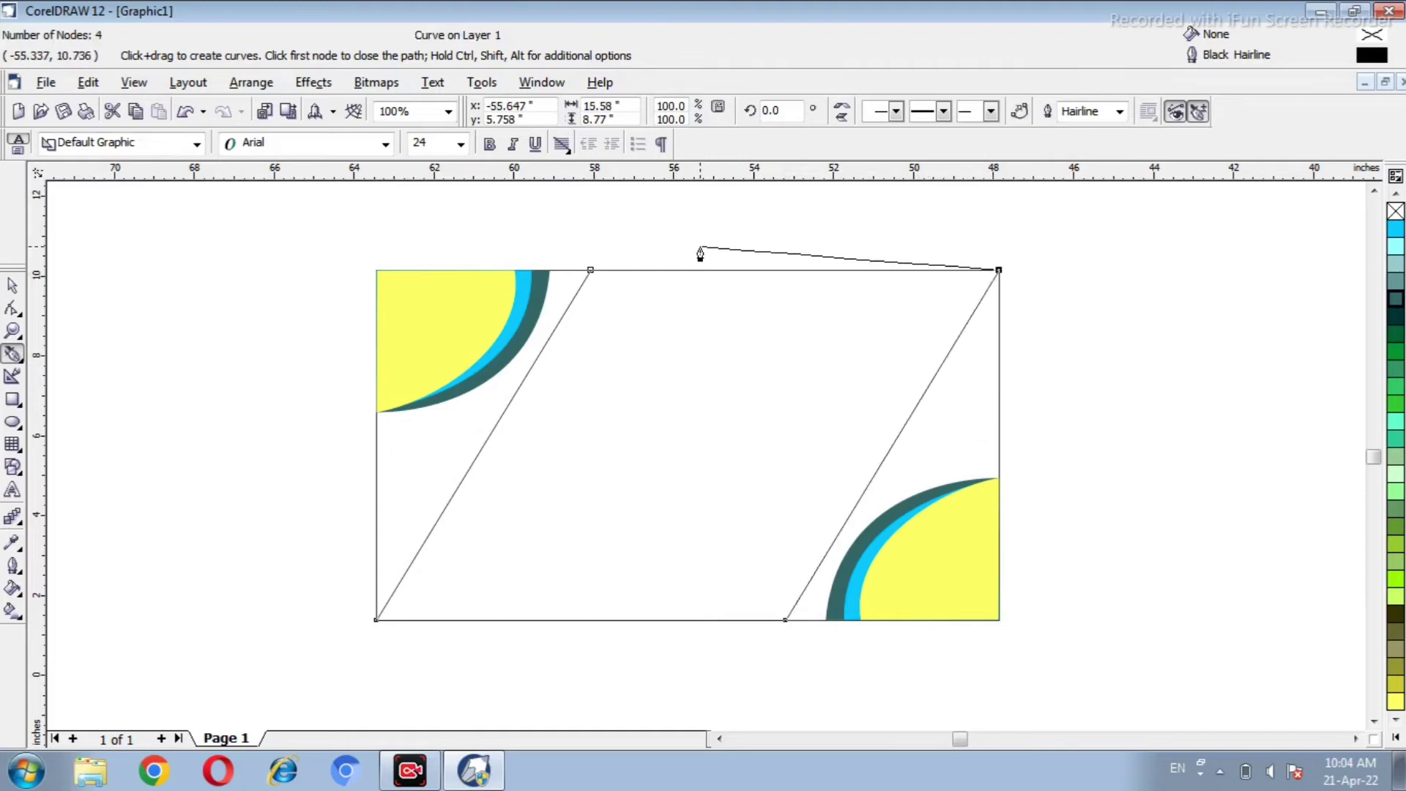
{"action": "left_click", "coordinate": [590, 272]}
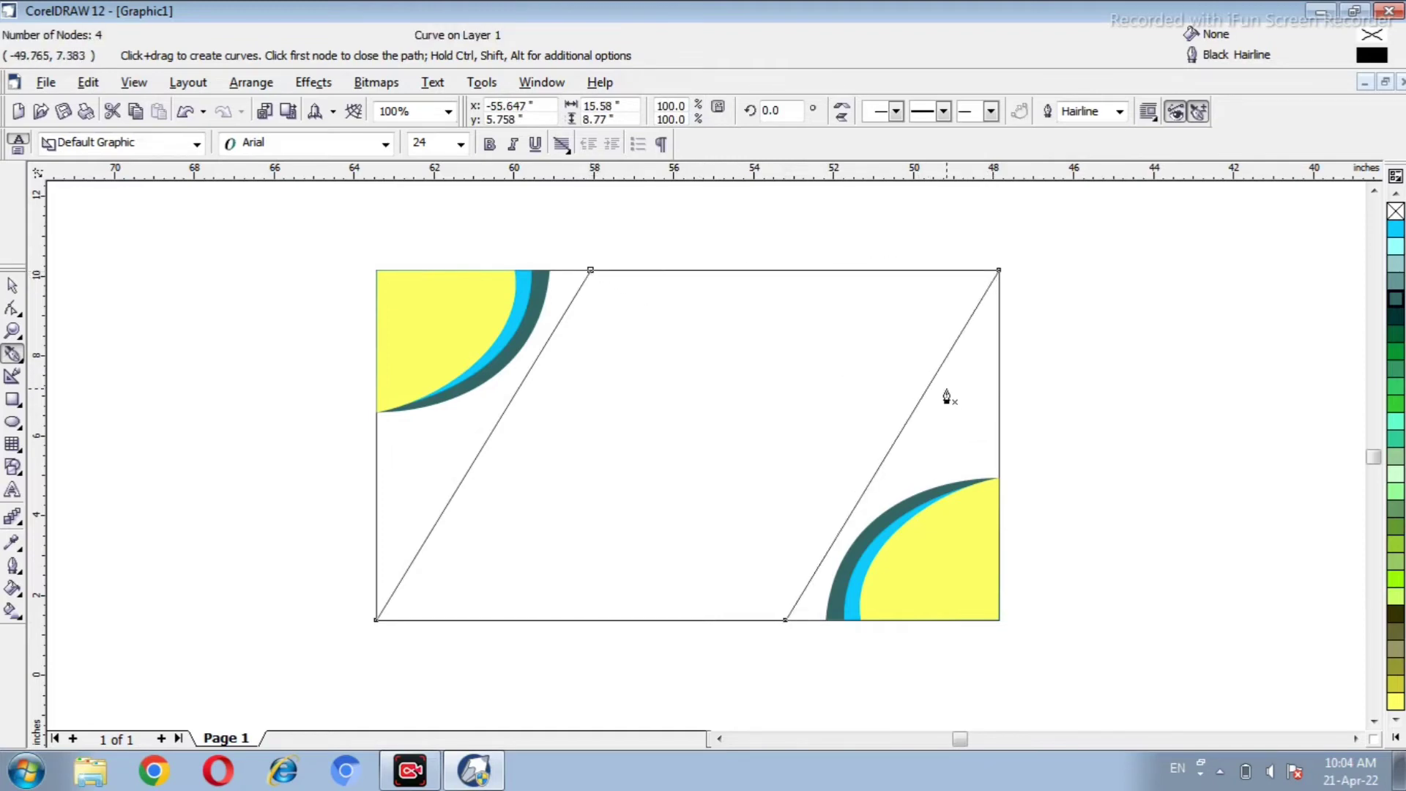
{"action": "left_click", "coordinate": [1393, 308]}
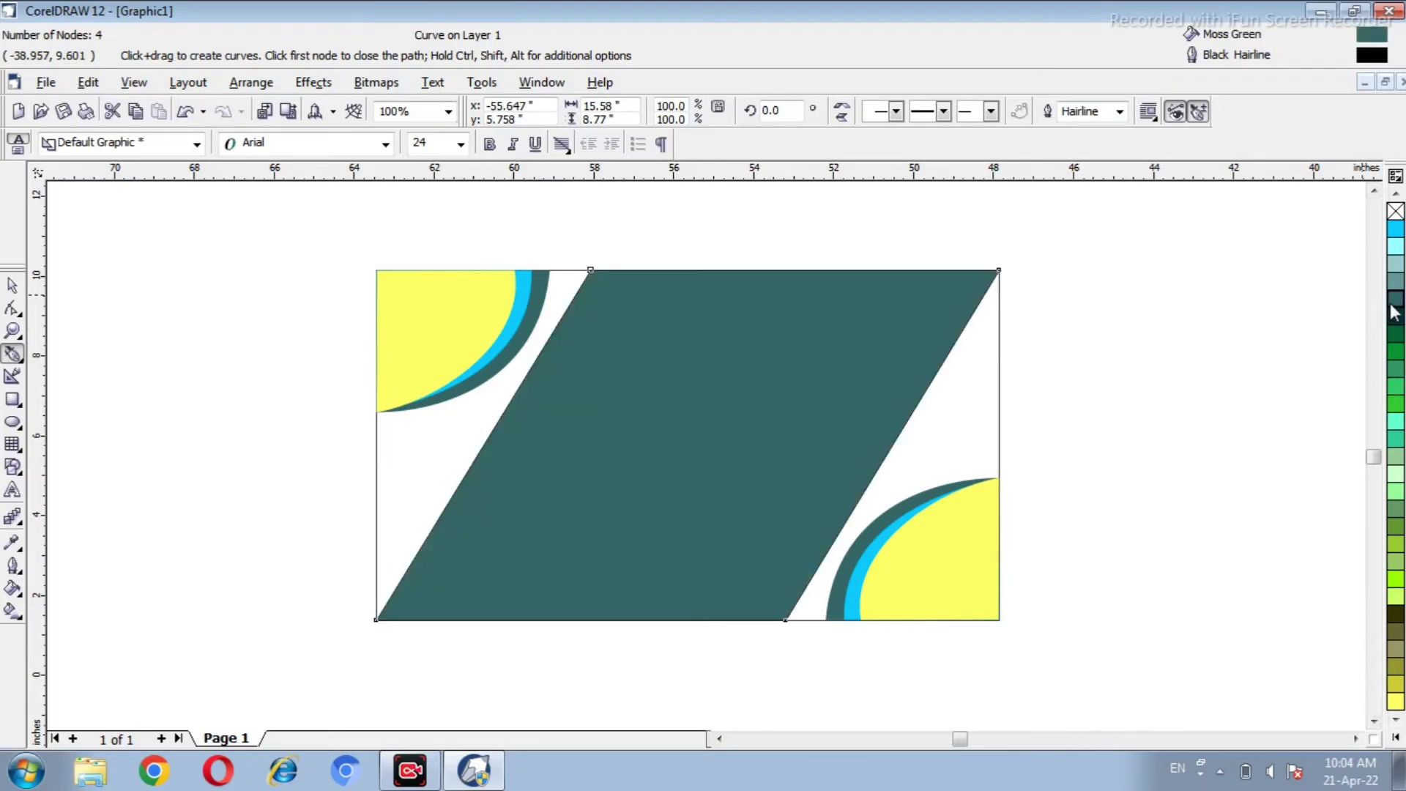
Convert the parallelogram's left slanted edge to a curve and bend it into a smooth S-shape with its two handles
{"action": "left_click", "coordinate": [11, 313]}
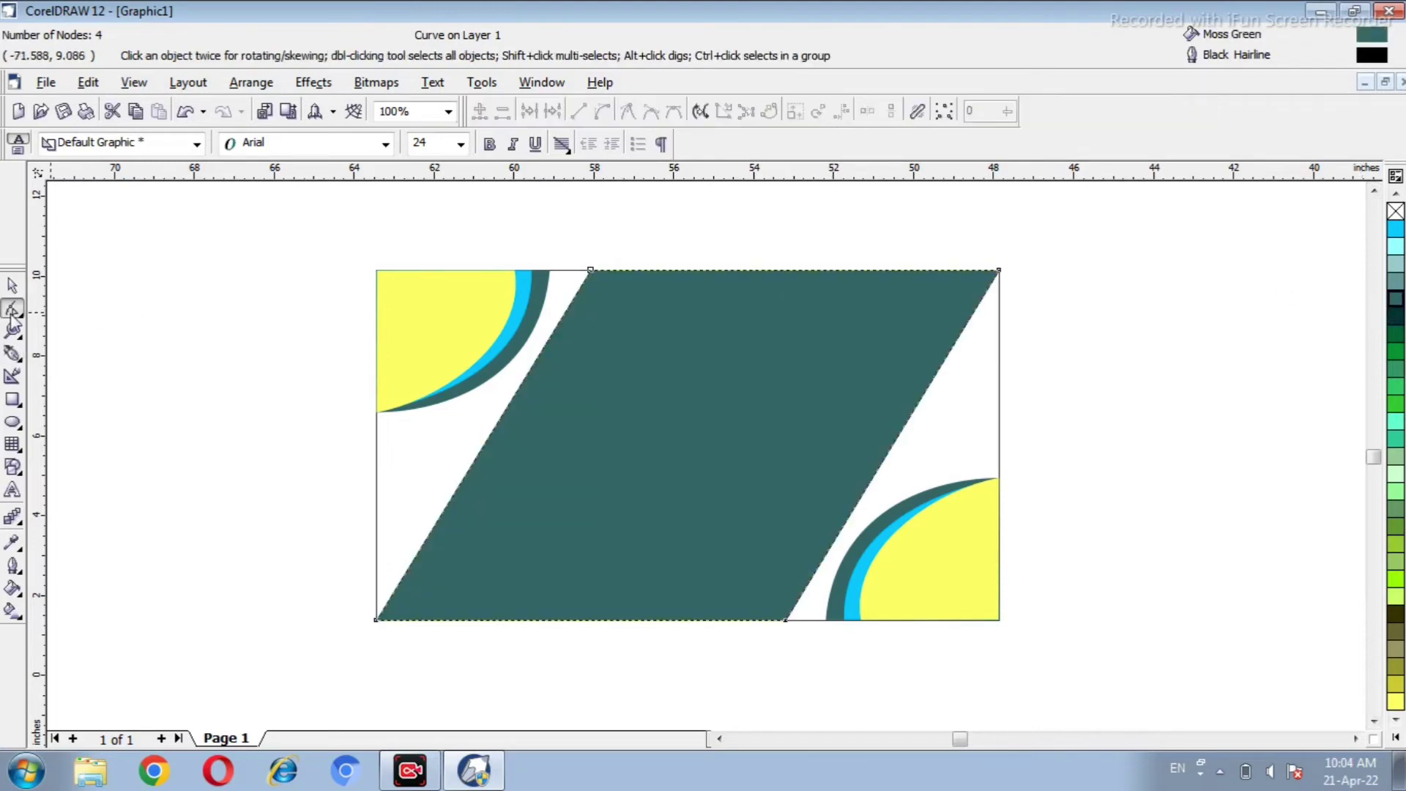
{"action": "left_click", "coordinate": [479, 452]}
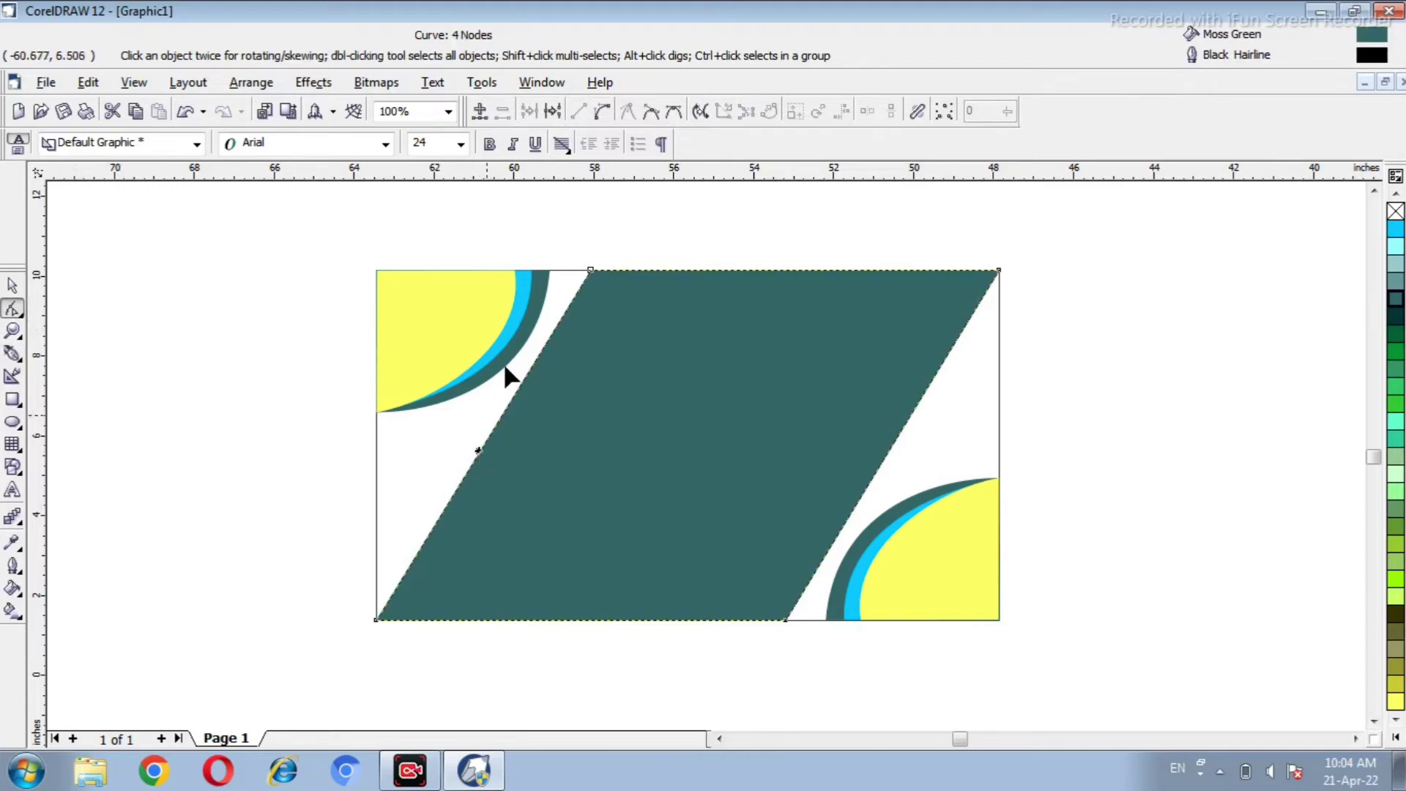
{"action": "left_click", "coordinate": [602, 116]}
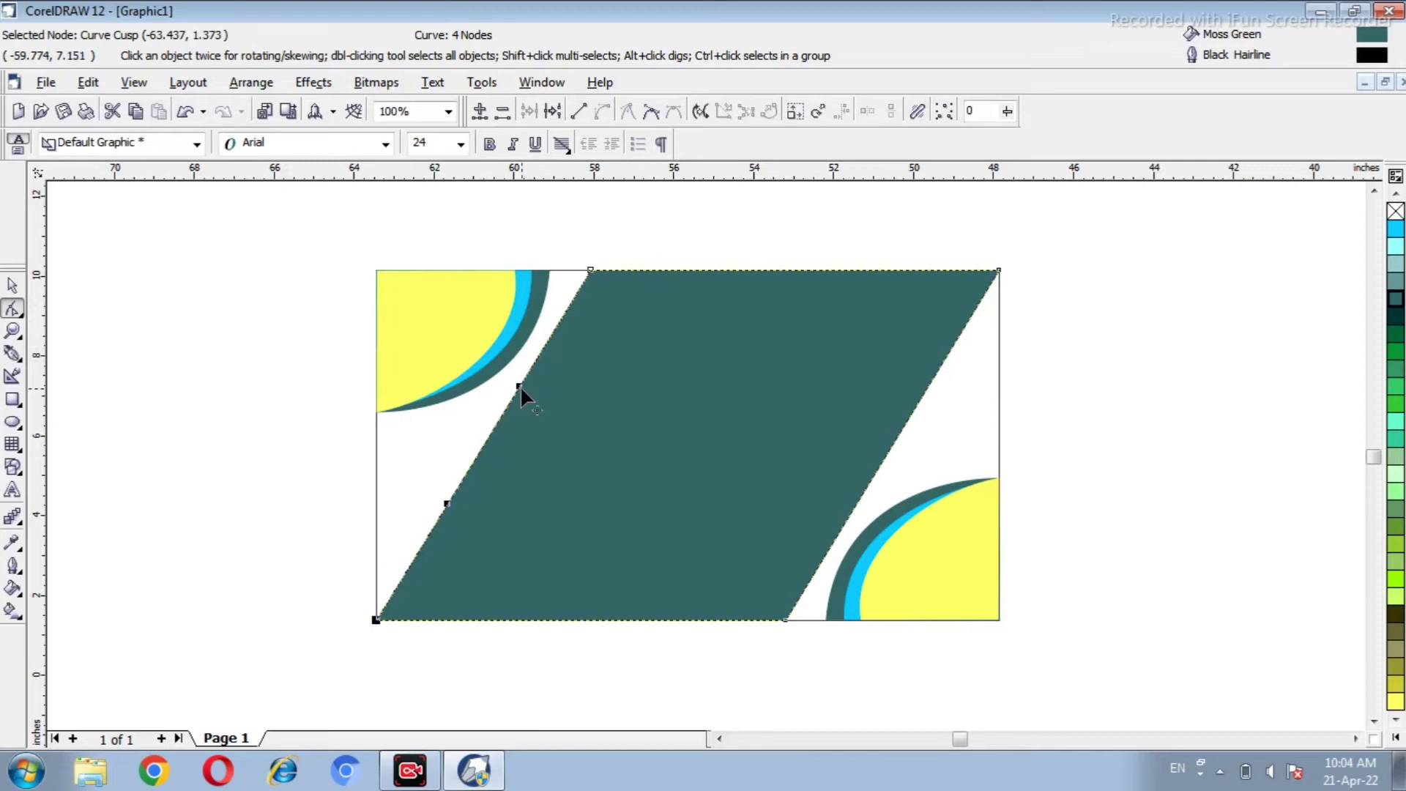
{"action": "left_click_drag", "start_coordinate": [520, 392], "coordinate": [586, 411]}
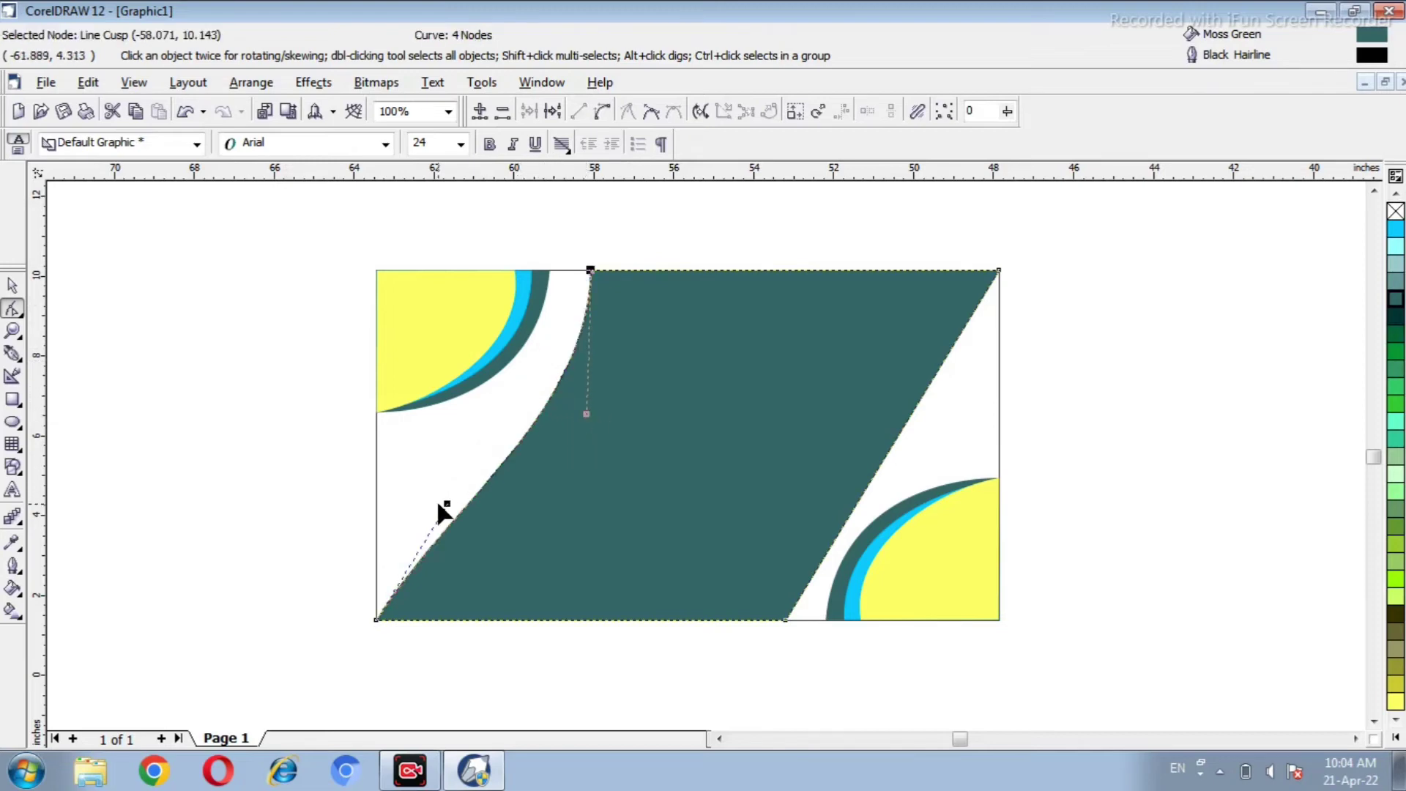
{"action": "left_click_drag", "start_coordinate": [447, 504], "coordinate": [411, 454]}
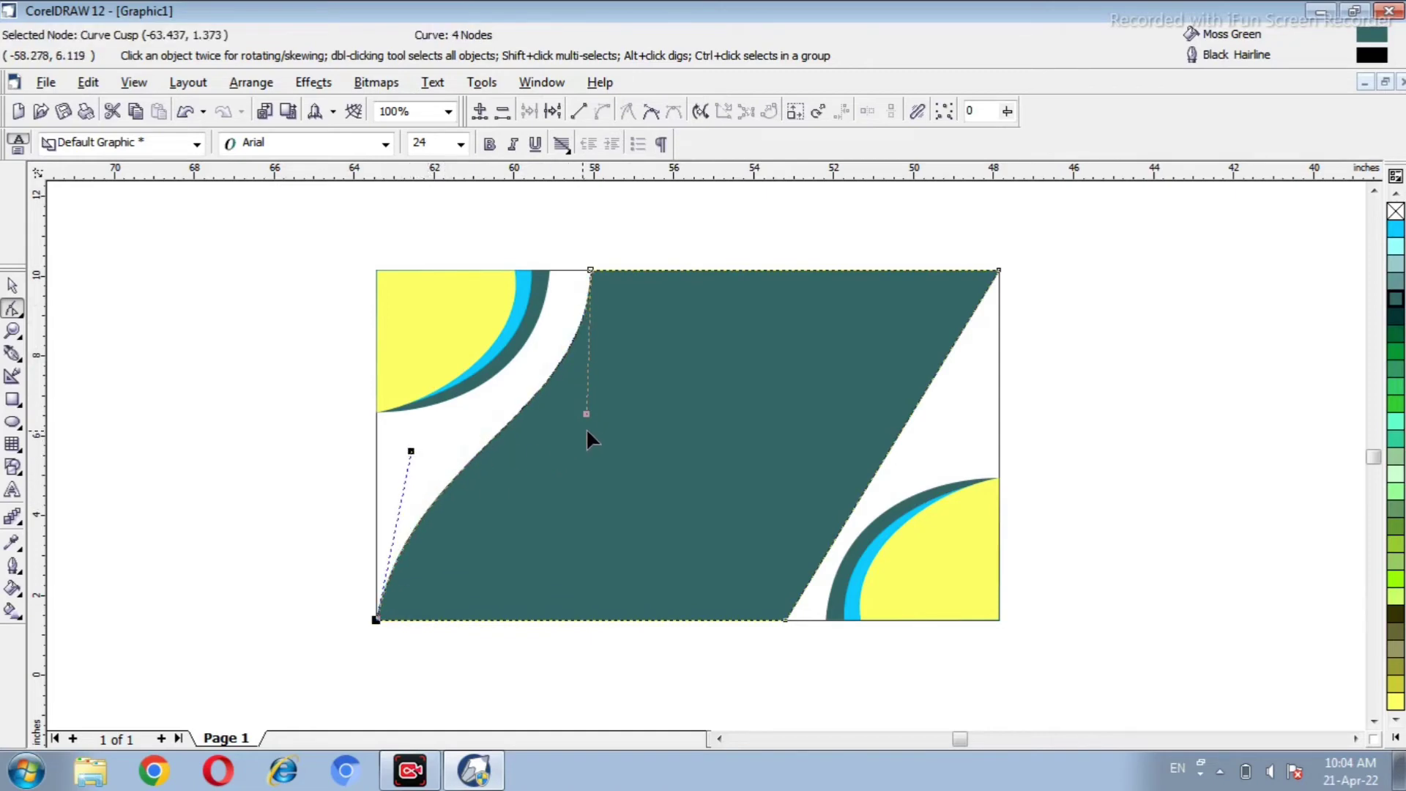
{"action": "left_click_drag", "start_coordinate": [586, 410], "coordinate": [600, 440]}
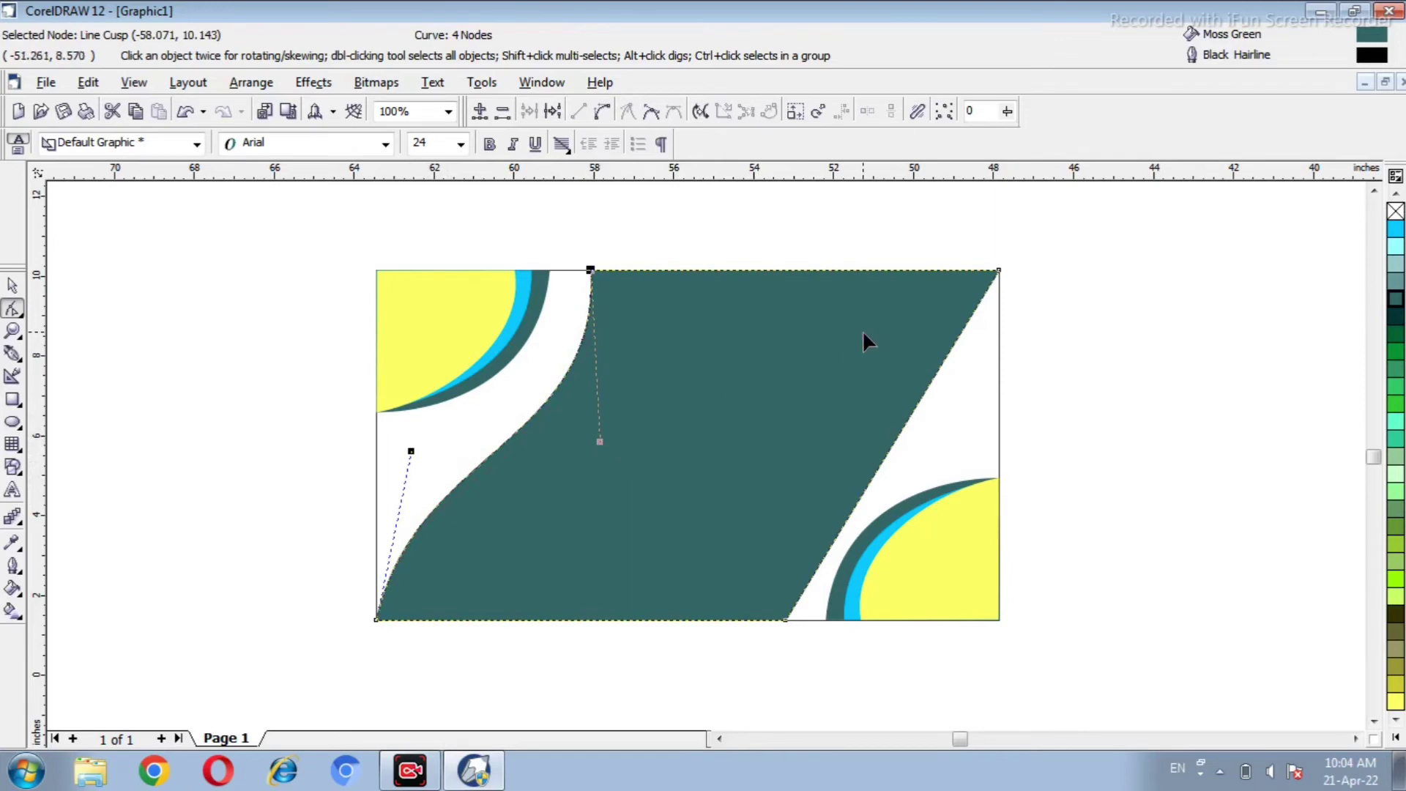
Convert the parallelogram's right slanted edge to a curve and bend it into an S-shape matching the left edge
{"action": "left_click", "coordinate": [917, 404]}
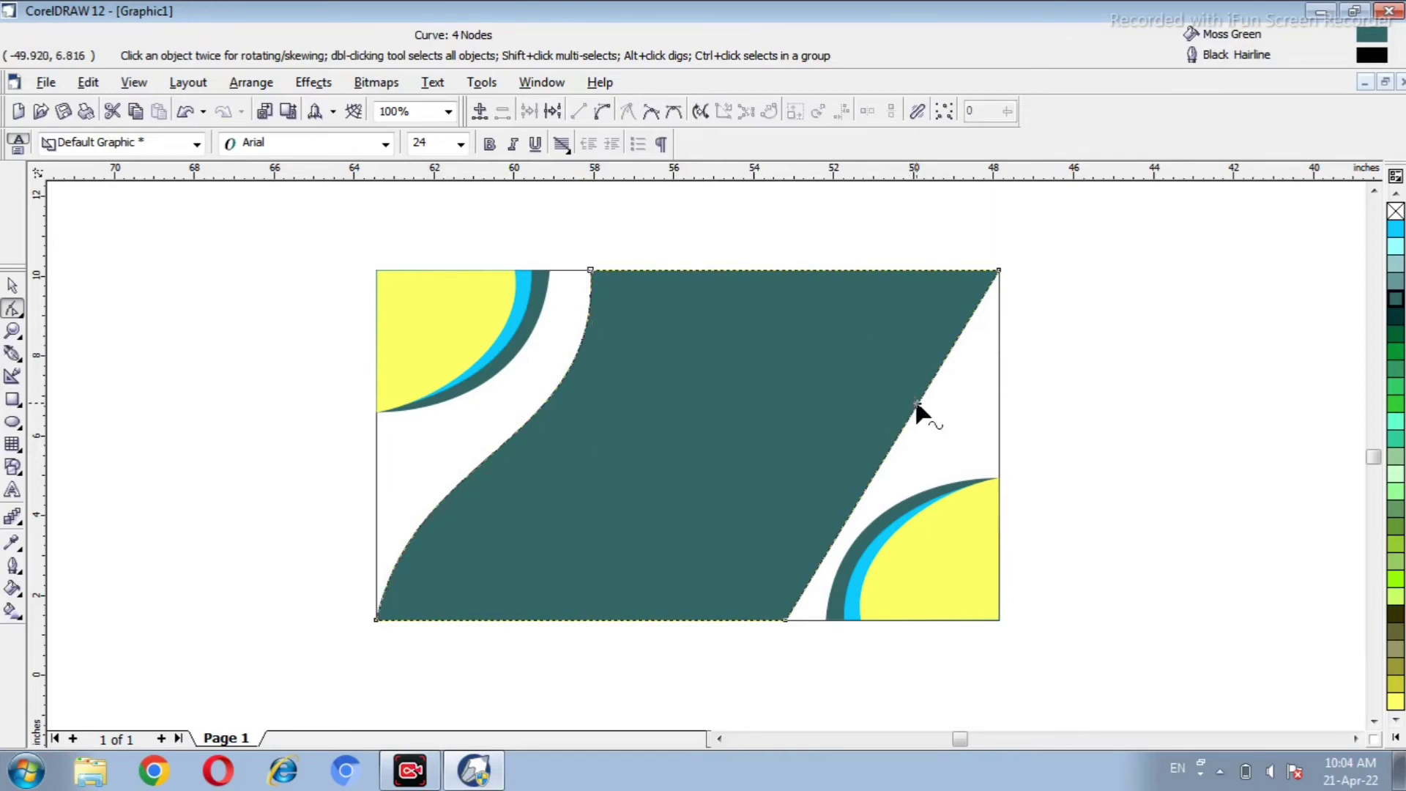
{"action": "left_click", "coordinate": [602, 113]}
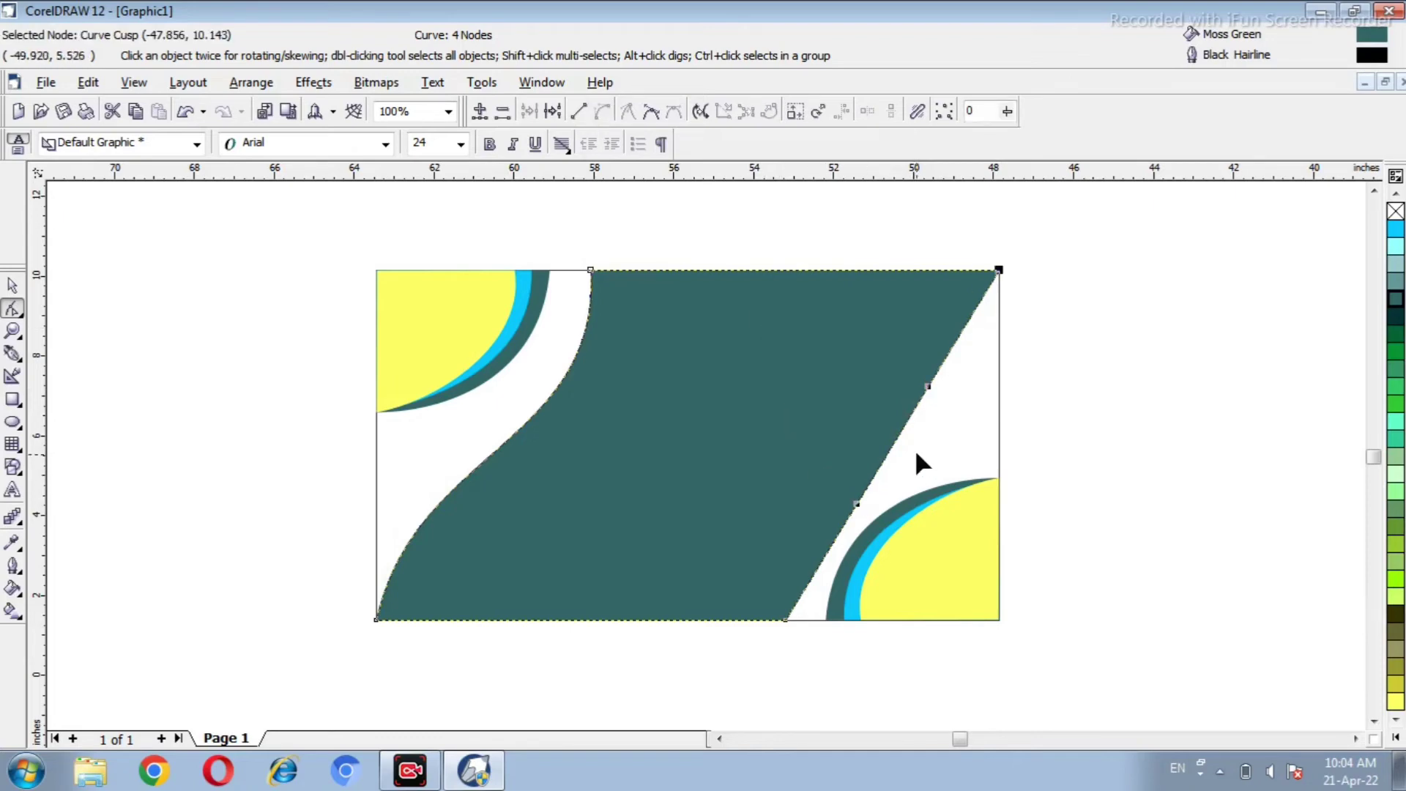
{"action": "left_click_drag", "start_coordinate": [928, 386], "coordinate": [986, 398]}
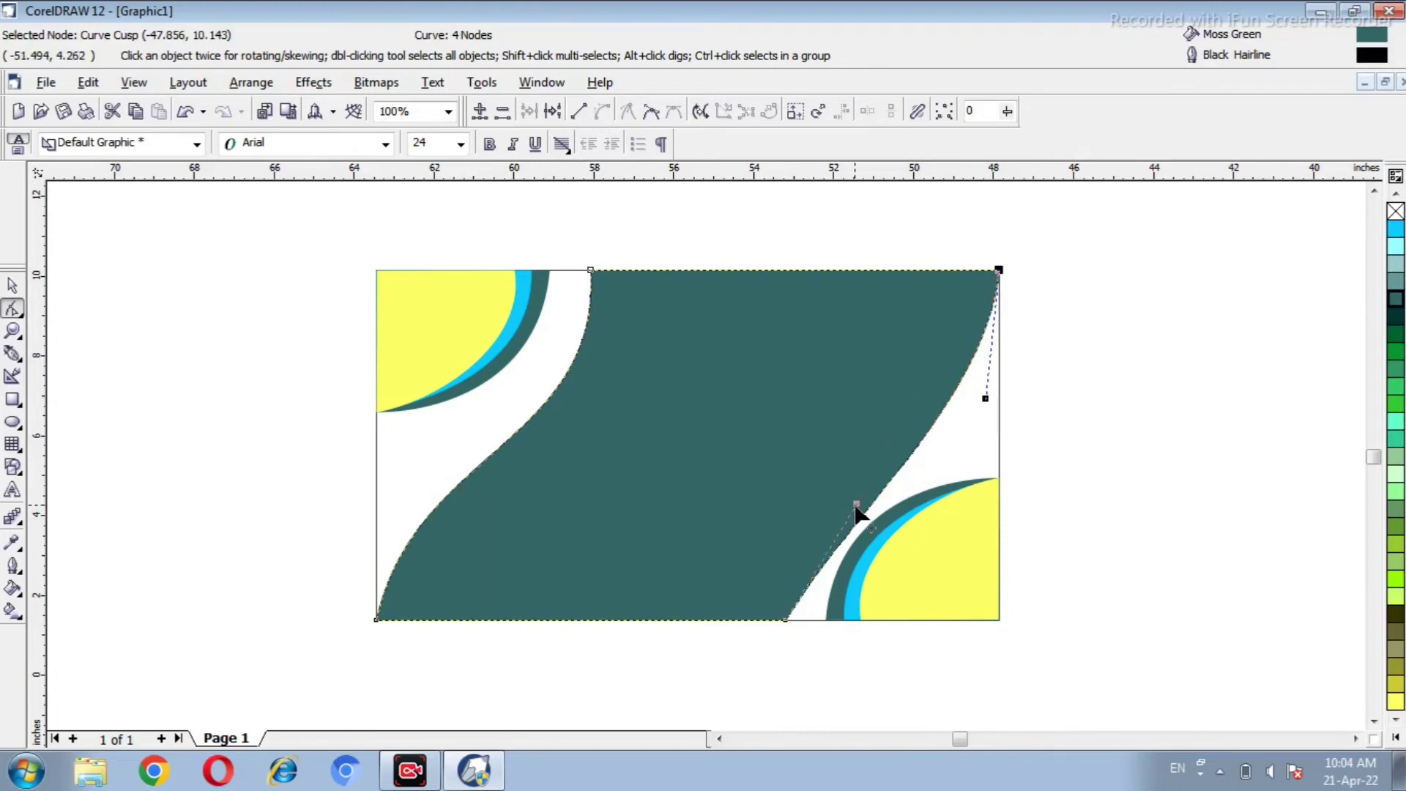
{"action": "left_click_drag", "start_coordinate": [857, 505], "coordinate": [848, 451]}
{"action": "left_click_drag", "start_coordinate": [840, 442], "coordinate": [825, 438]}
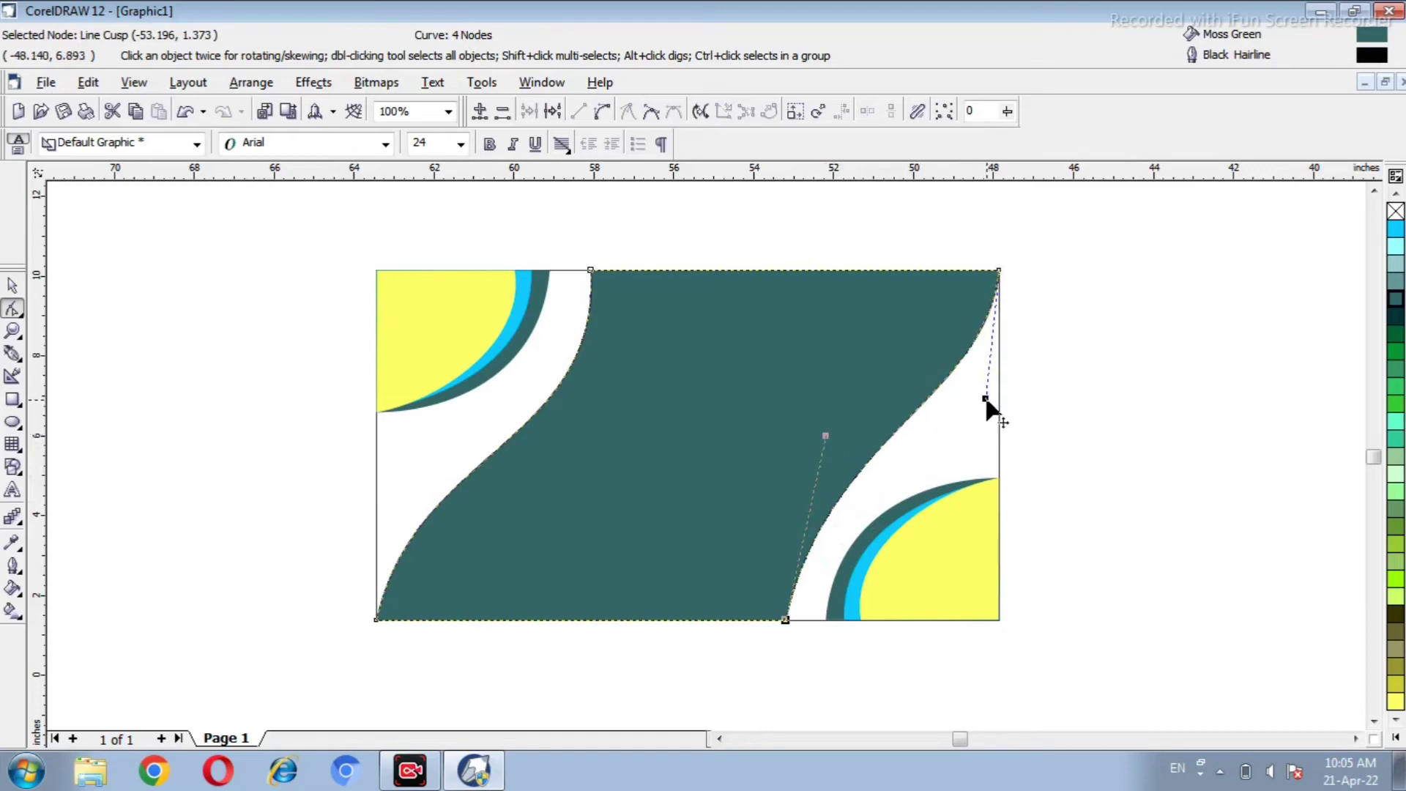
Refine the S-shape of the green band's right edge by adjusting both of its curve handles
{"action": "left_click_drag", "start_coordinate": [988, 401], "coordinate": [989, 425]}
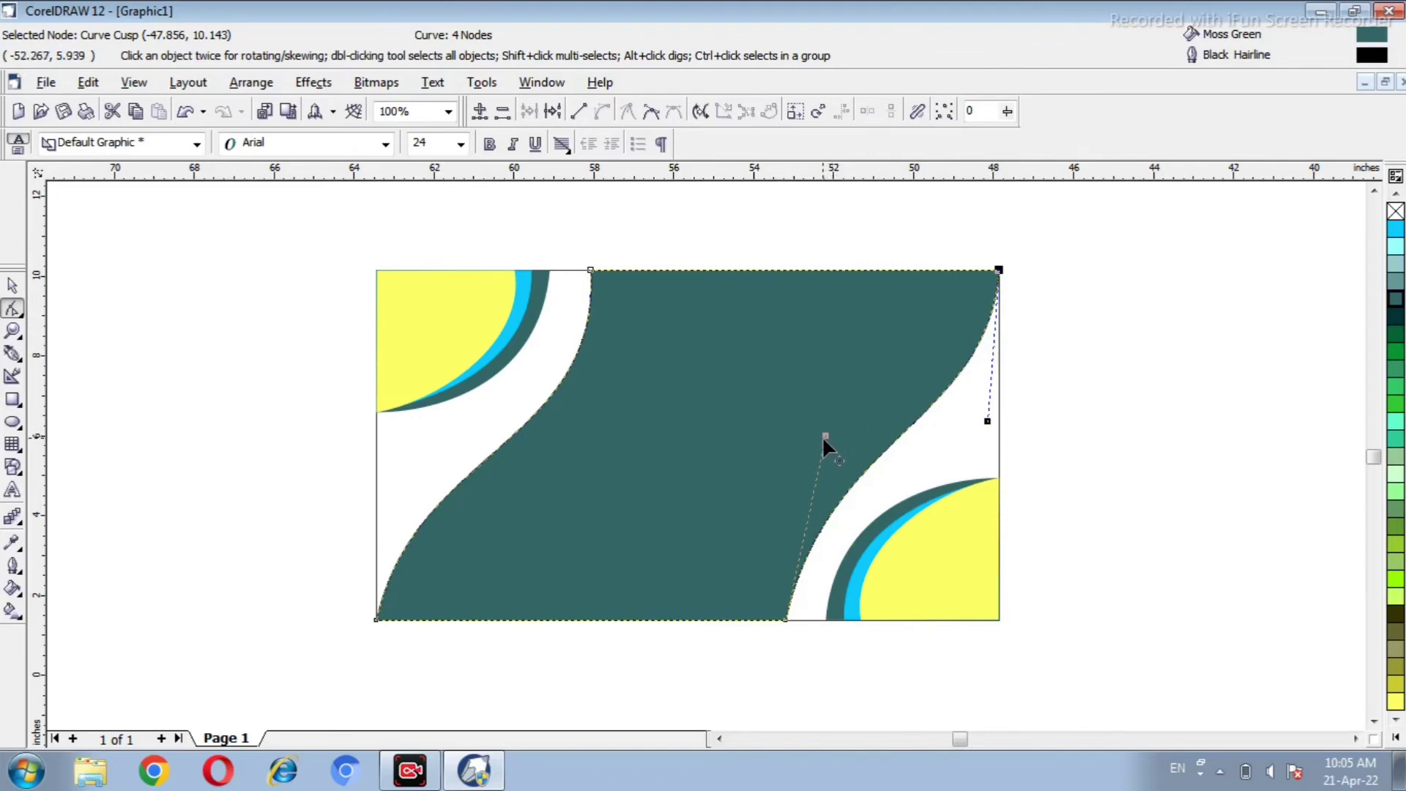
{"action": "left_click_drag", "start_coordinate": [824, 435], "coordinate": [815, 422]}
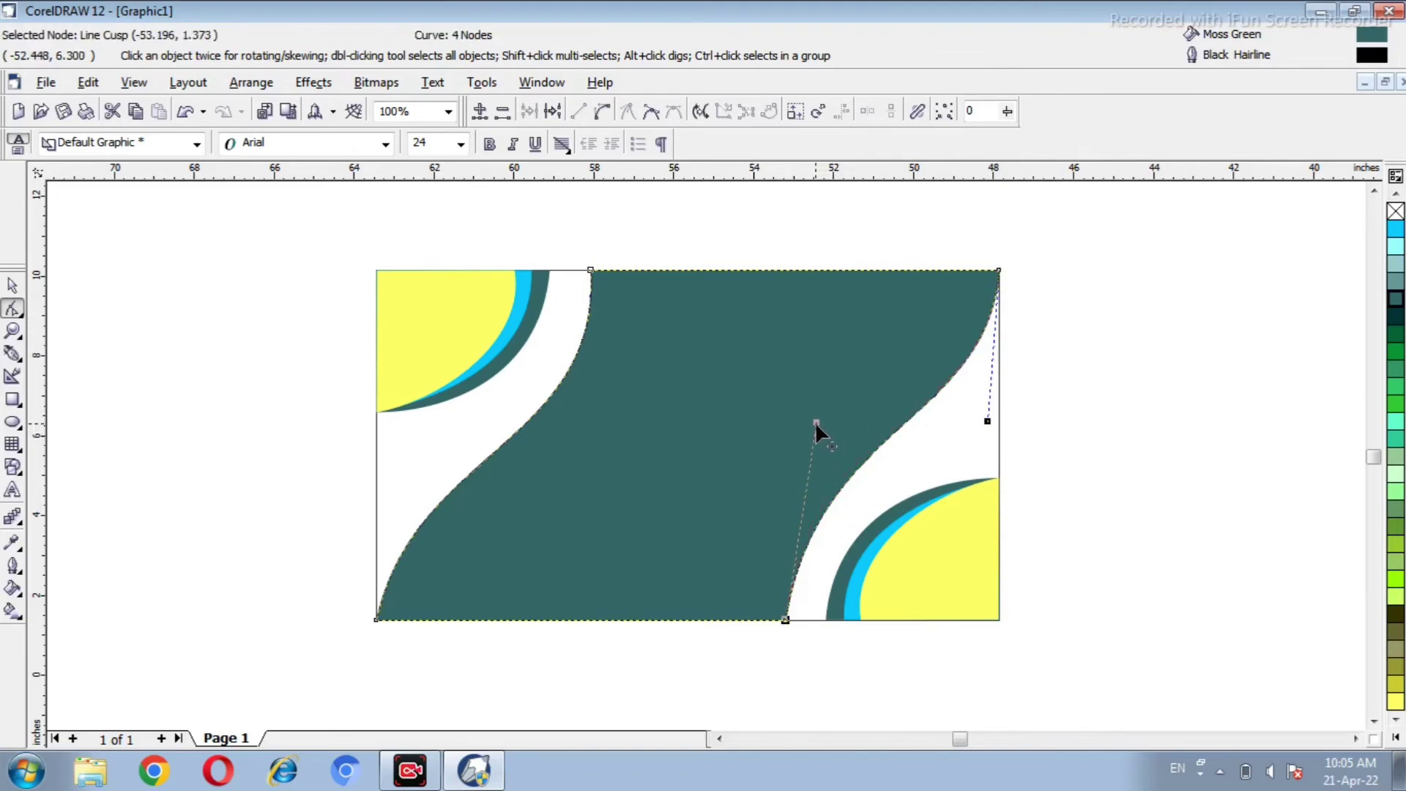
{"action": "left_click", "coordinate": [13, 287]}
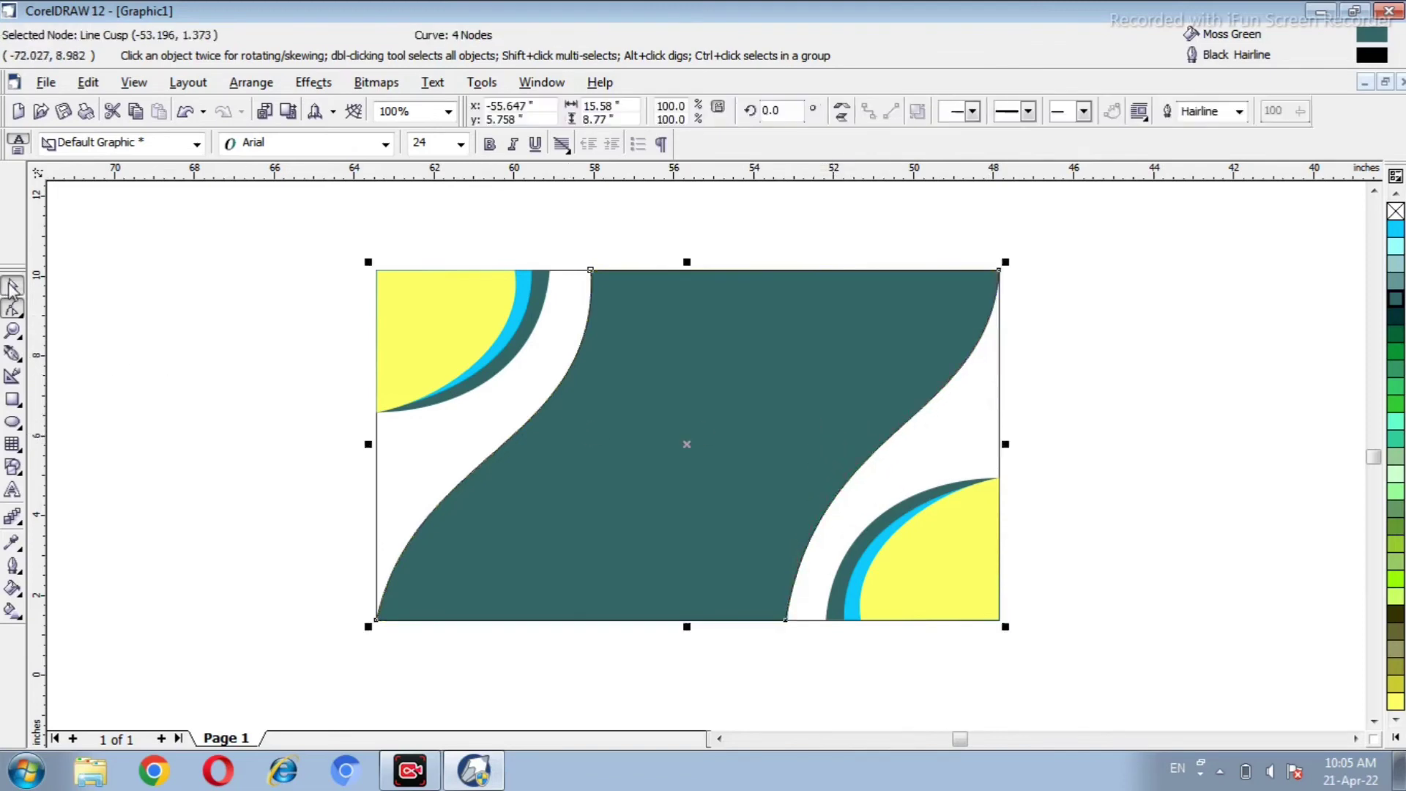
{"action": "left_click", "coordinate": [121, 367]}
Add the artistic text "BANNER DESIGN" in the middle of the green band
{"action": "left_click", "coordinate": [13, 490]}
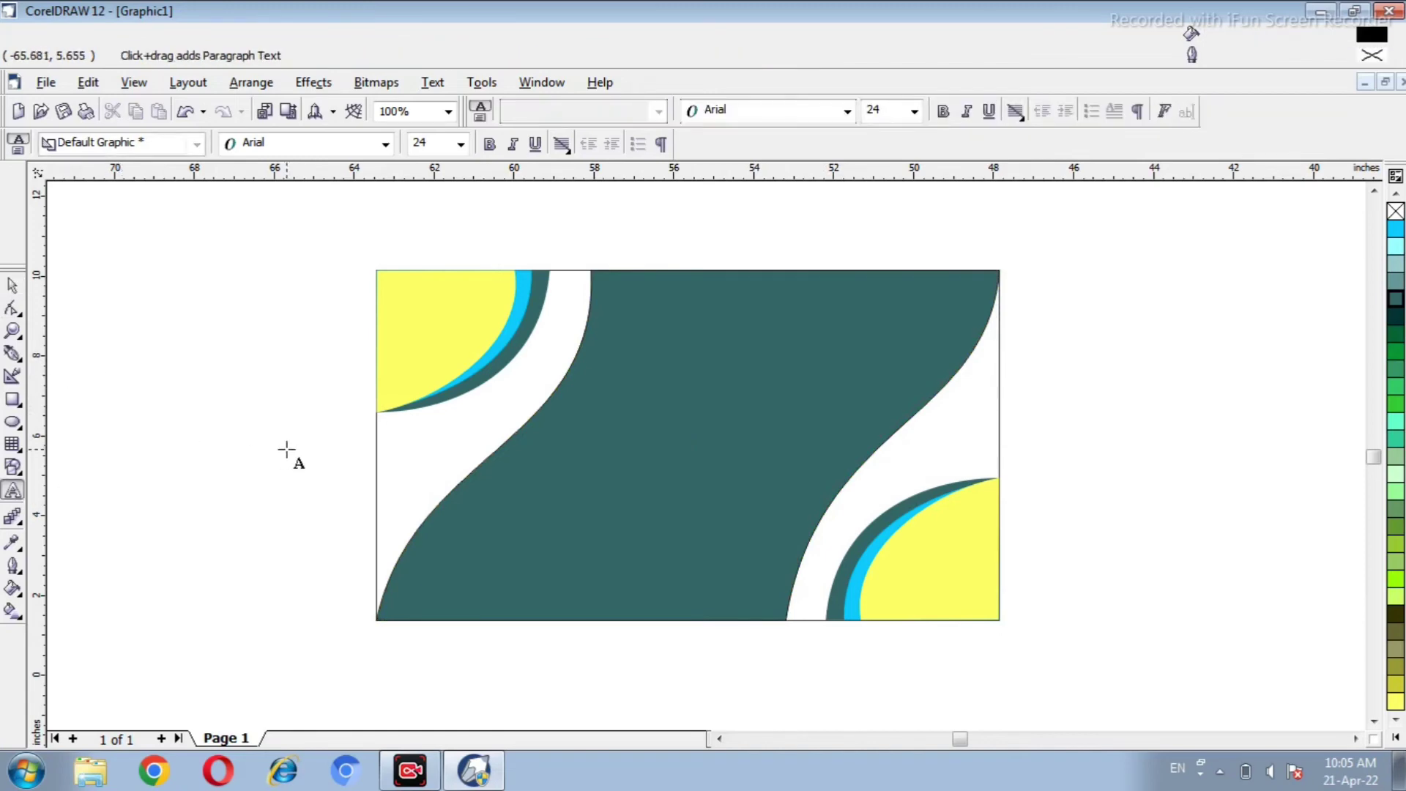
{"action": "left_click", "coordinate": [591, 427]}
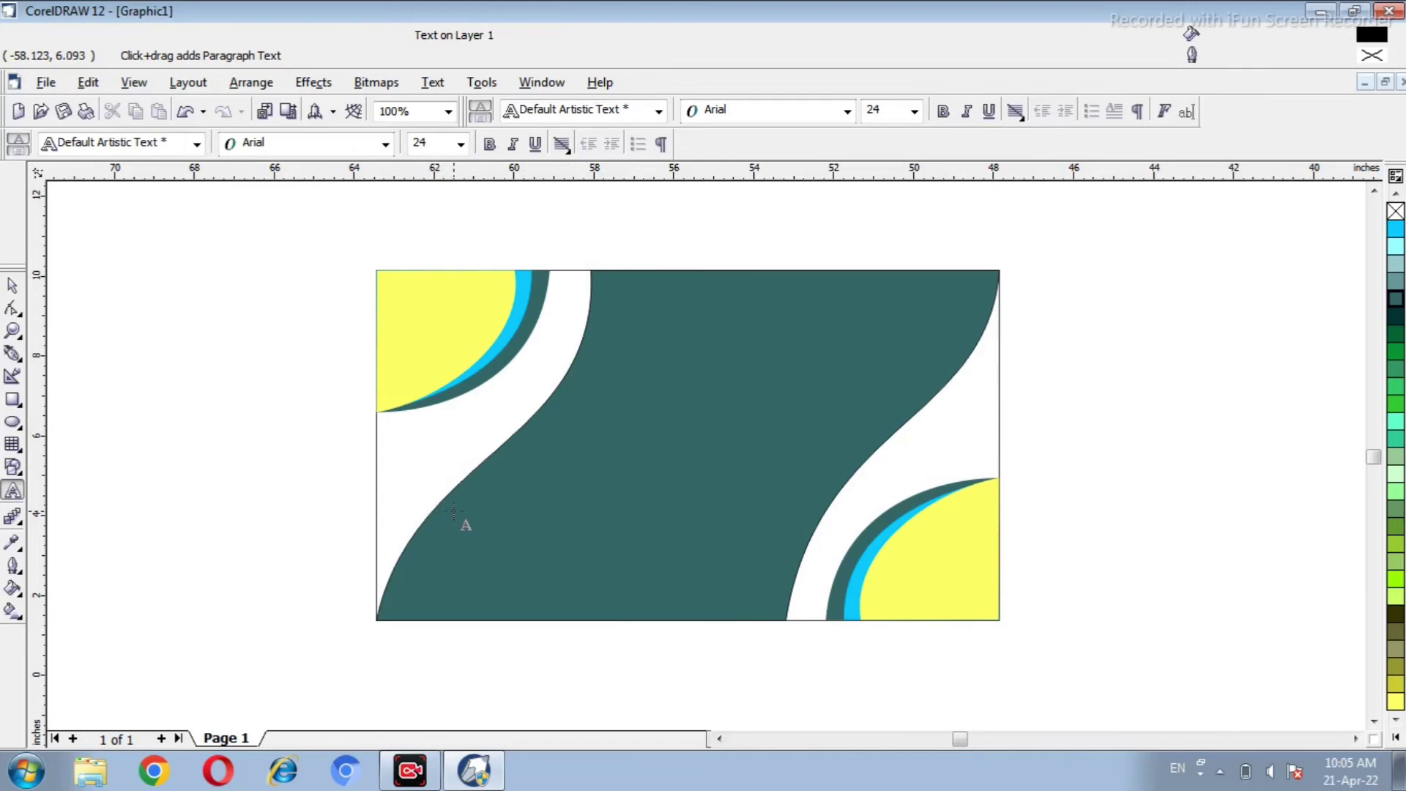
{"action": "type", "text": "BANNER DESIGN"}
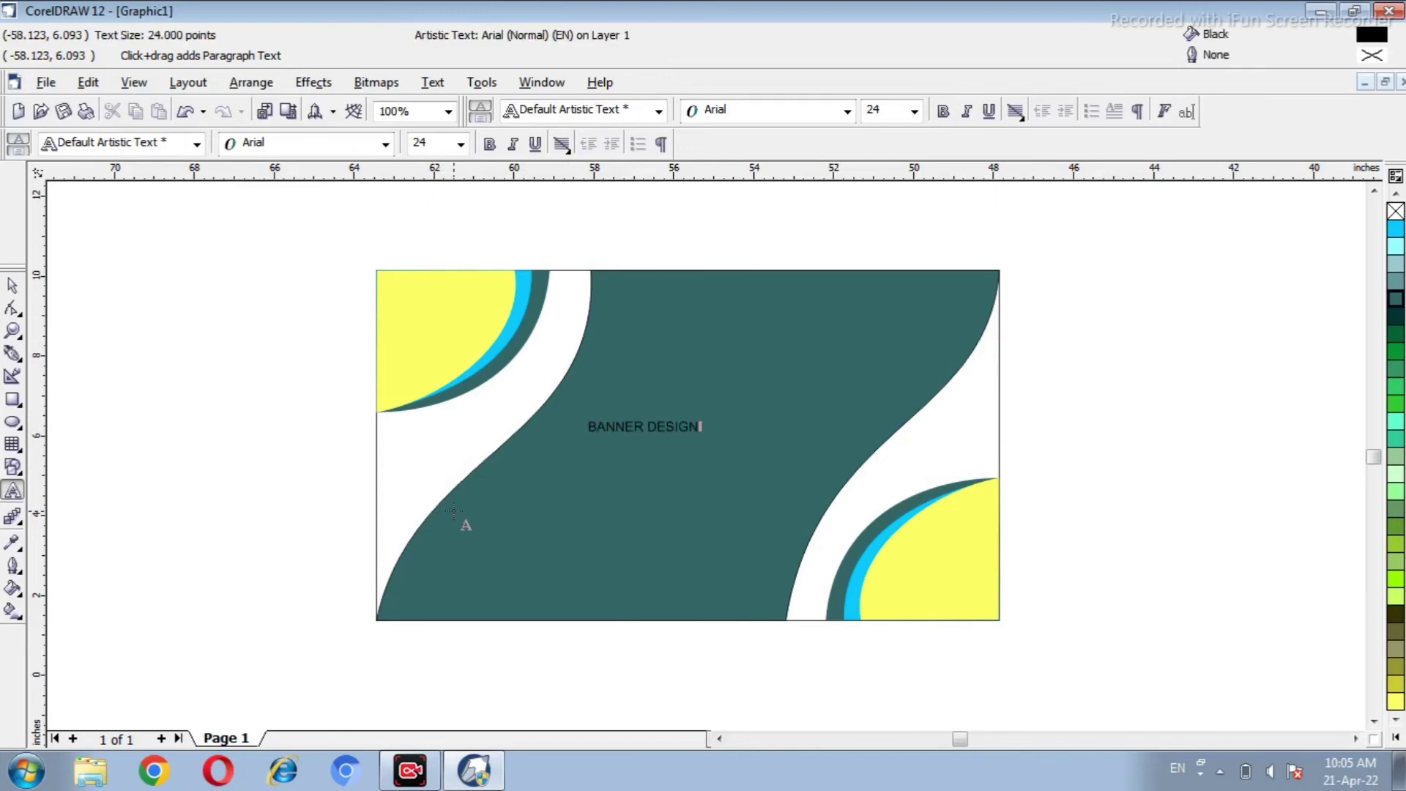
Color the word DESIGN Light Yellow and make the whole banner title bold
{"action": "left_click", "coordinate": [636, 428]}
{"action": "left_click_drag", "start_coordinate": [647, 426], "coordinate": [702, 426]}
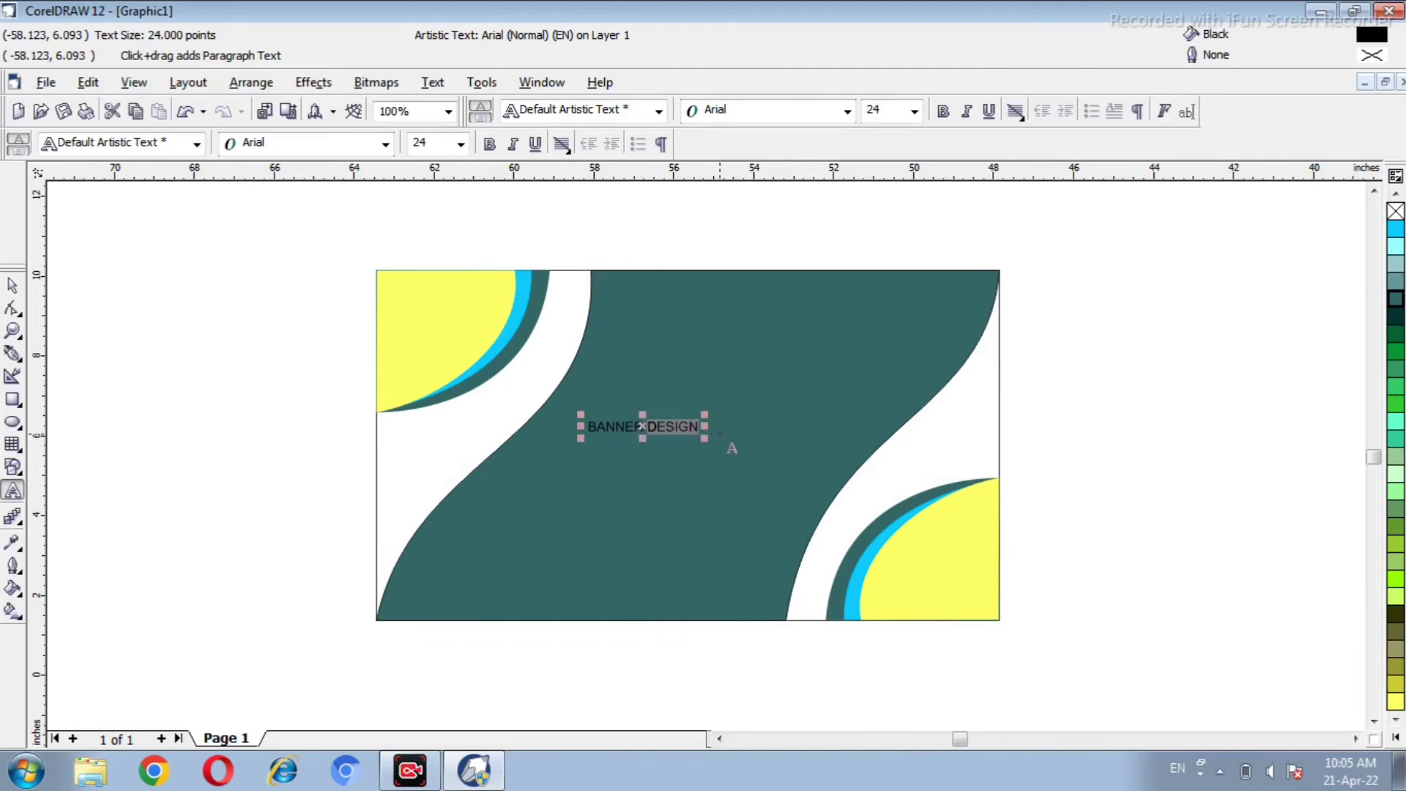
{"action": "left_click", "coordinate": [1394, 702]}
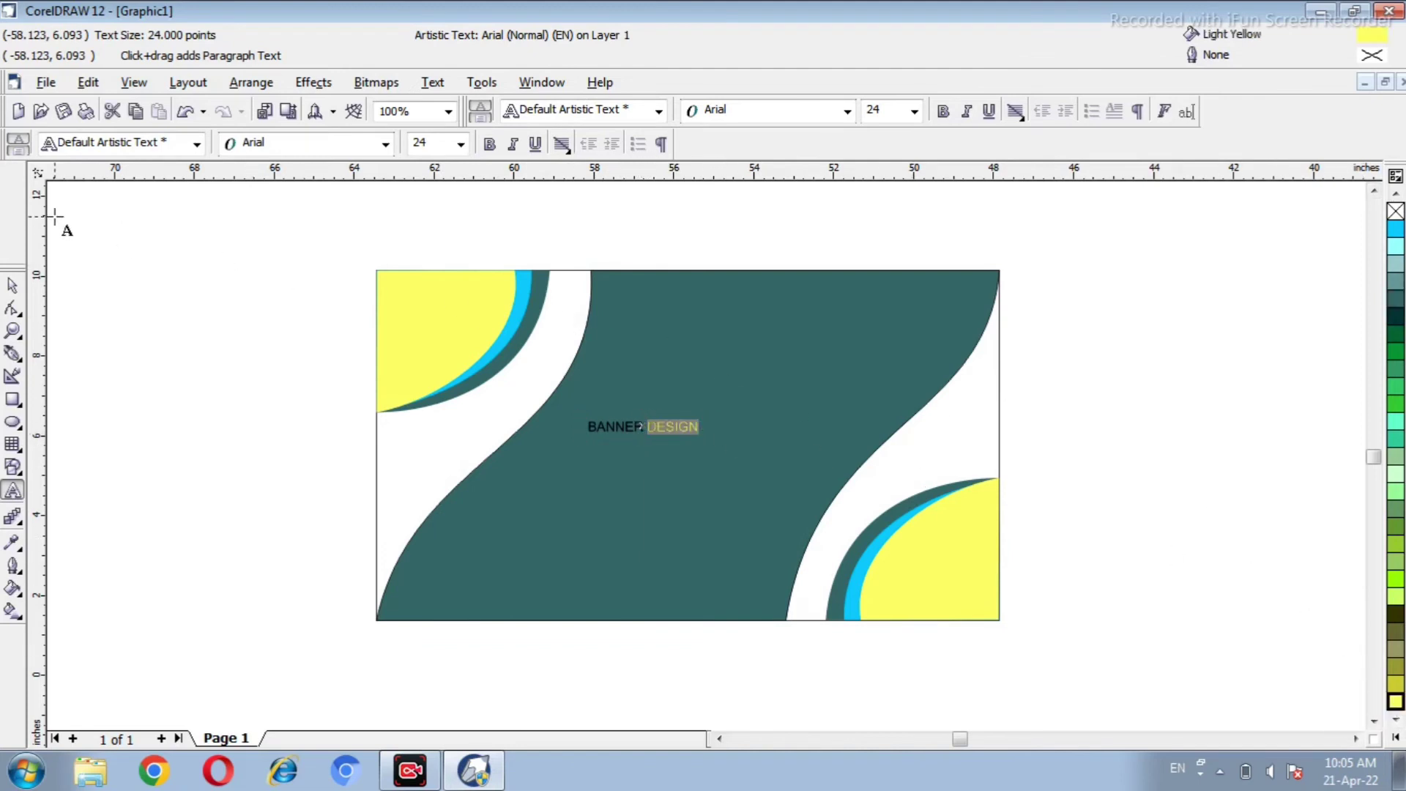
{"action": "left_click", "coordinate": [13, 285]}
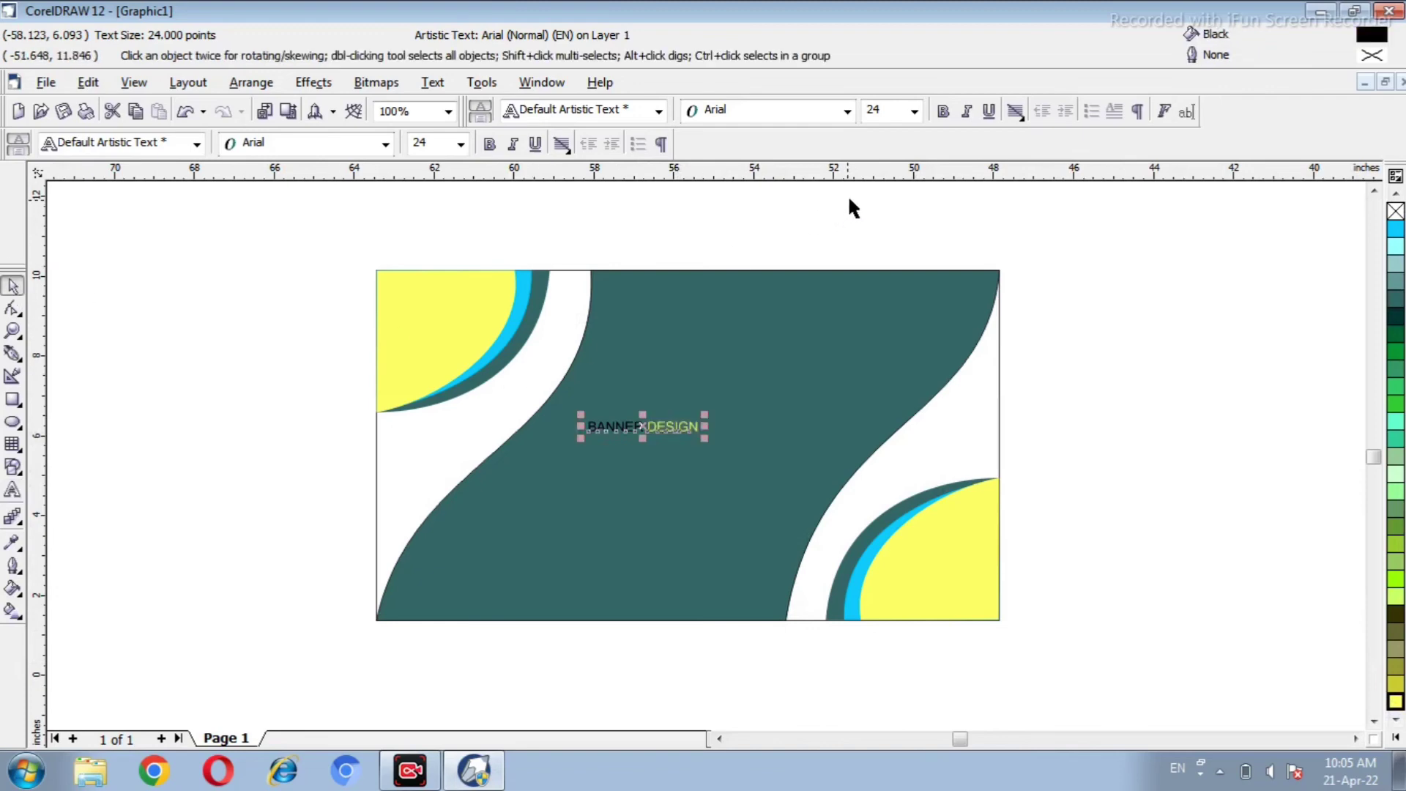
{"action": "left_click", "coordinate": [944, 110]}
{"action": "left_click", "coordinate": [1112, 285]}
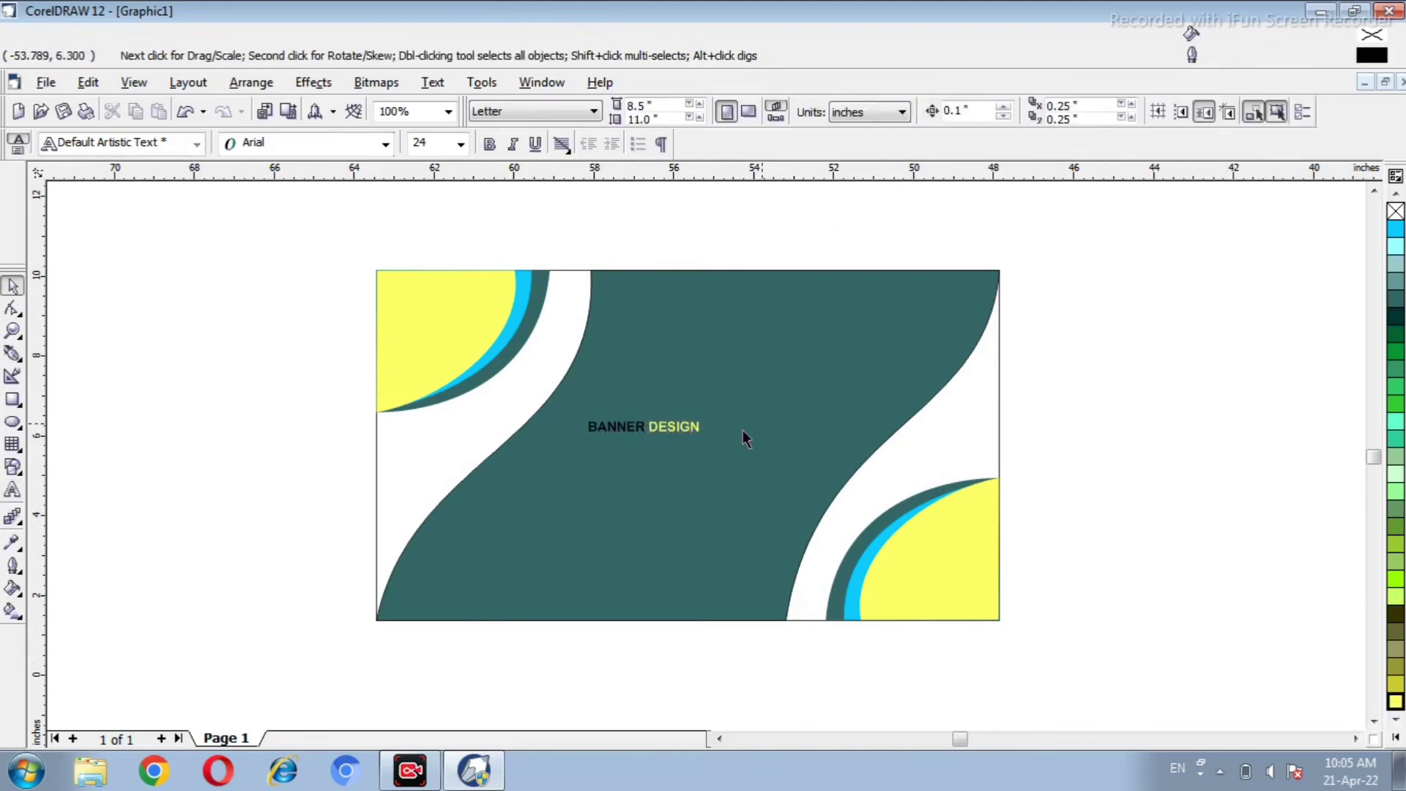
Enlarge the banner title to about 50 pt and move it slightly up and right within the green band
{"action": "left_click", "coordinate": [682, 428]}
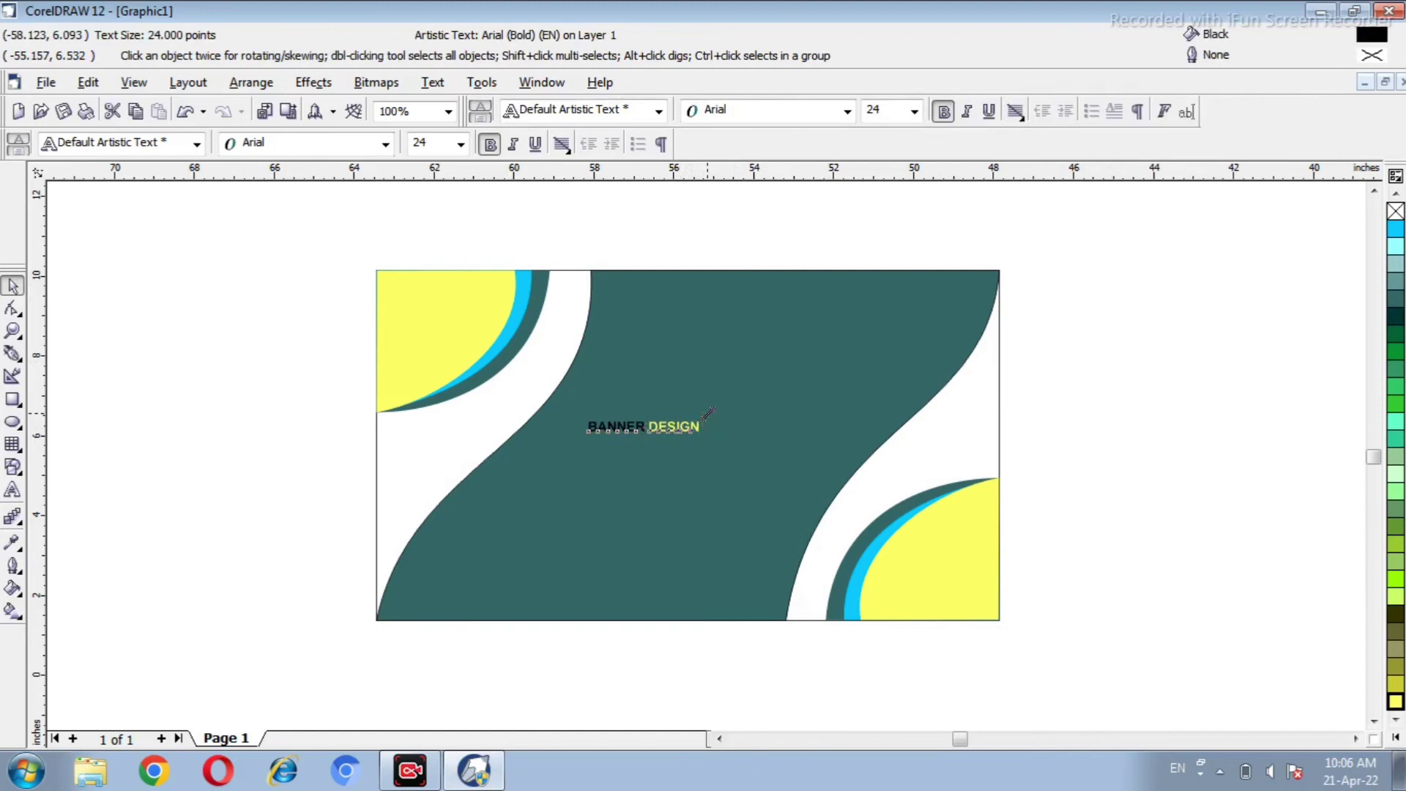
{"action": "left_click_drag", "start_coordinate": [707, 416], "coordinate": [827, 403]}
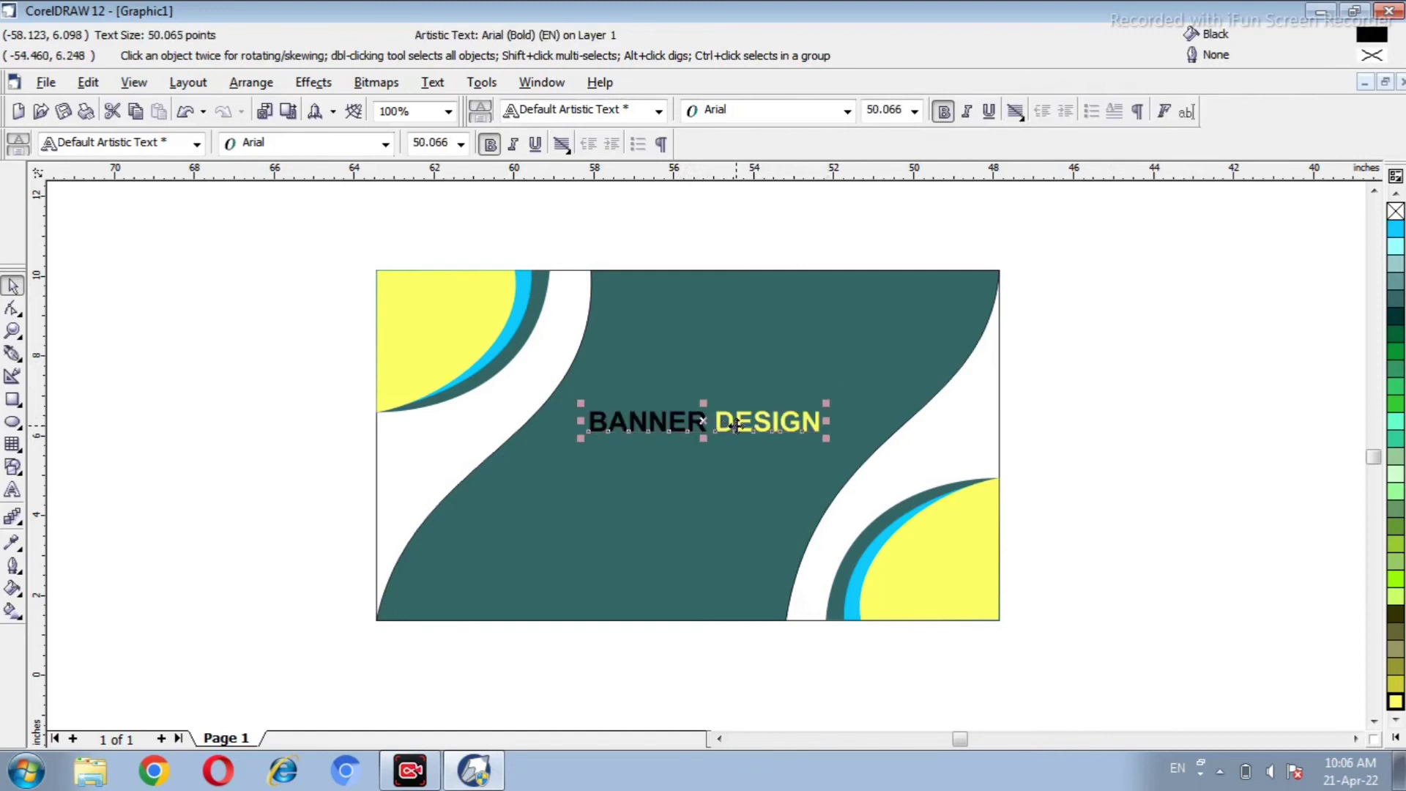
{"action": "left_click_drag", "start_coordinate": [725, 427], "coordinate": [751, 414]}
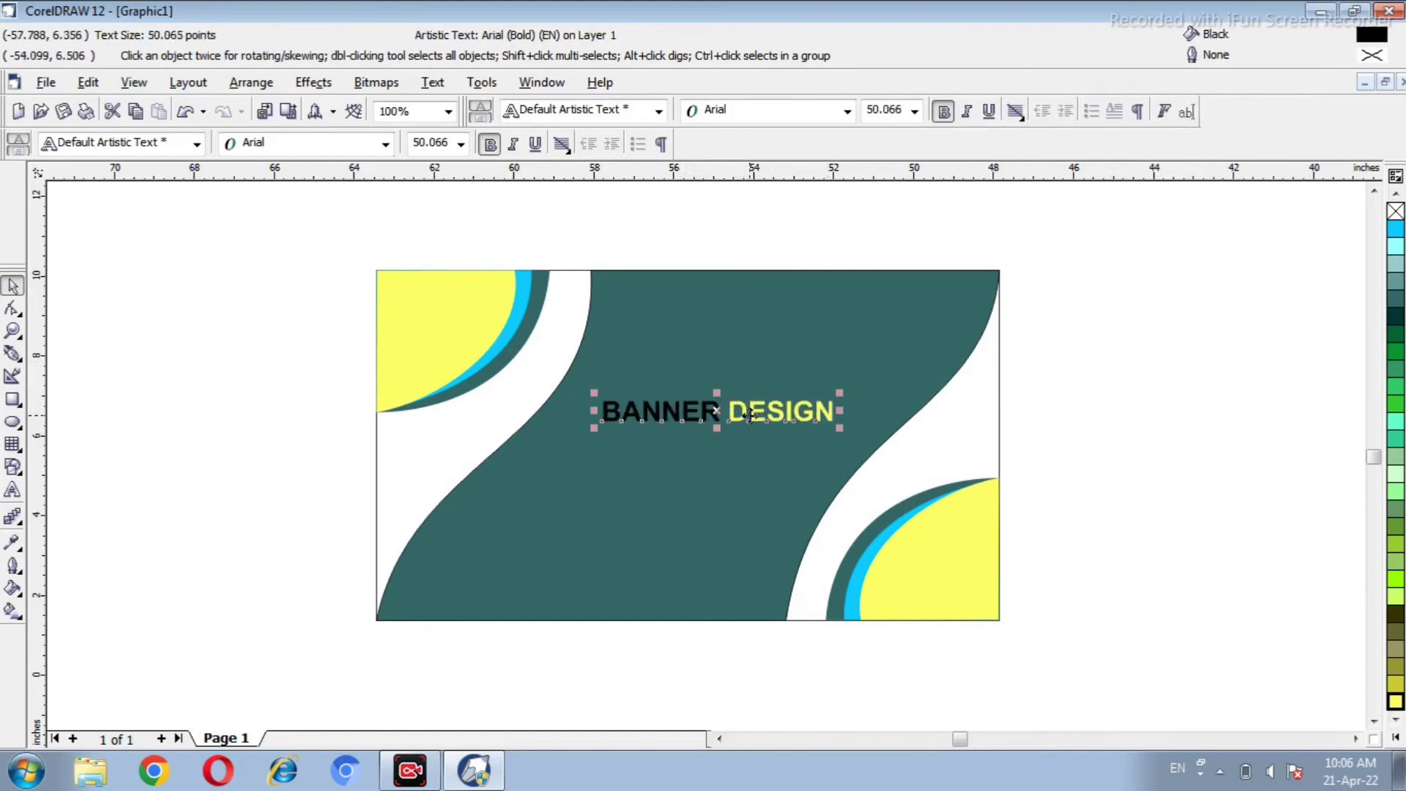
{"action": "left_click", "coordinate": [1143, 427]}
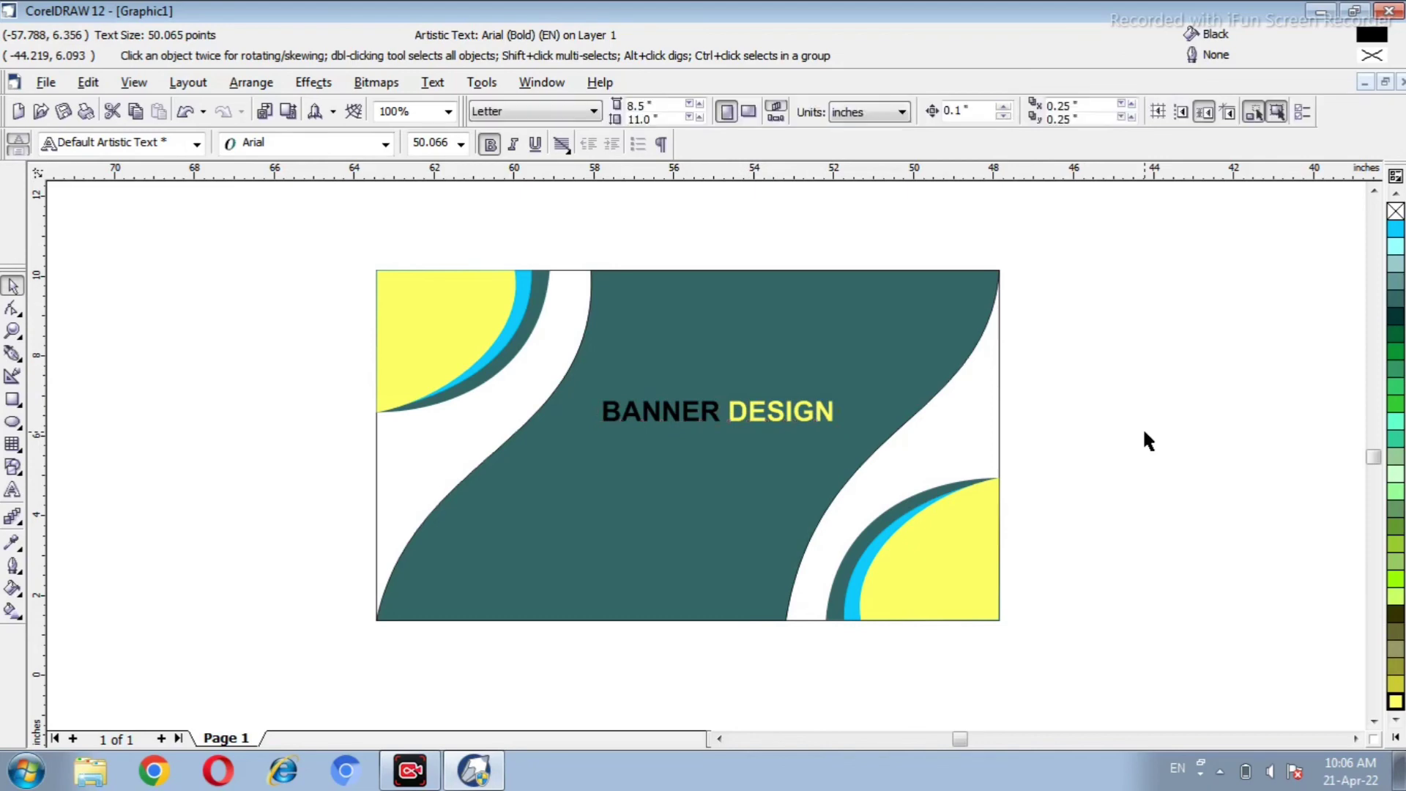
Color the word BANNER in the title White
{"action": "double_click", "coordinate": [609, 412]}
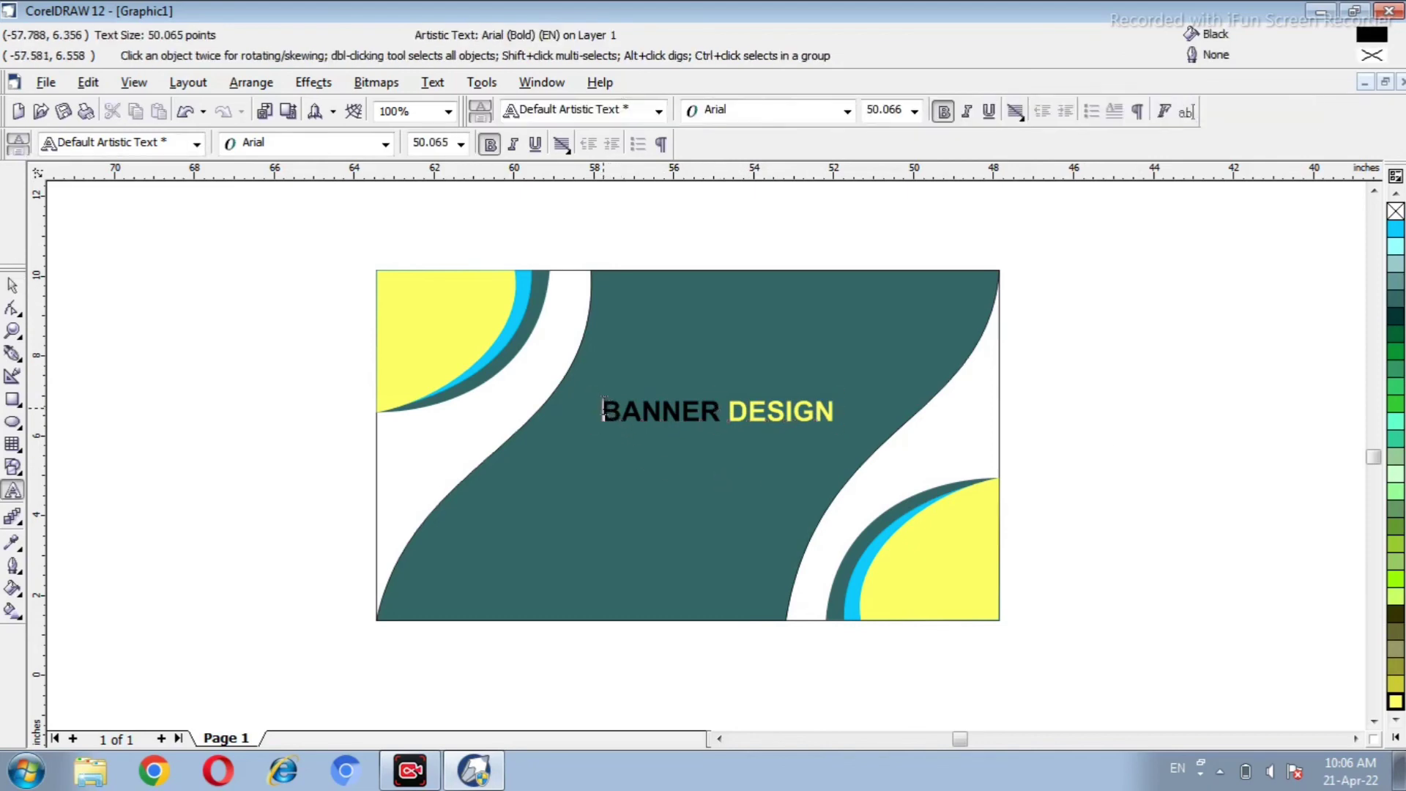
{"action": "left_click_drag", "start_coordinate": [603, 410], "coordinate": [718, 412]}
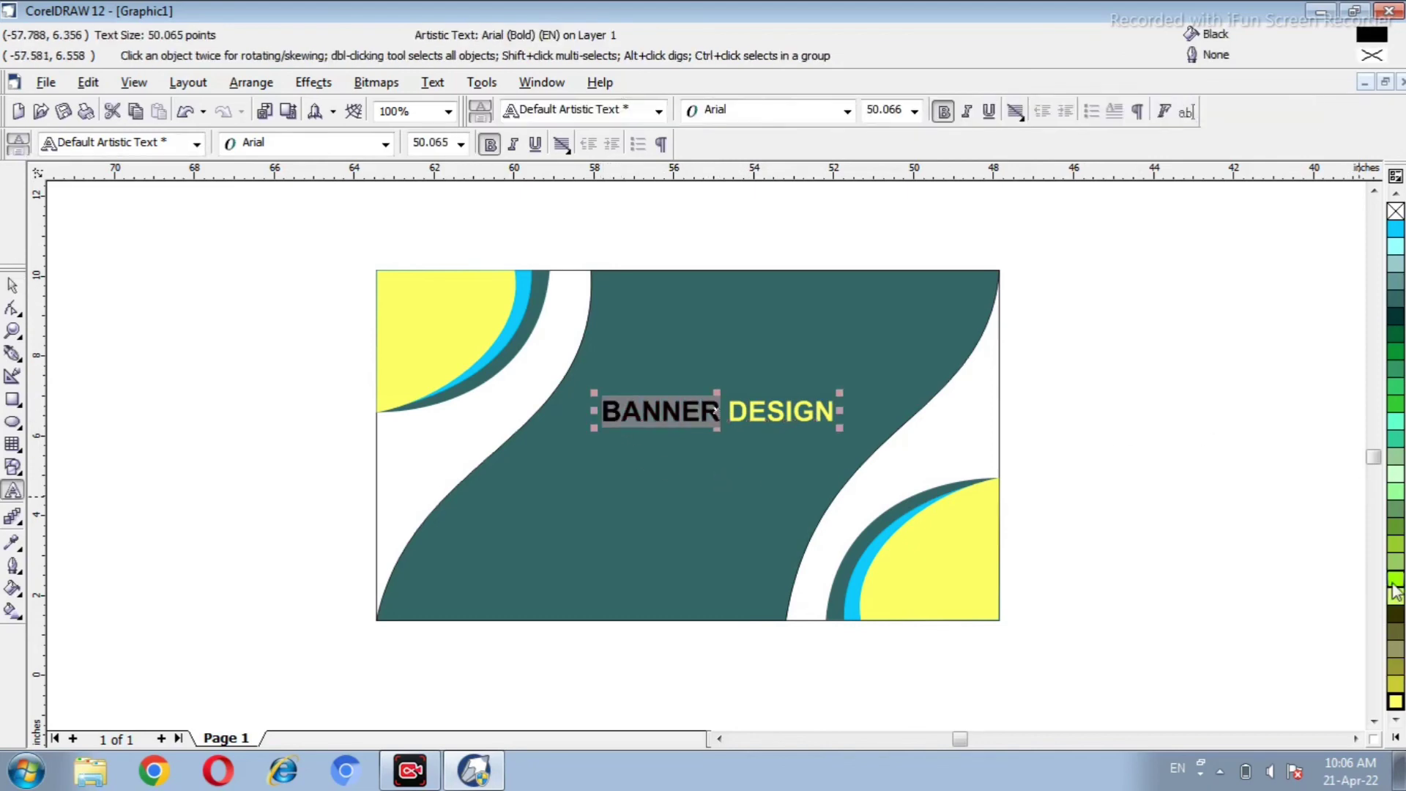
{"action": "left_click", "coordinate": [1395, 738]}
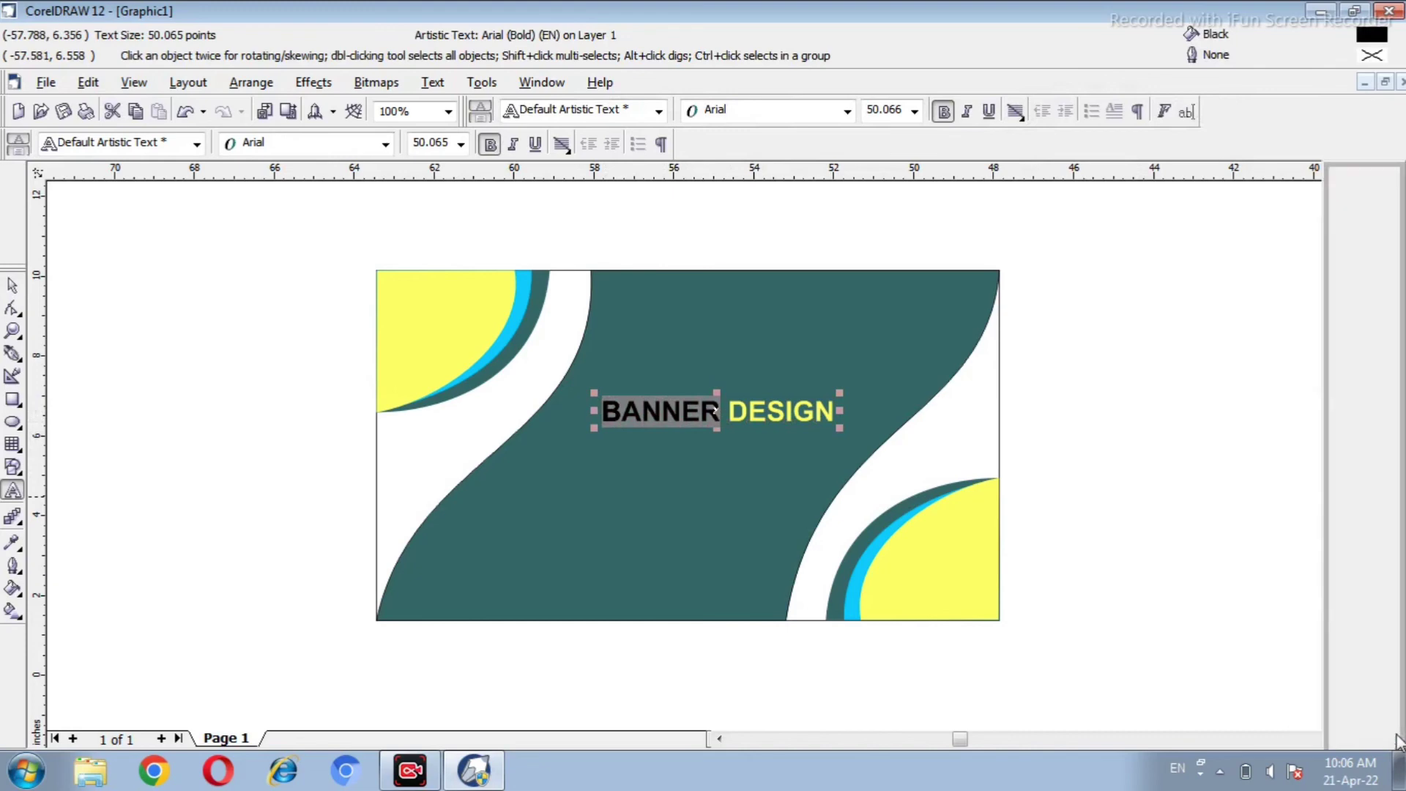
{"action": "left_click", "coordinate": [1331, 383]}
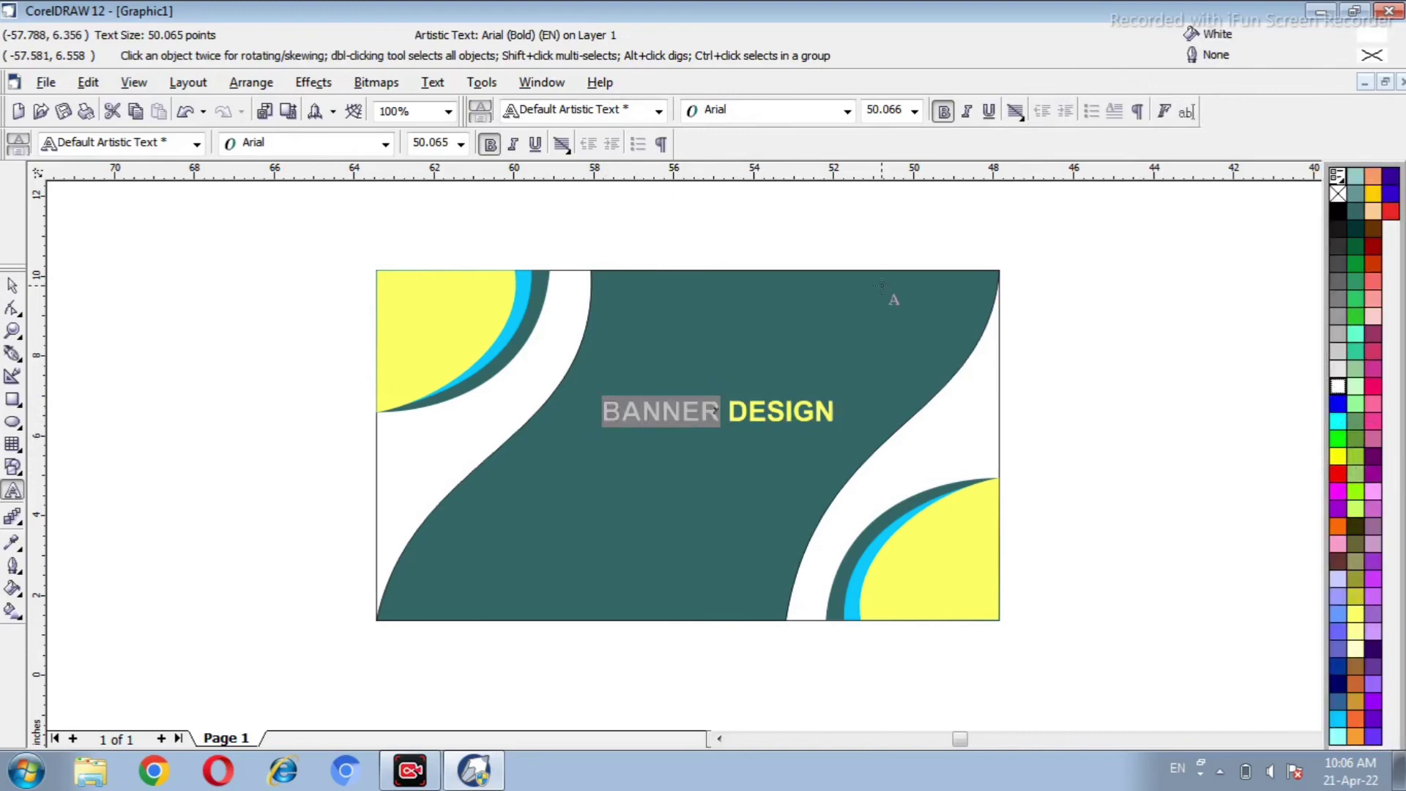
{"action": "left_click", "coordinate": [13, 285]}
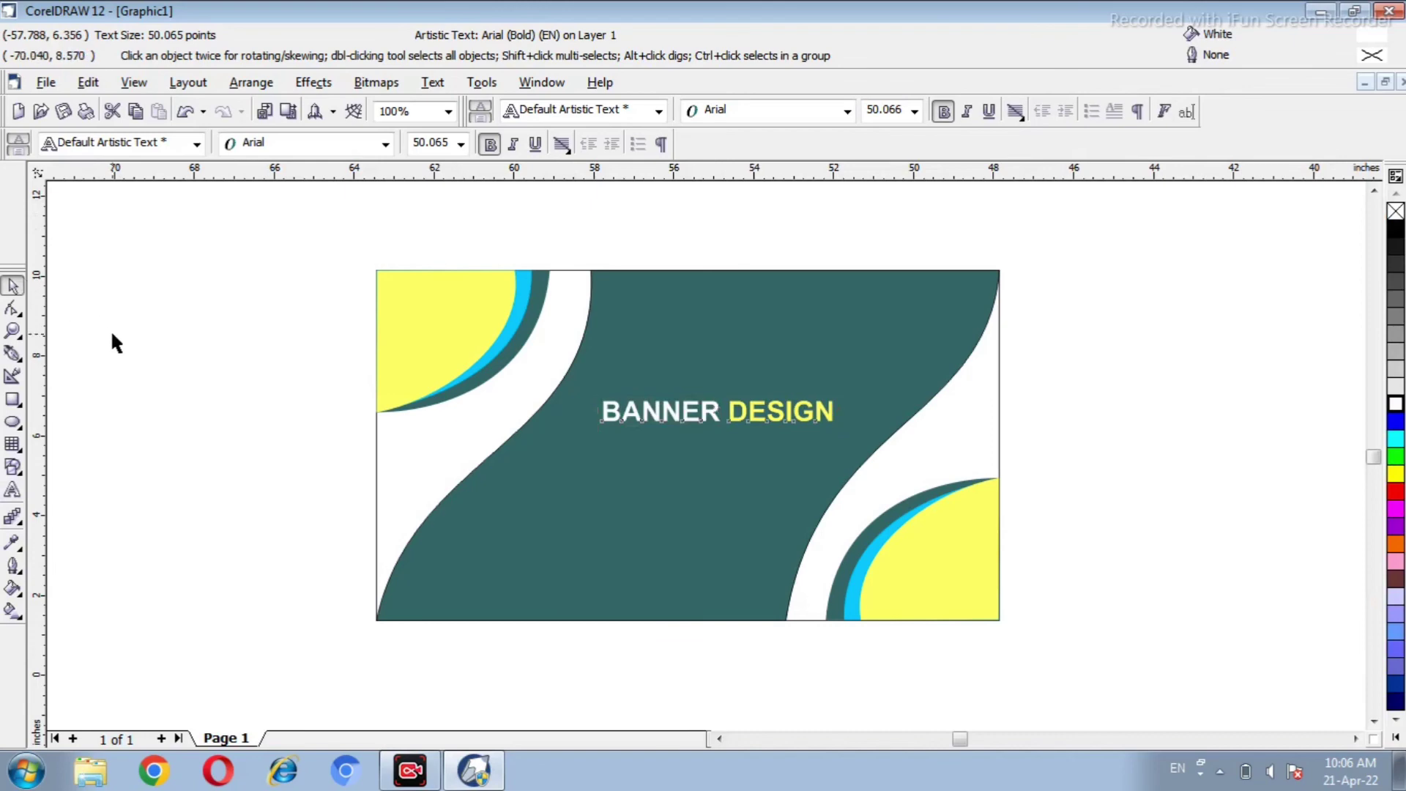
{"action": "key", "text": "Escape"}
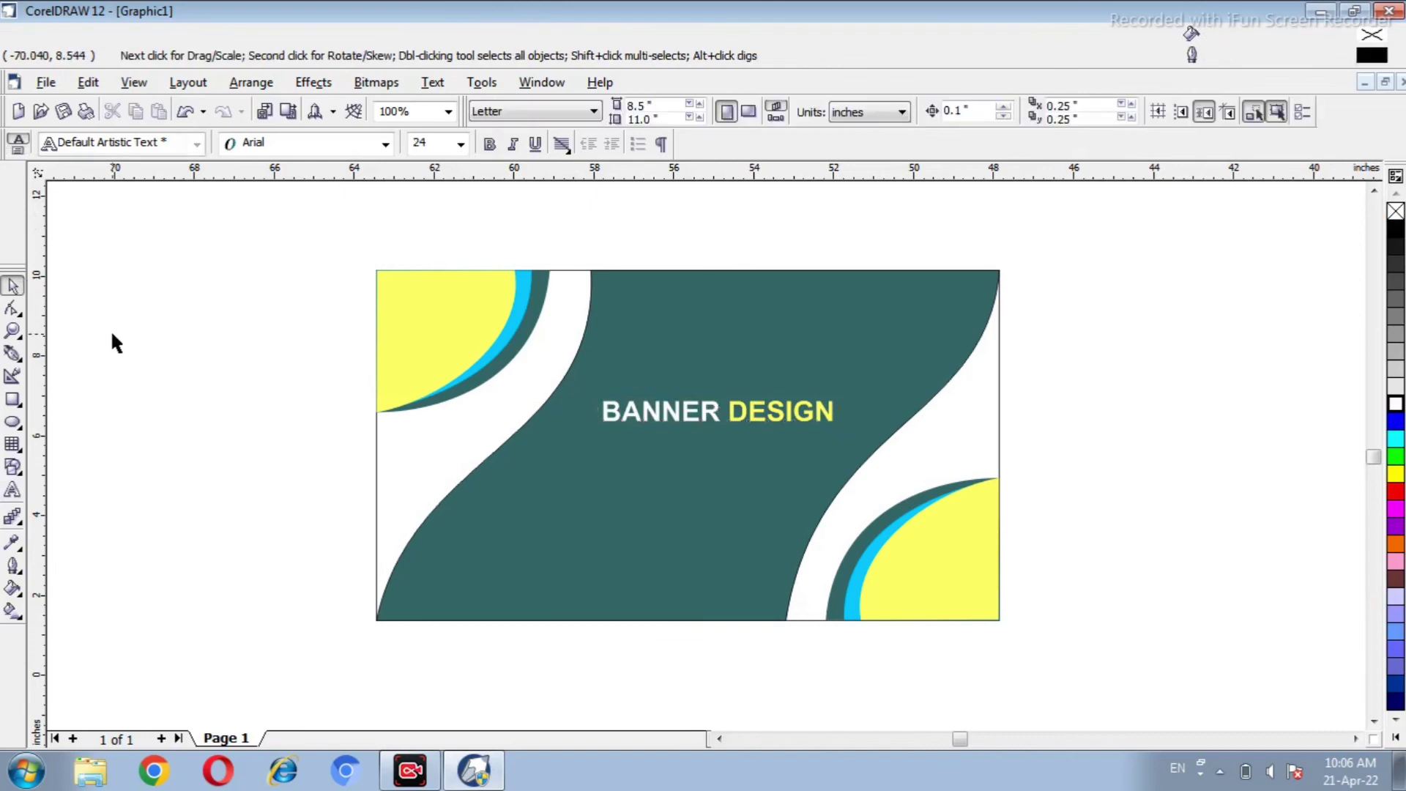
Add the artistic text "LOGO HERE" at 24 pt in the empty area left of the banner
{"action": "left_click", "coordinate": [12, 491]}
{"action": "left_click", "coordinate": [168, 513]}
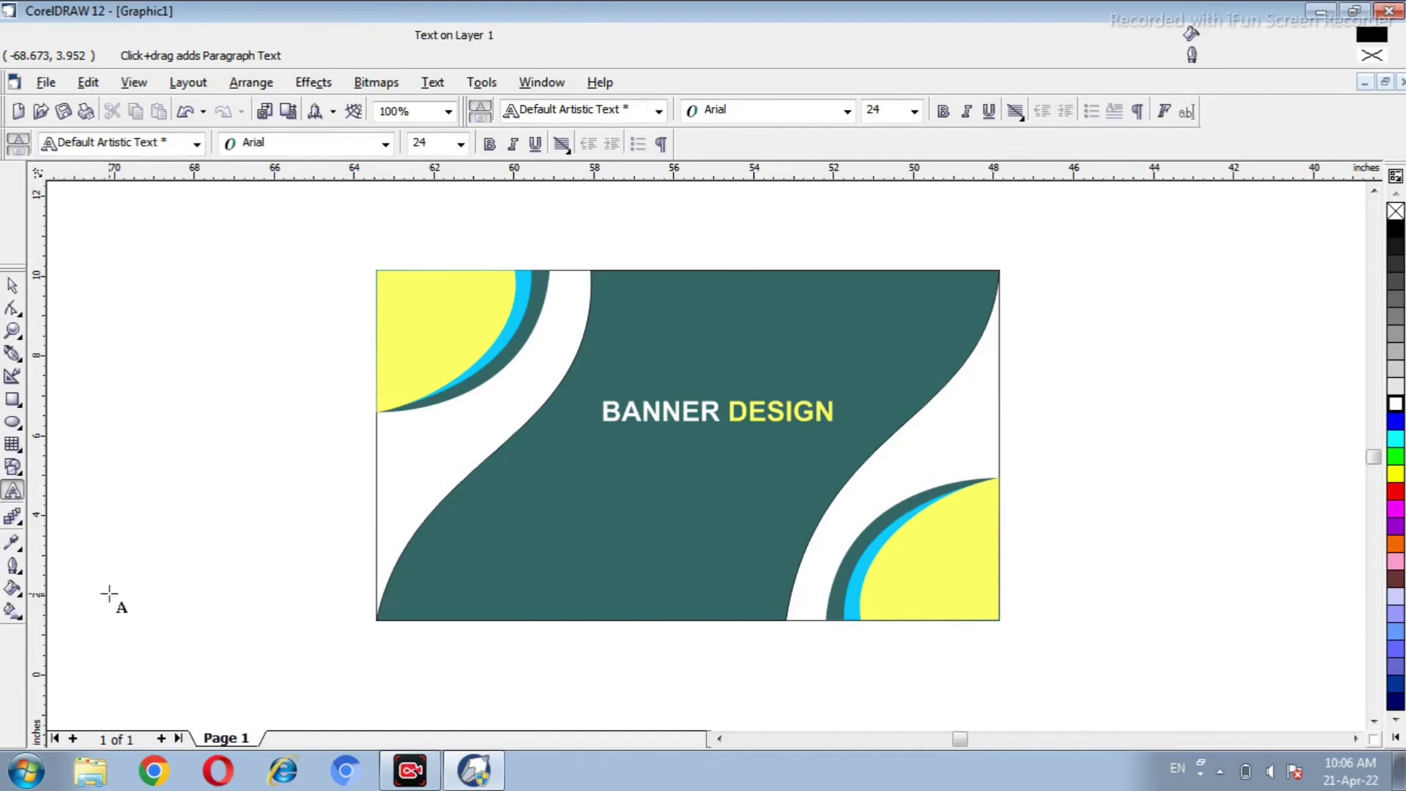
{"action": "type", "text": "LOG"}
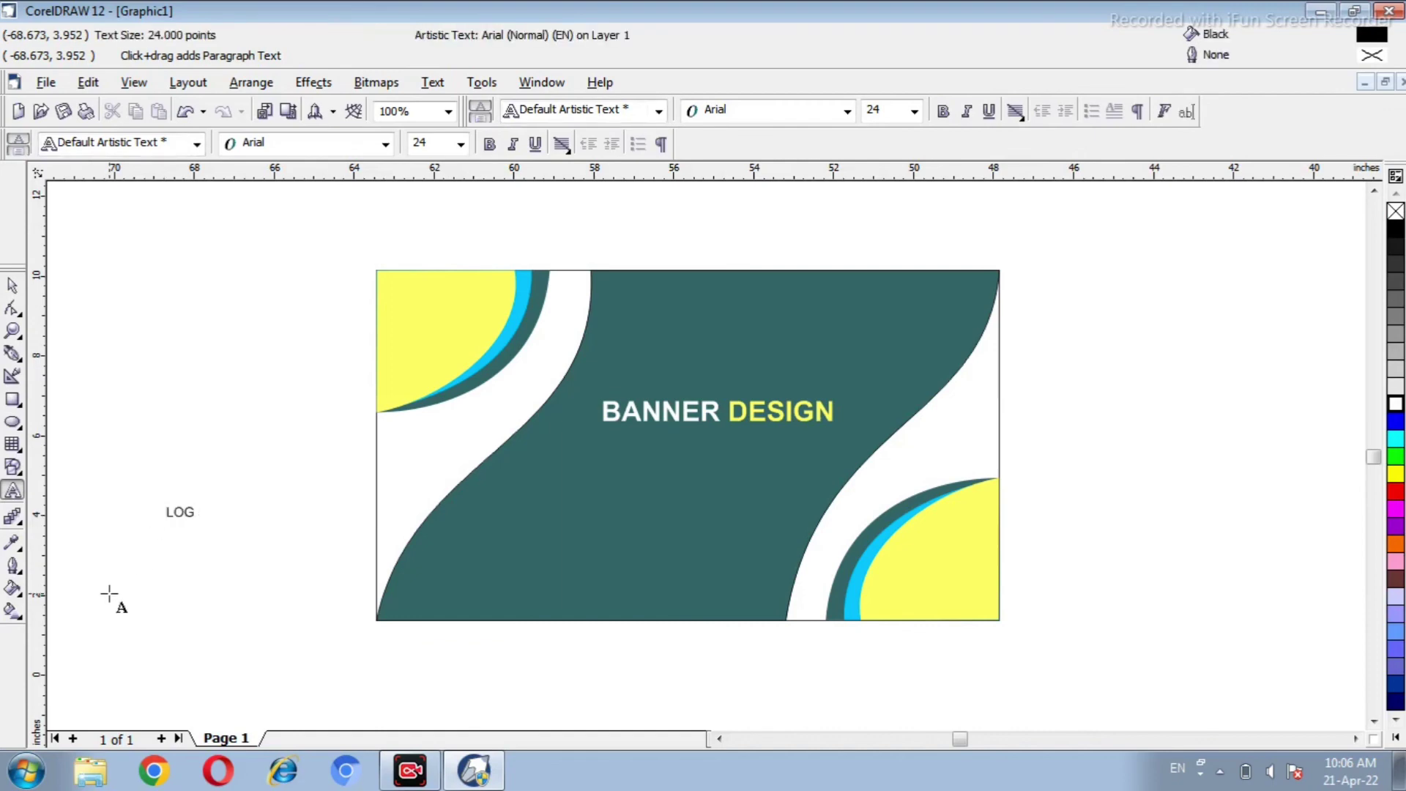
{"action": "type", "text": "O HERE"}
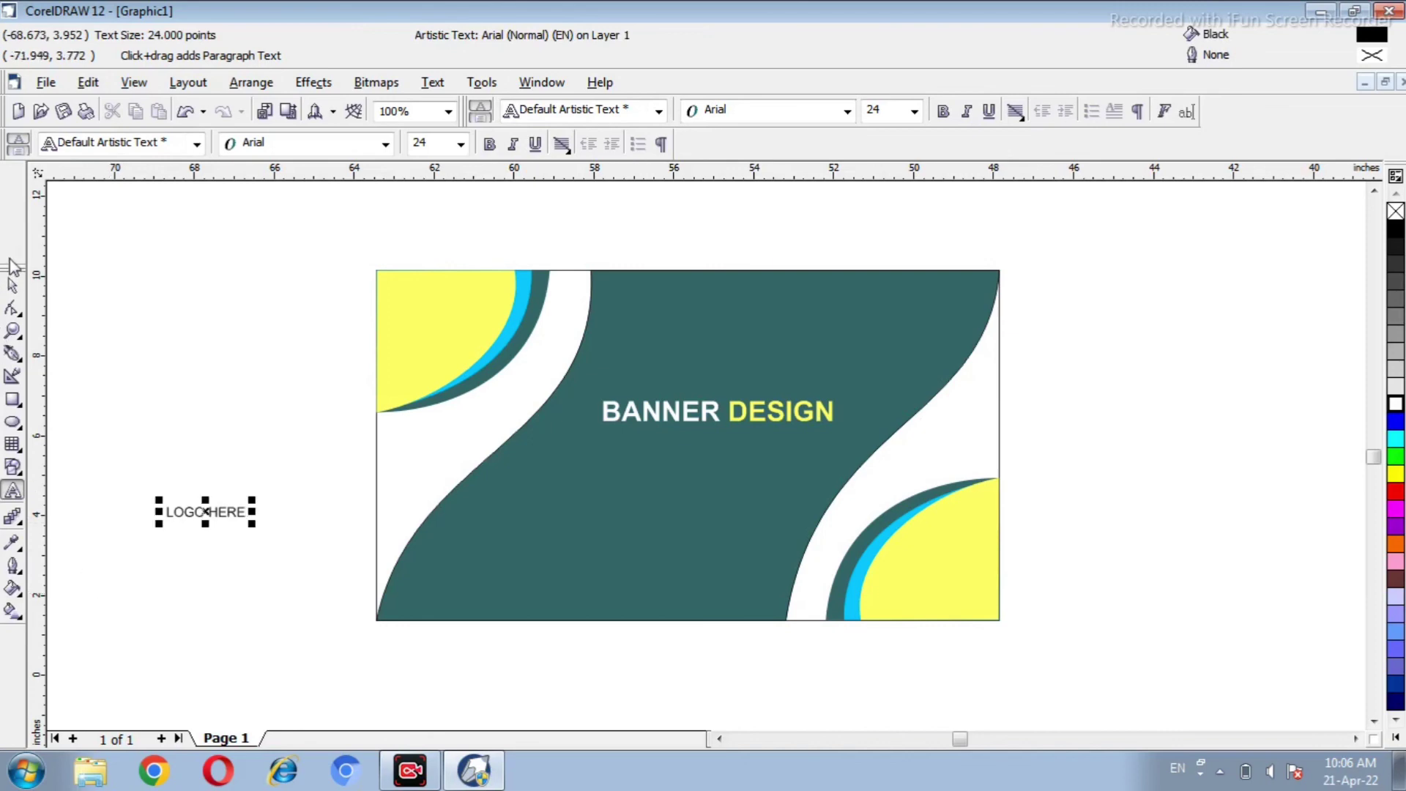
{"action": "left_click", "coordinate": [12, 285]}
{"action": "left_click", "coordinate": [160, 358]}
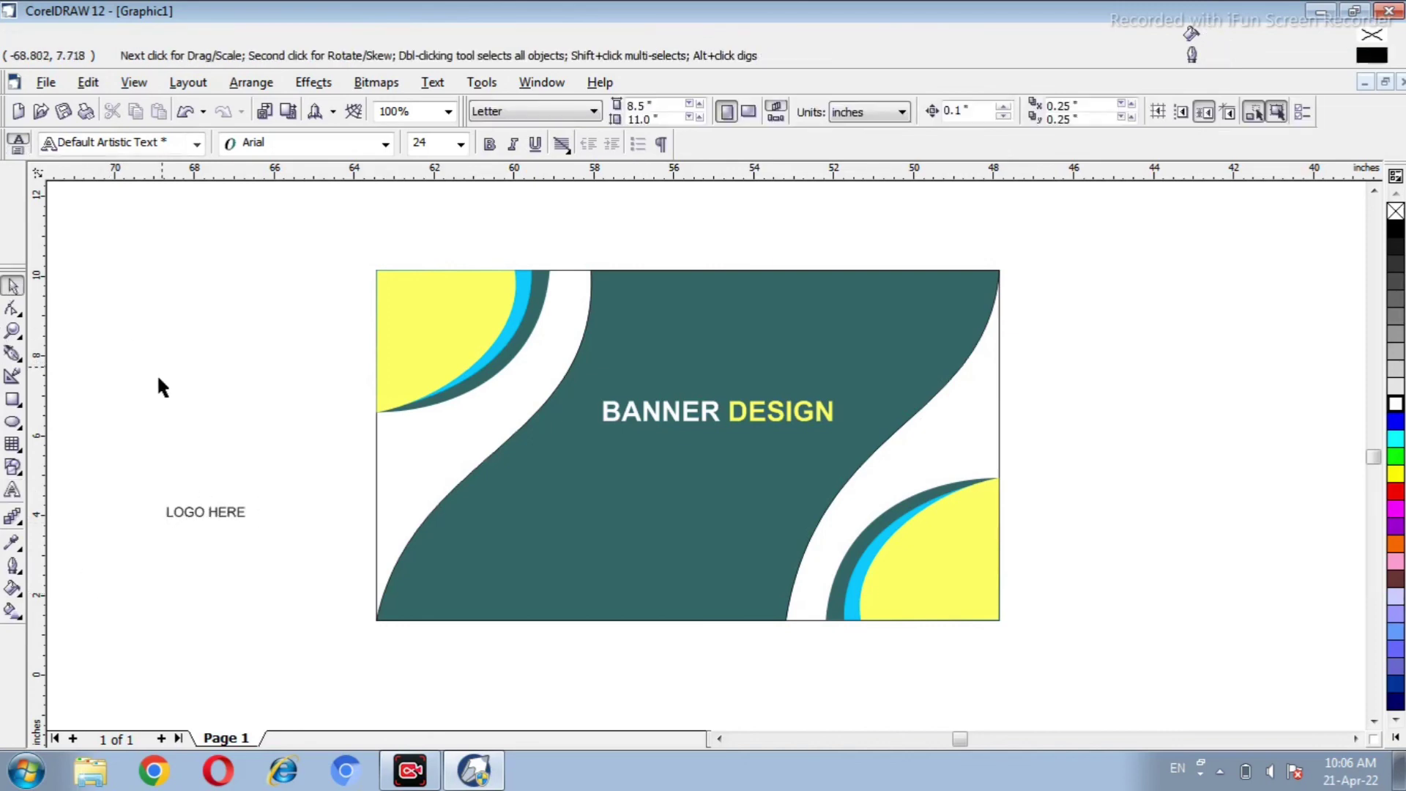
Move the LOGO HERE text onto the yellow shape in the banner's upper-left corner and make it bold
{"action": "left_click", "coordinate": [187, 512]}
{"action": "left_click_drag", "start_coordinate": [201, 511], "coordinate": [438, 321]}
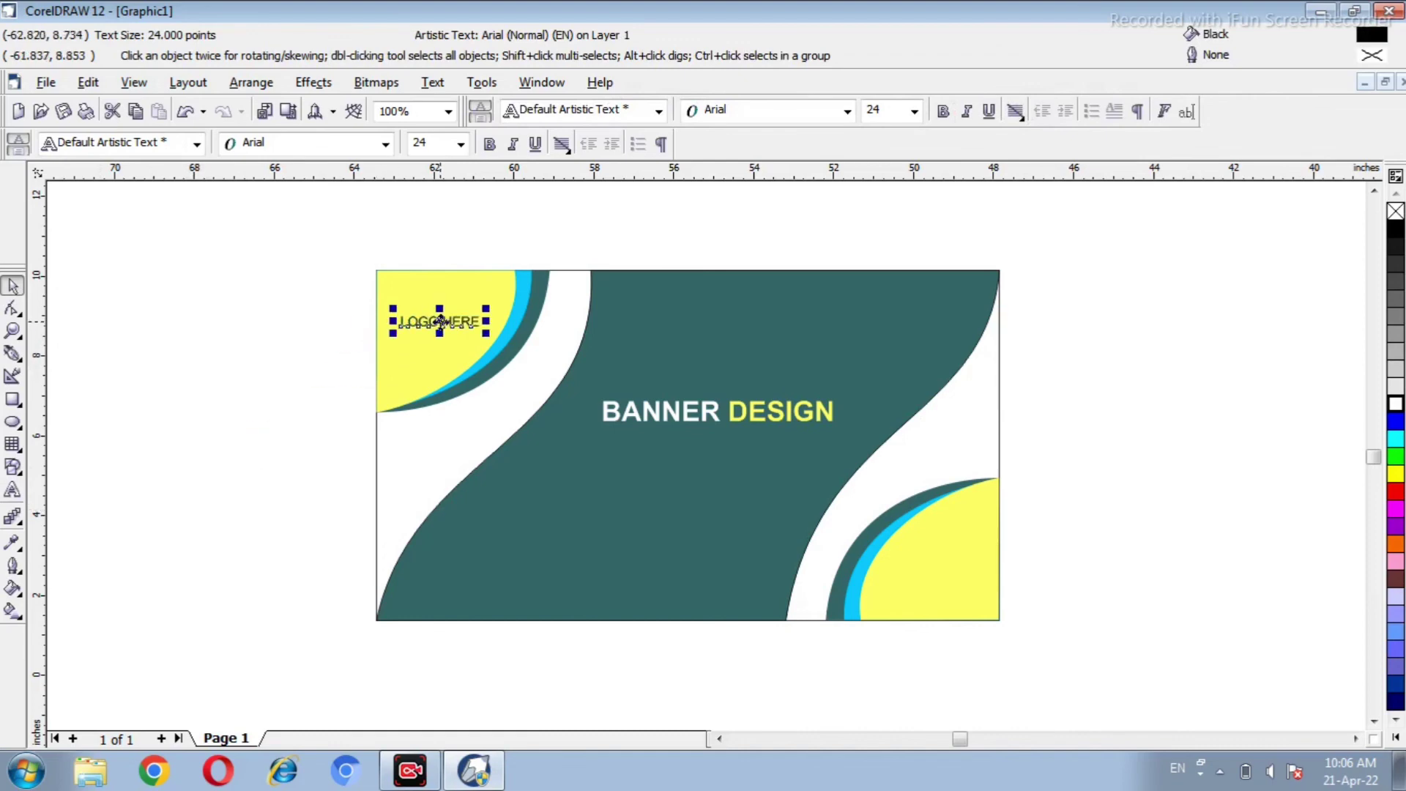
{"action": "left_click", "coordinate": [944, 111]}
{"action": "left_click", "coordinate": [340, 268]}
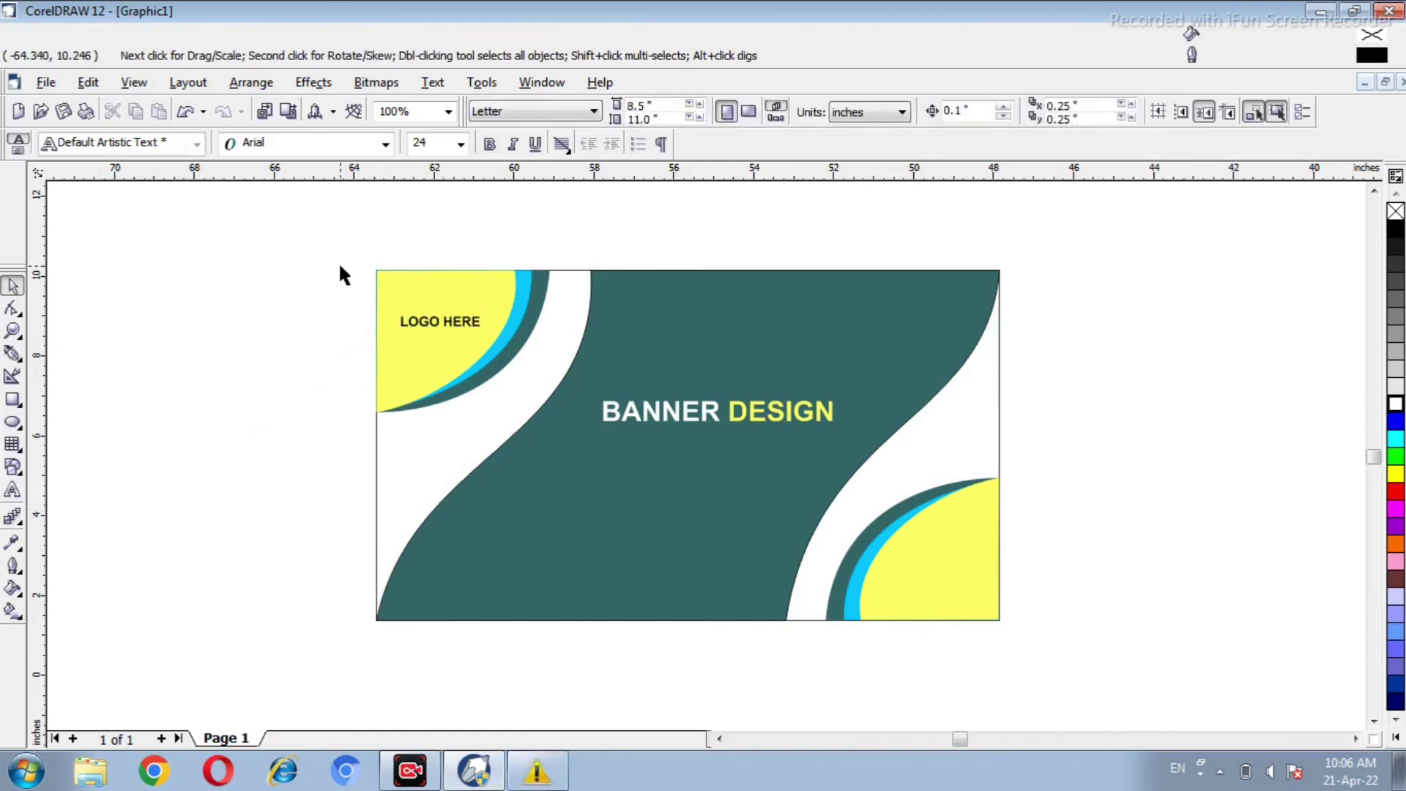
Group all the banner's objects together and show the design in full-screen preview
{"action": "left_click_drag", "start_coordinate": [342, 241], "coordinate": [1062, 663]}
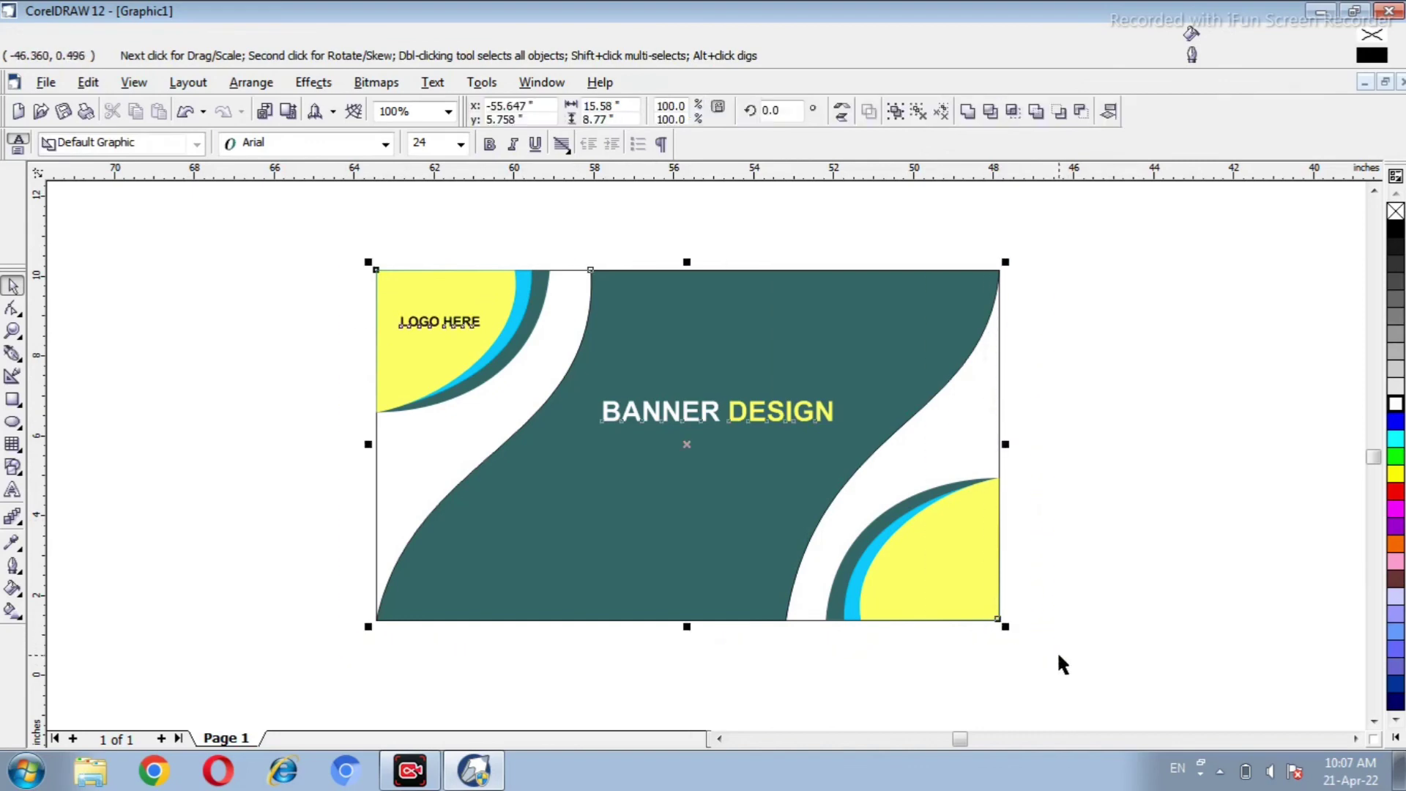
{"action": "left_click", "coordinate": [249, 83]}
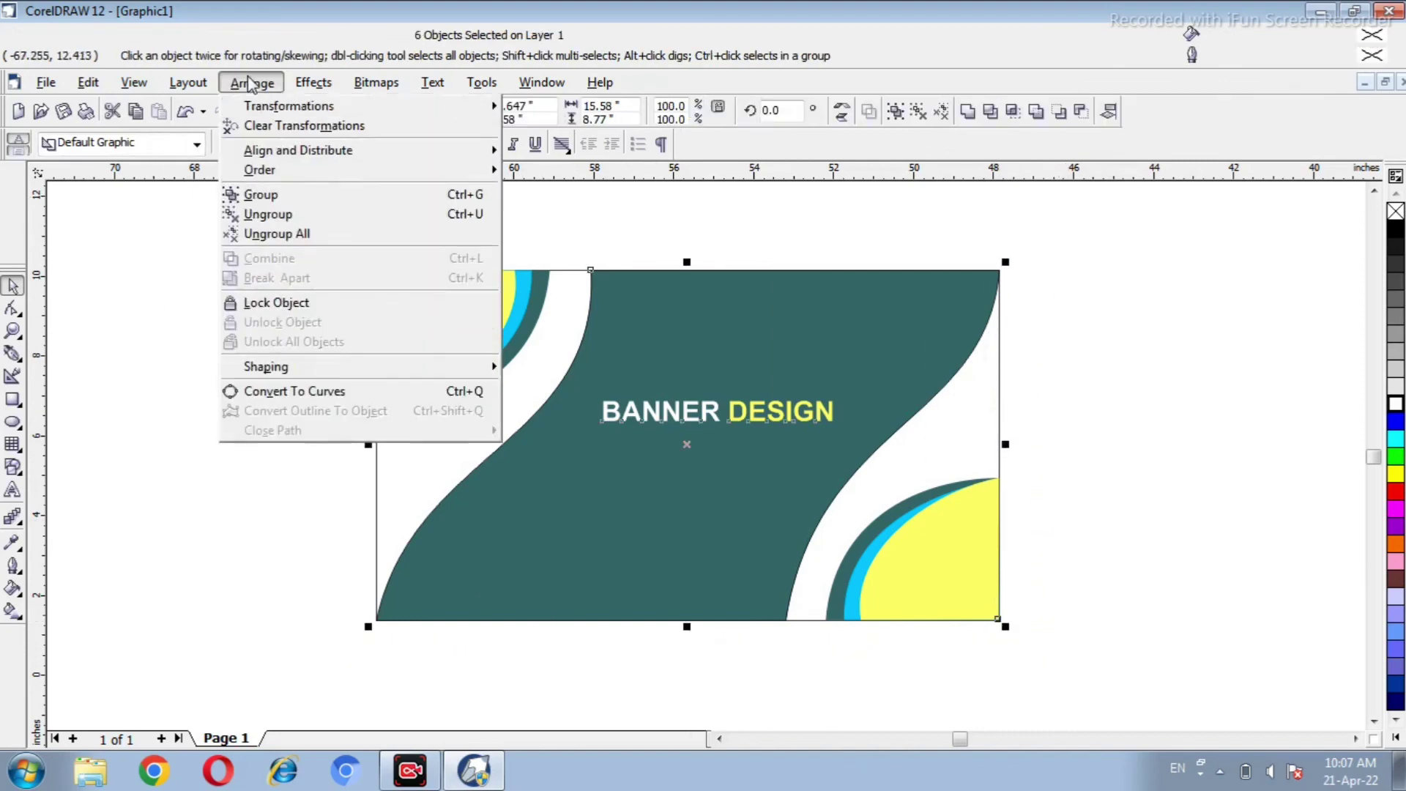
{"action": "left_click", "coordinate": [256, 194]}
{"action": "left_click", "coordinate": [178, 270]}
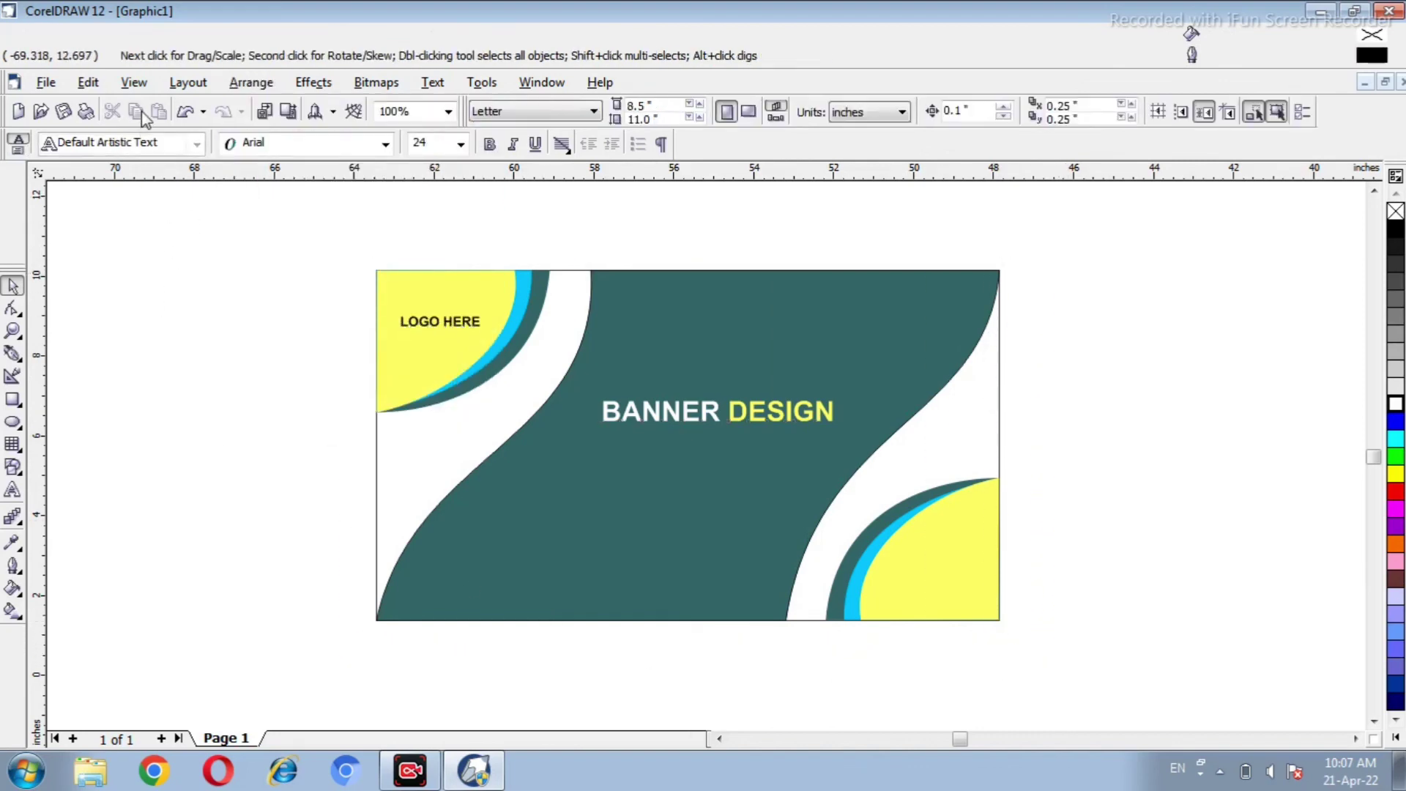
{"action": "left_click", "coordinate": [134, 82]}
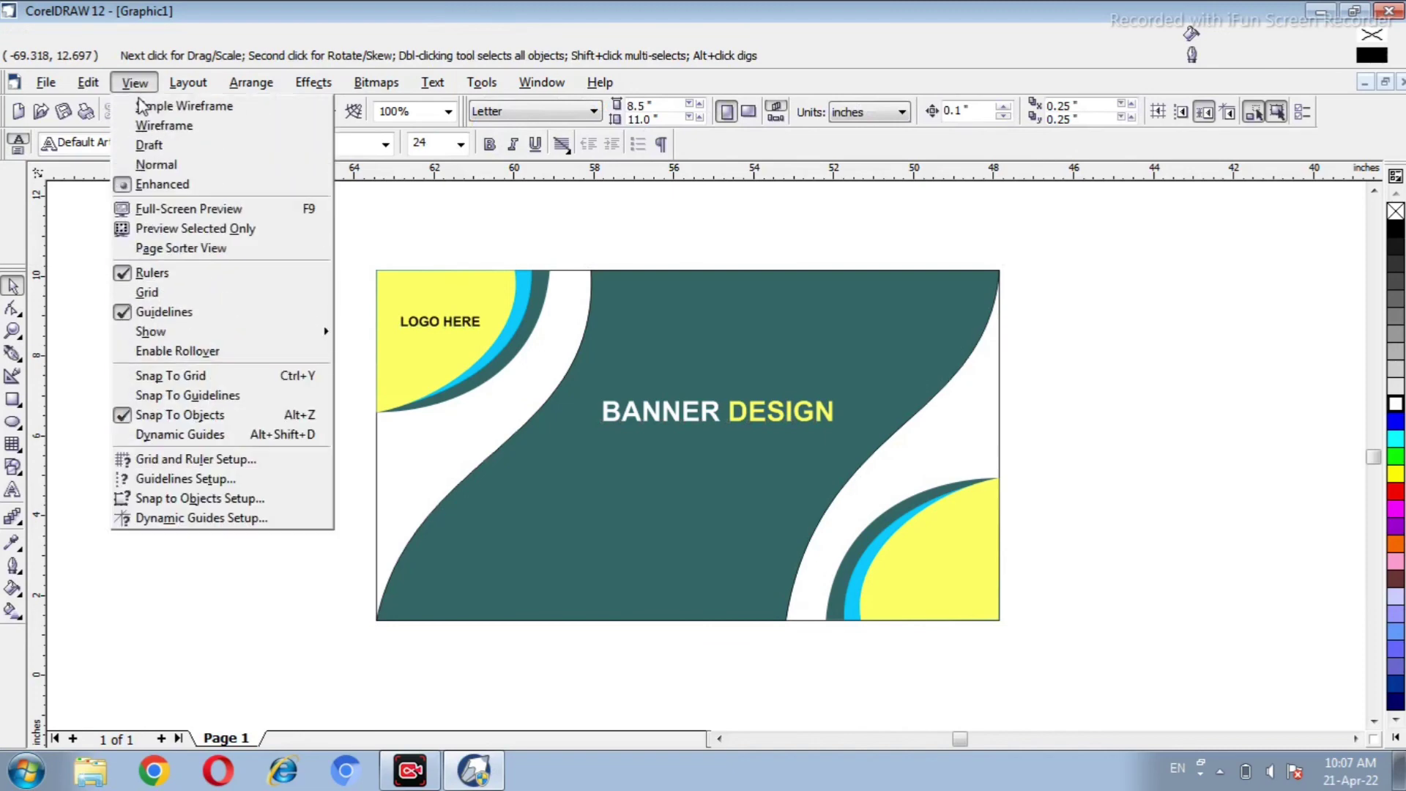
{"action": "left_click", "coordinate": [147, 212]}
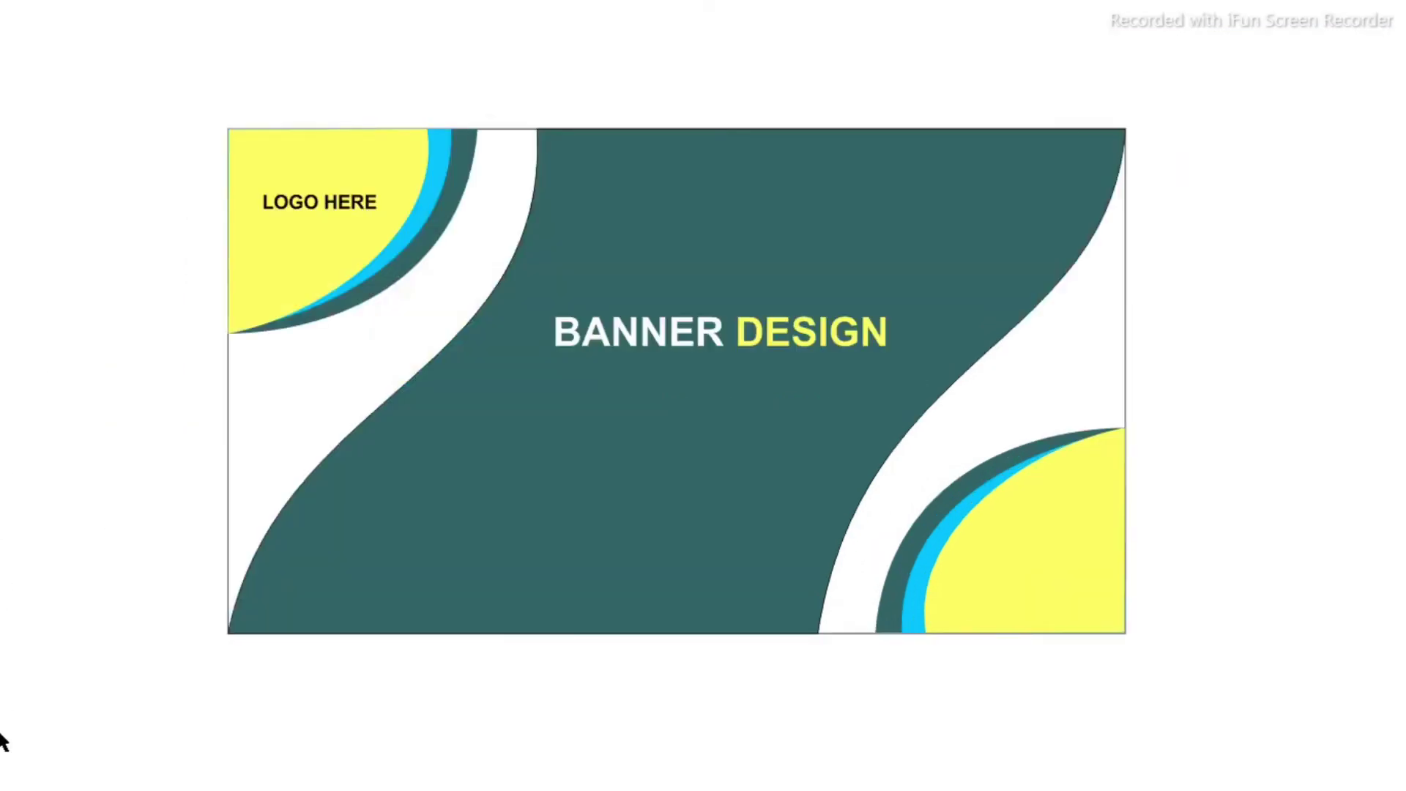